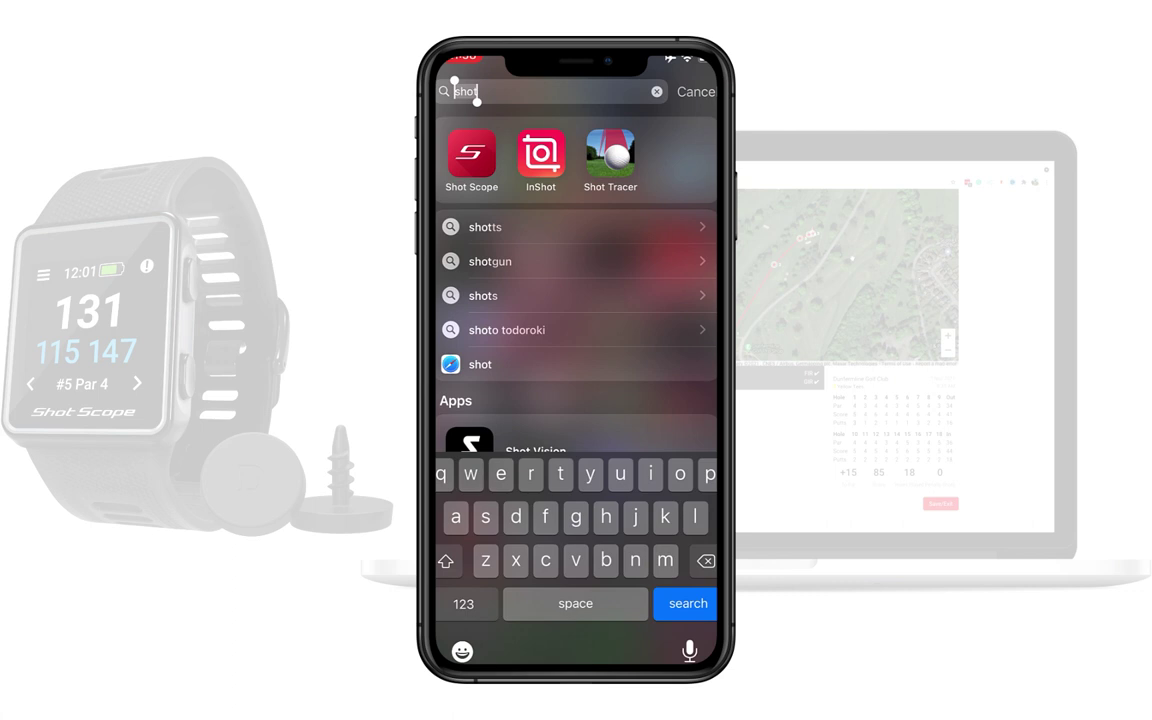
# Launch the Shot Scope phone app and view the hole maps for holes 1 to 4 of the Dunfermline Golf Club round.
pyautogui.click(471, 153)
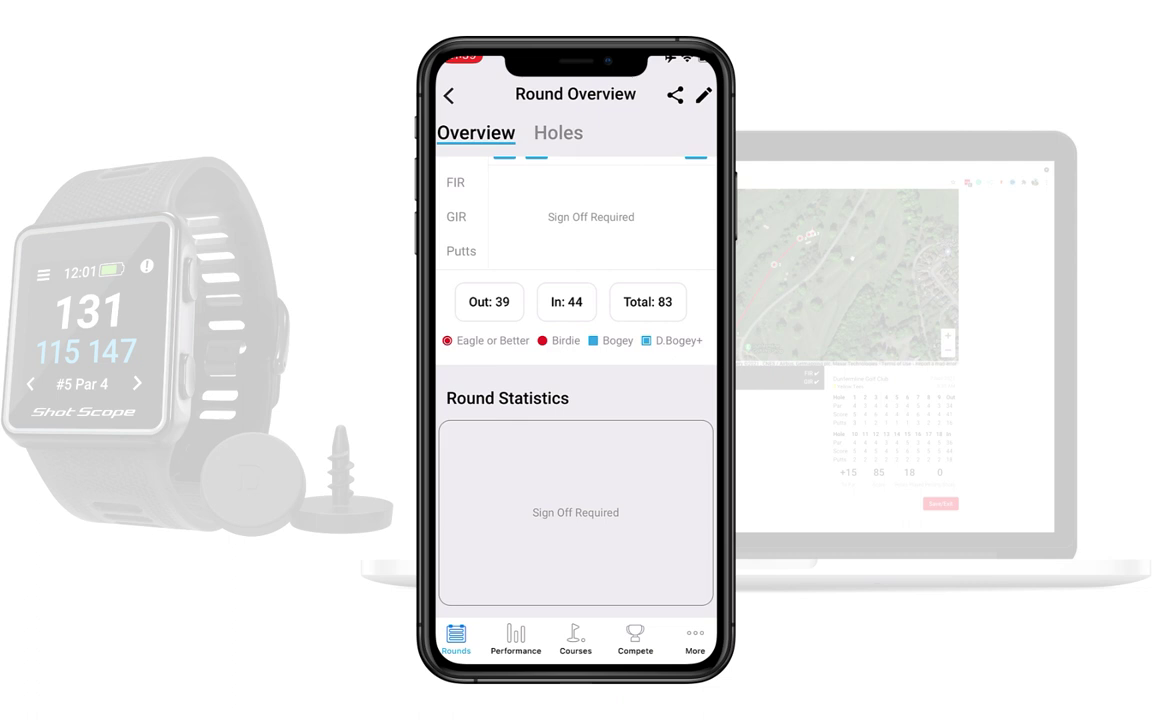
pyautogui.scroll(5, 575, 400)
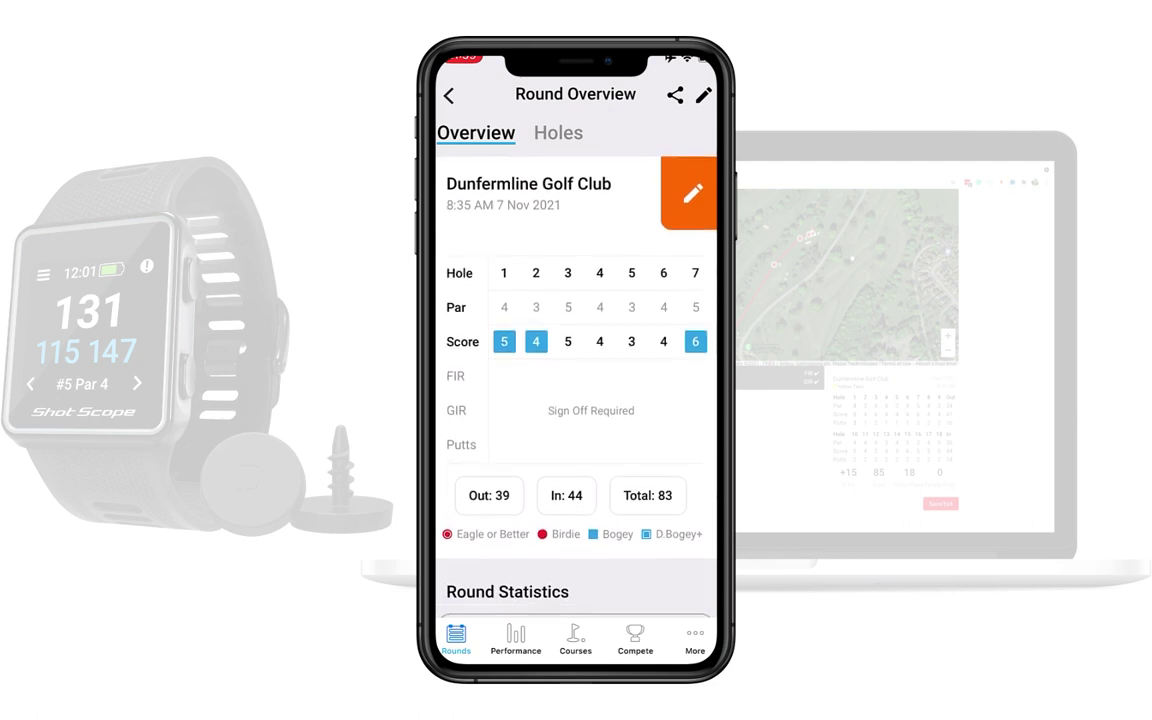
pyautogui.click(558, 132)
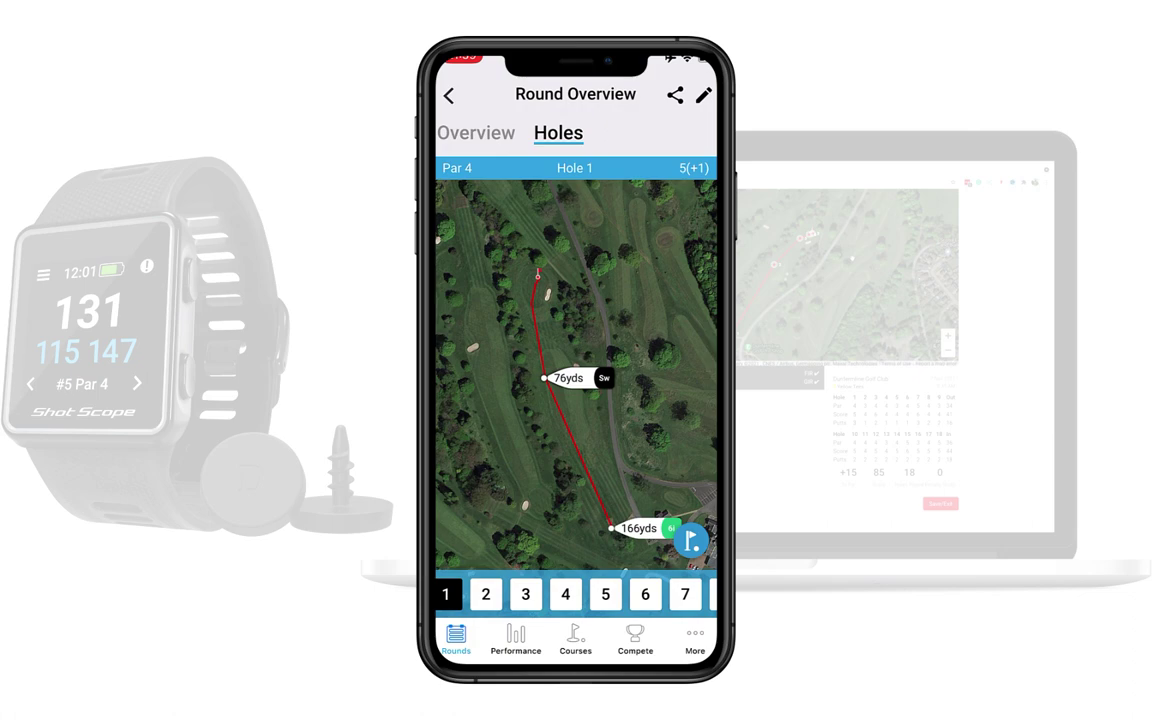
pyautogui.click(485, 594)
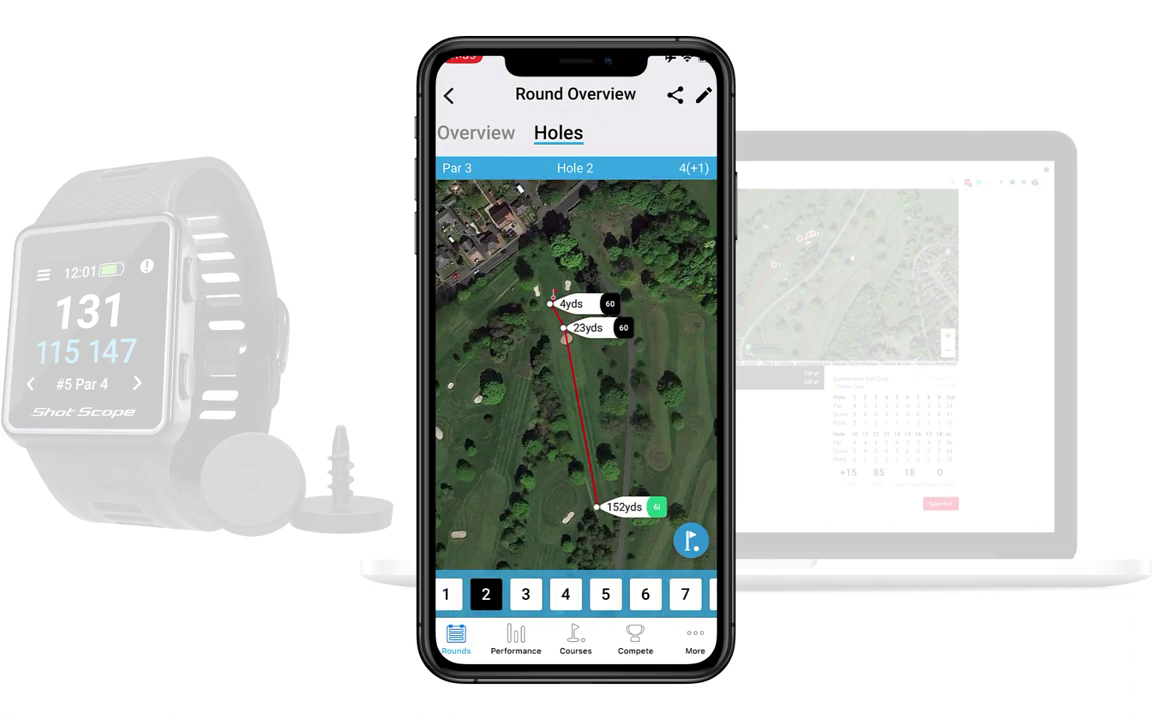
pyautogui.click(525, 594)
pyautogui.click(565, 594)
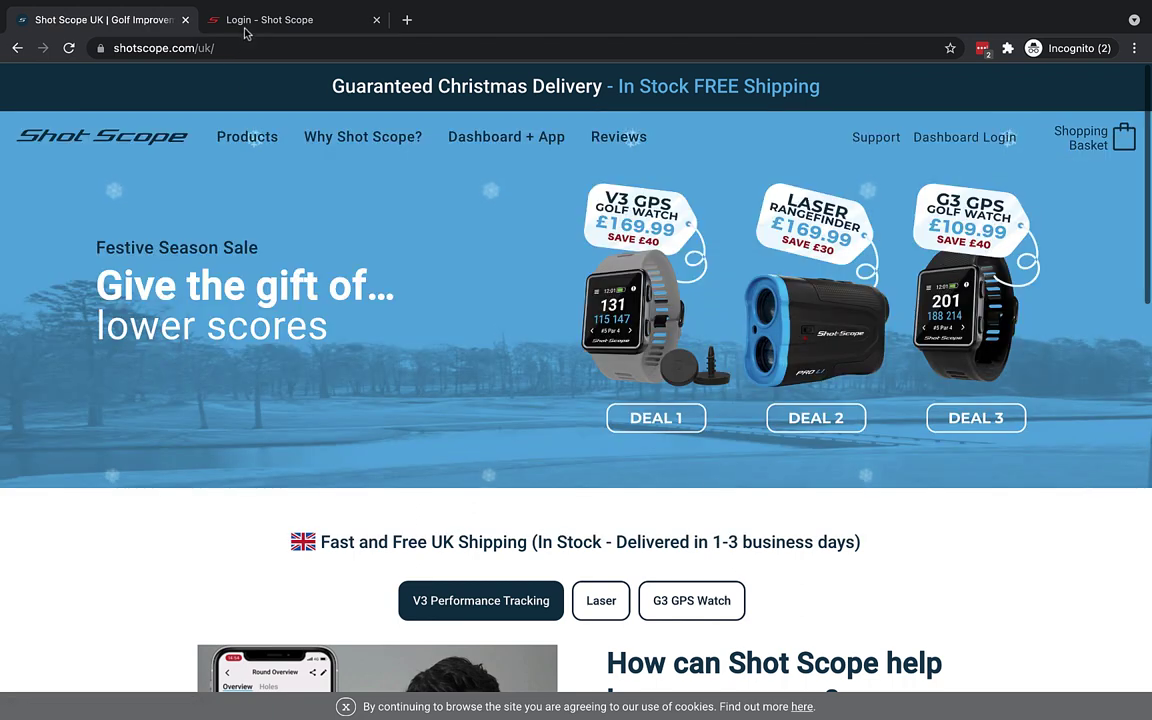
# Switch to the Shot Scope web dashboard's login page and sign in with the already filled-in account credentials.
pyautogui.click(245, 28)
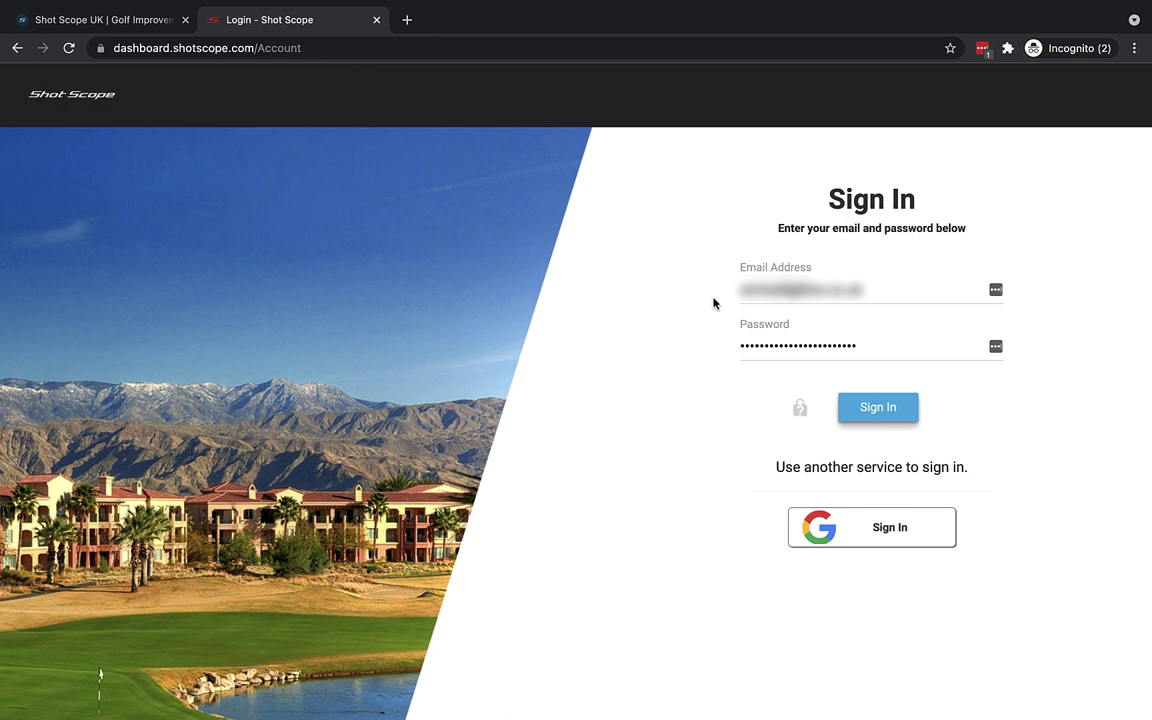
pyautogui.click(886, 418)
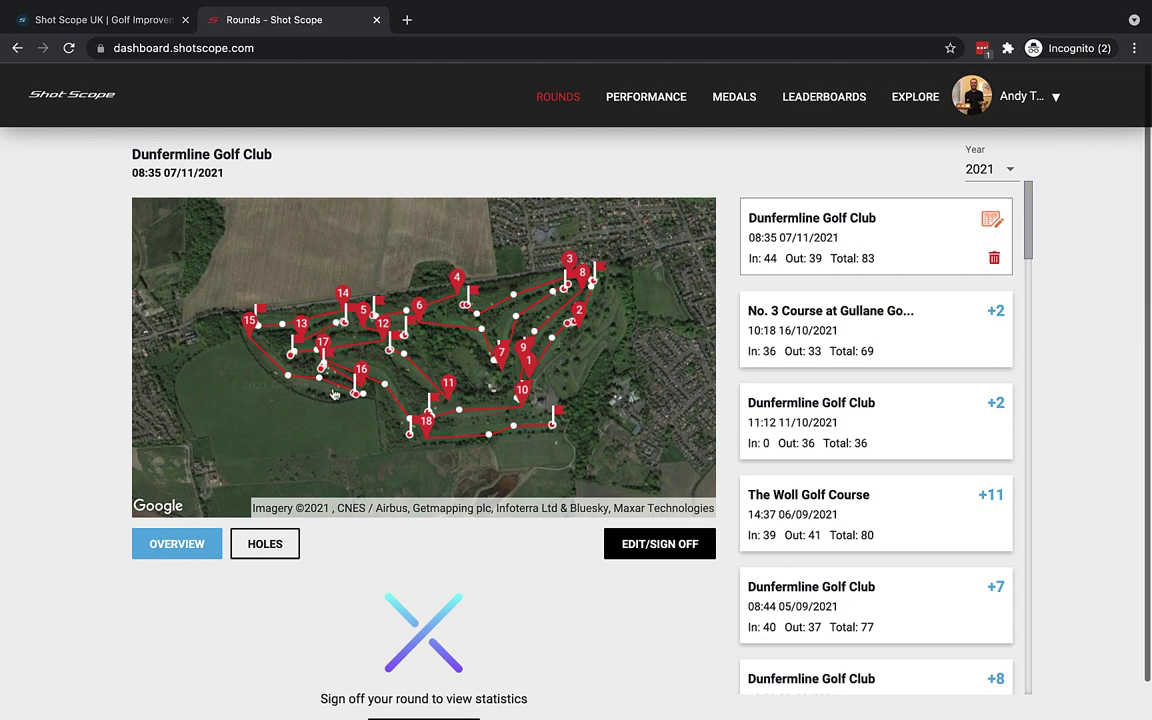
# Examine hole 14 of the Dunfermline Golf Club round on the course map and in its shot list, and return to the round overview.
pyautogui.click(172, 544)
pyautogui.click(343, 296)
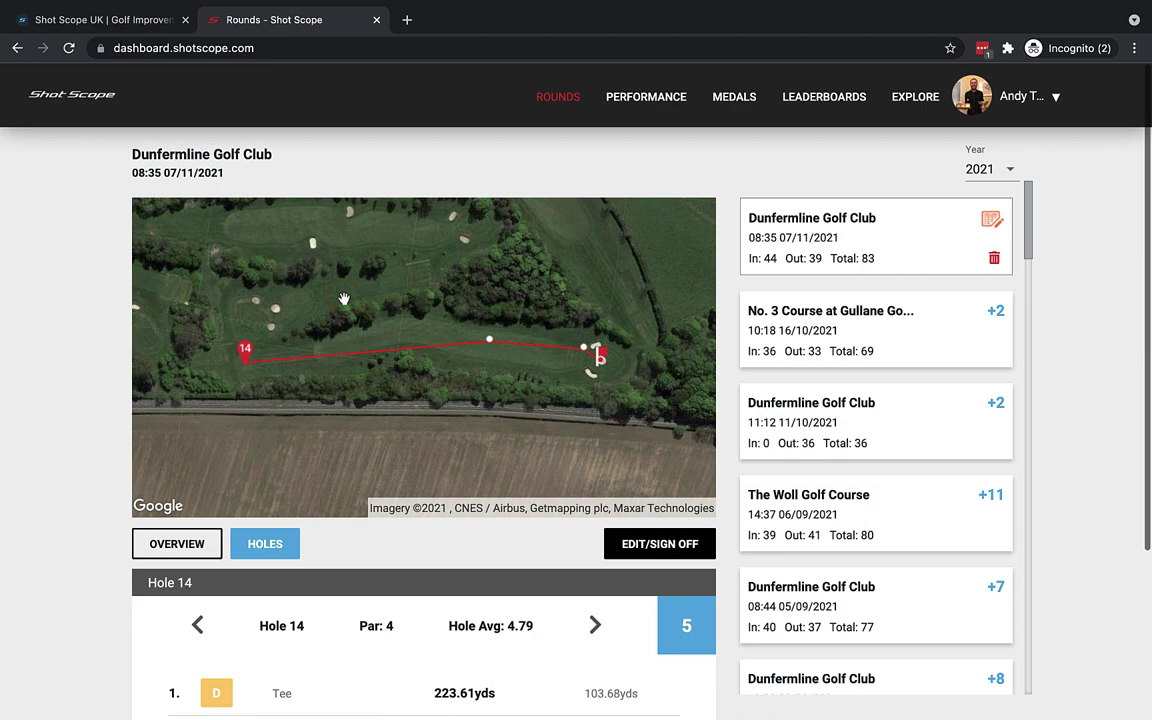
pyautogui.scroll(-2, 382, 370)
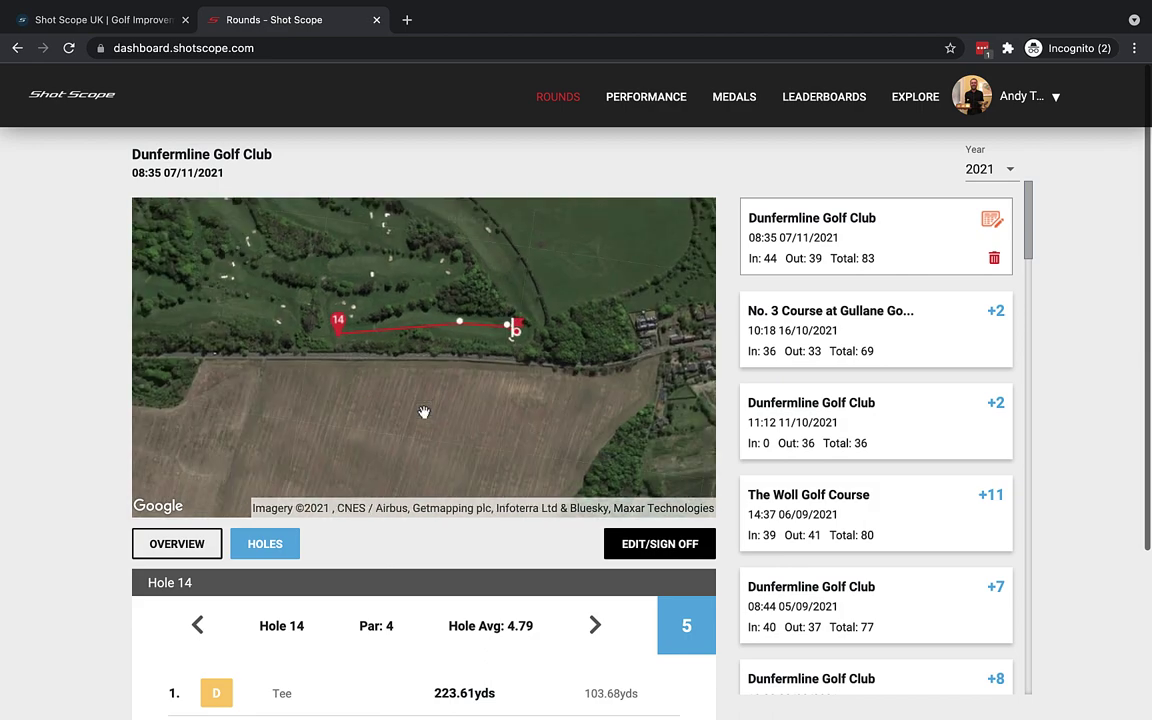
pyautogui.scroll(-1, 402, 608)
pyautogui.scroll(1, 405, 500)
pyautogui.scroll(1, 407, 393)
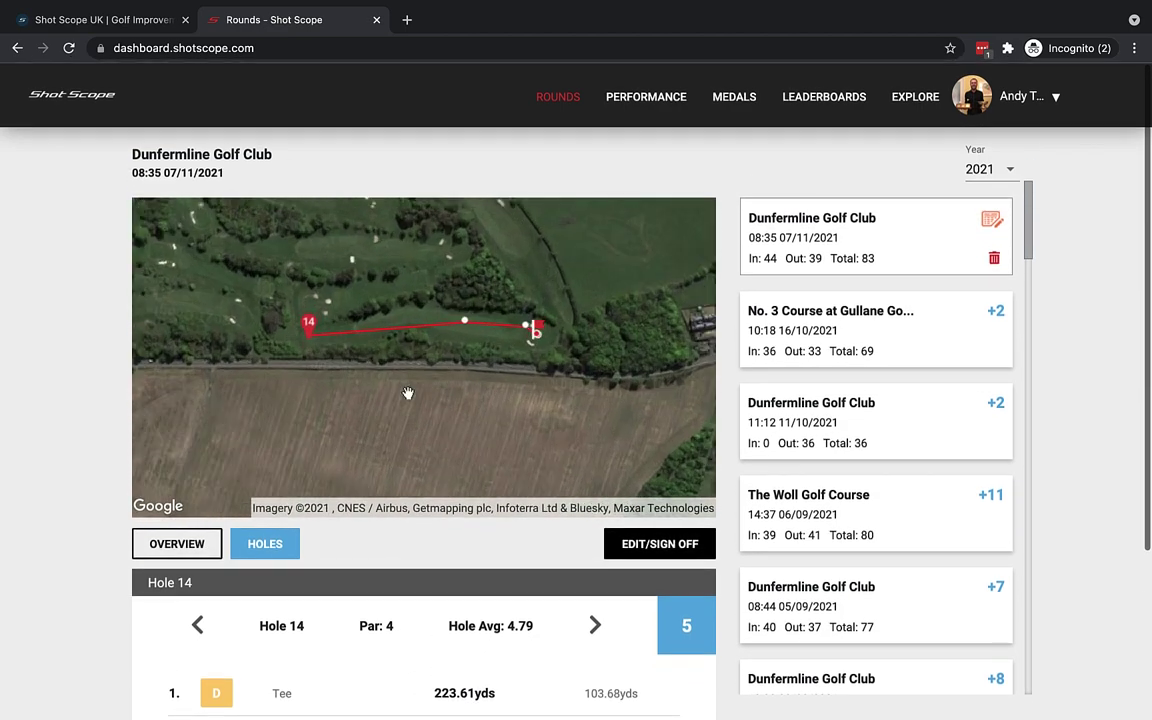
pyautogui.scroll(-3, 386, 575)
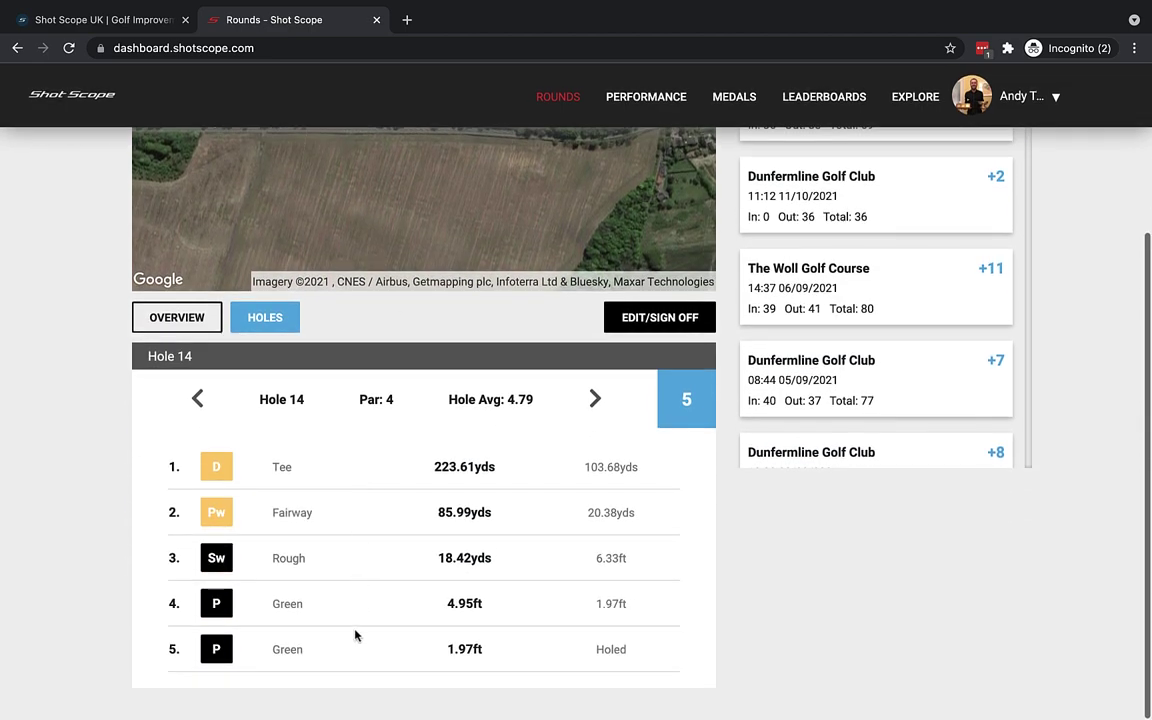
pyautogui.scroll(2, 355, 635)
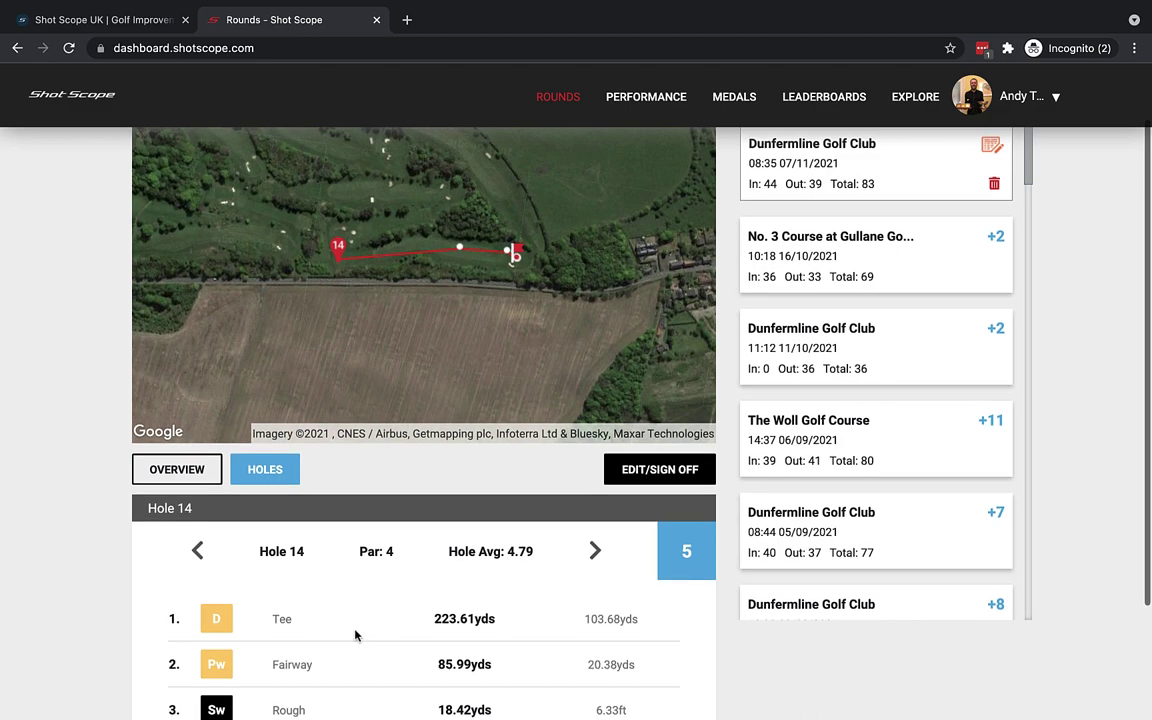
pyautogui.scroll(1, 355, 635)
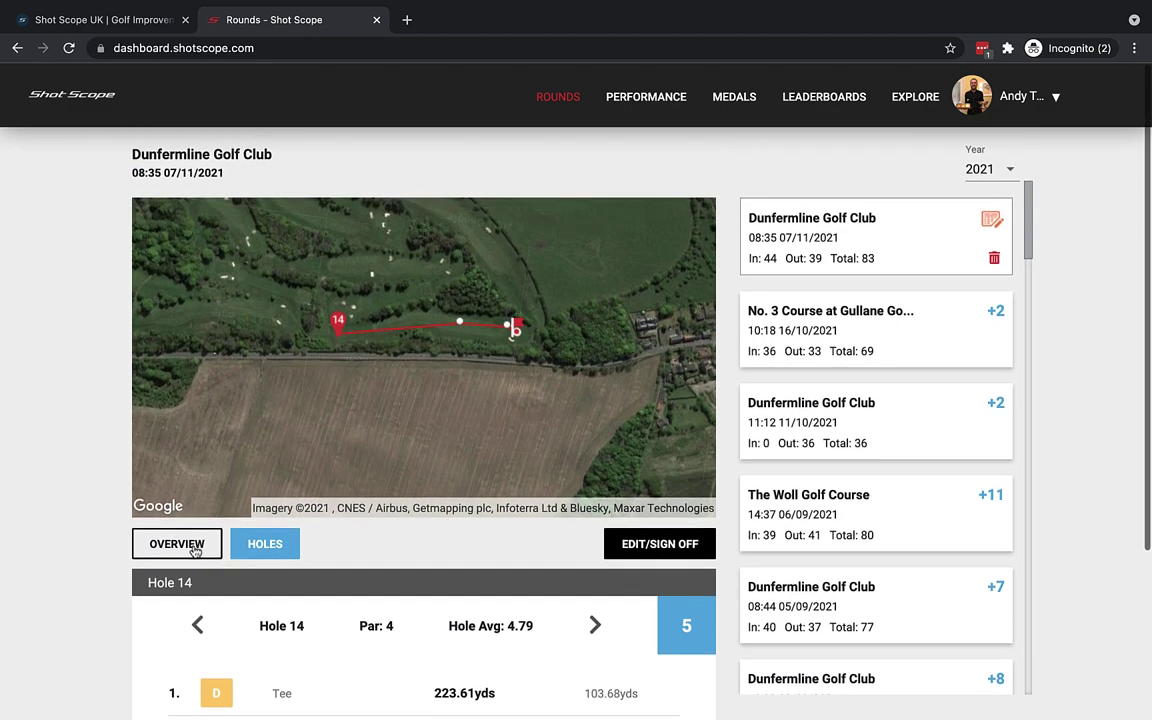
pyautogui.click(193, 546)
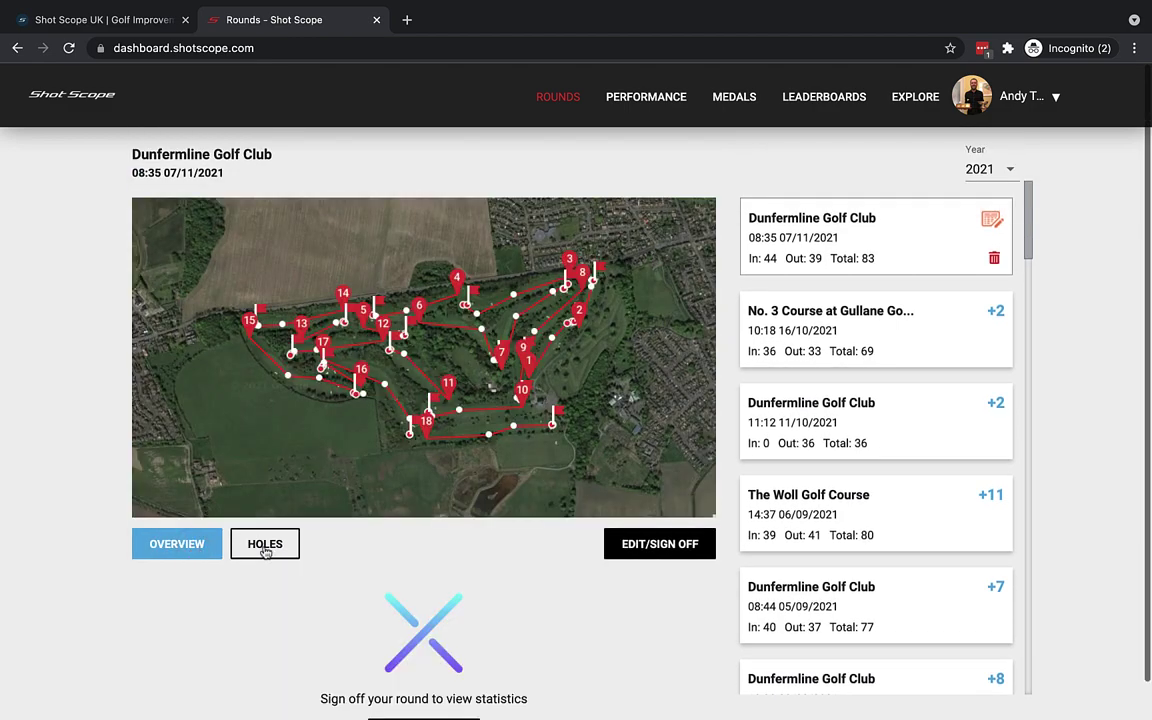
# Browse the round hole by hole from hole 1 to hole 3, and return to the round overview.
pyautogui.click(265, 549)
pyautogui.click(592, 625)
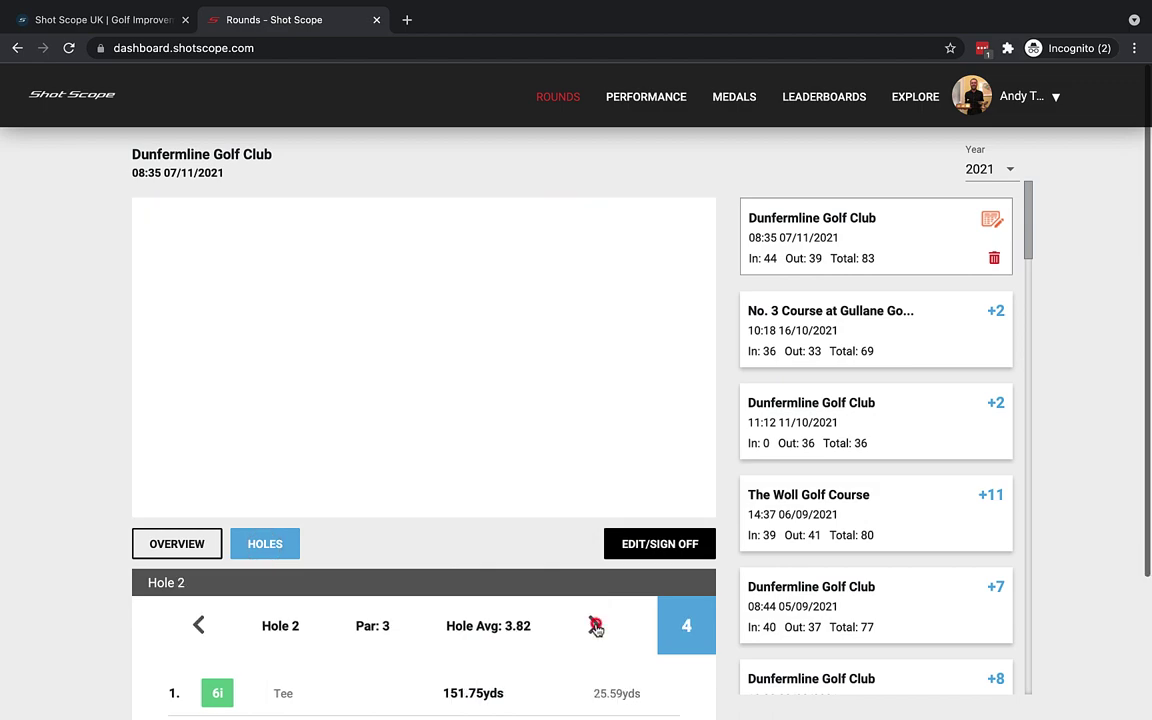
pyautogui.click(595, 625)
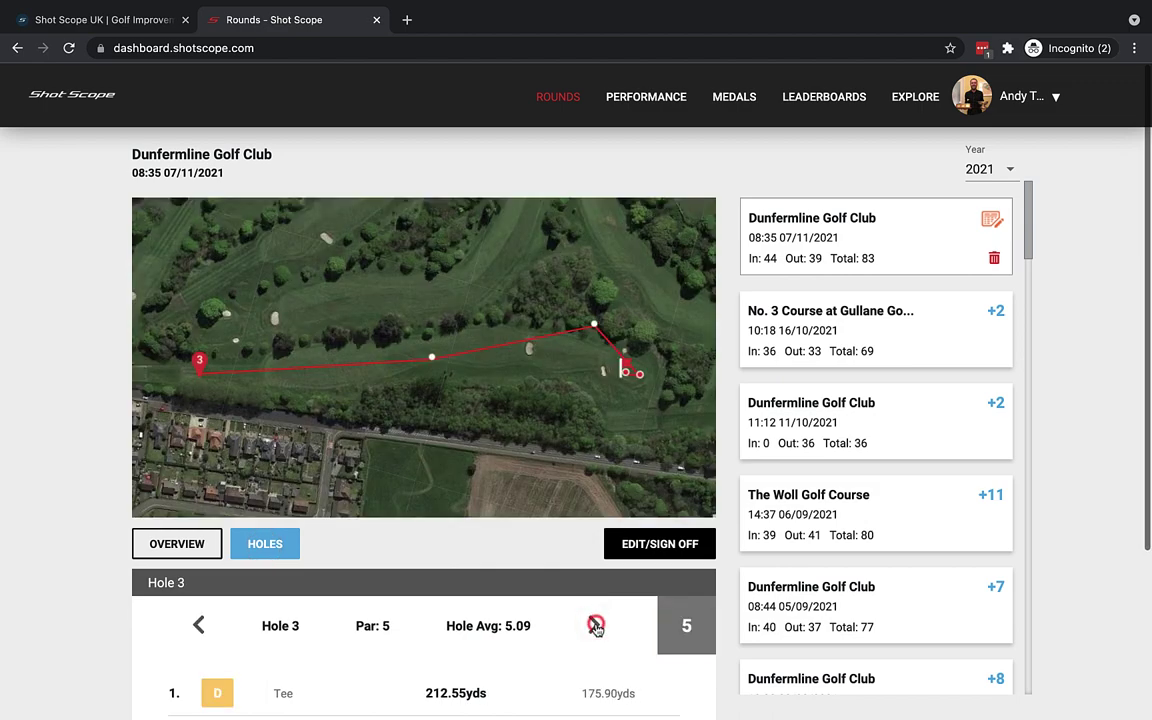
pyautogui.click(146, 555)
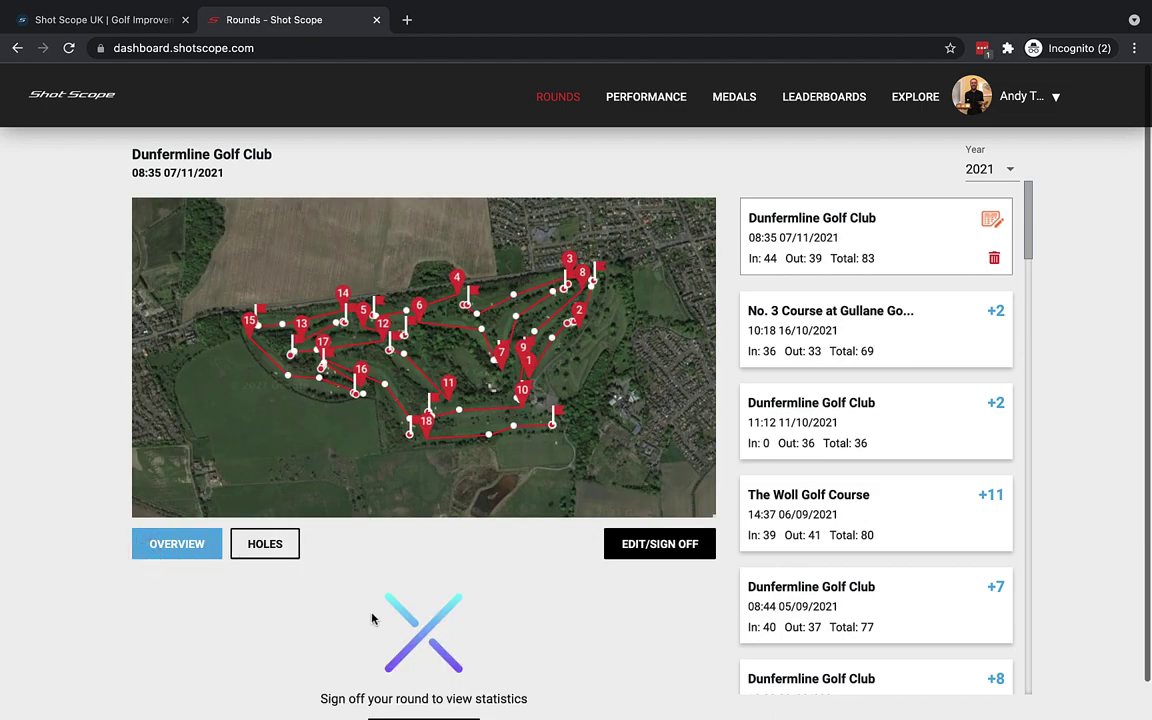
# Start the sign-off of the 07/11/2021 Dunfermline Golf Club round and confirm the handicap as 7.
pyautogui.scroll(-1, 372, 619)
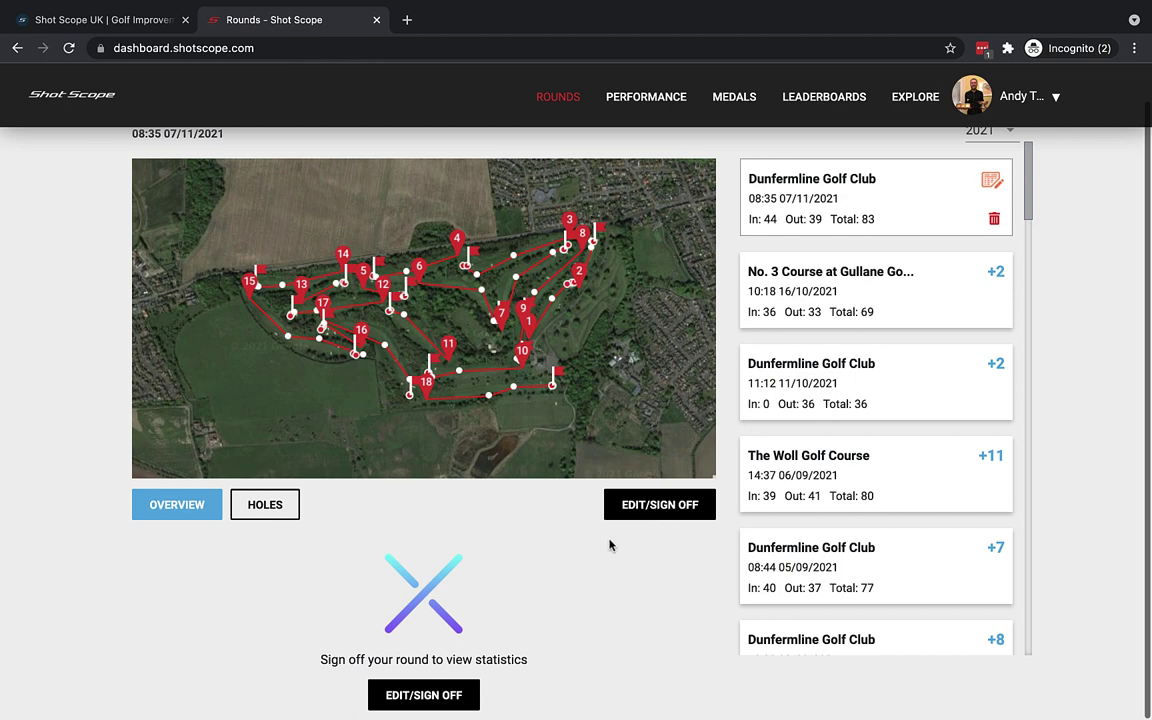
pyautogui.click(658, 513)
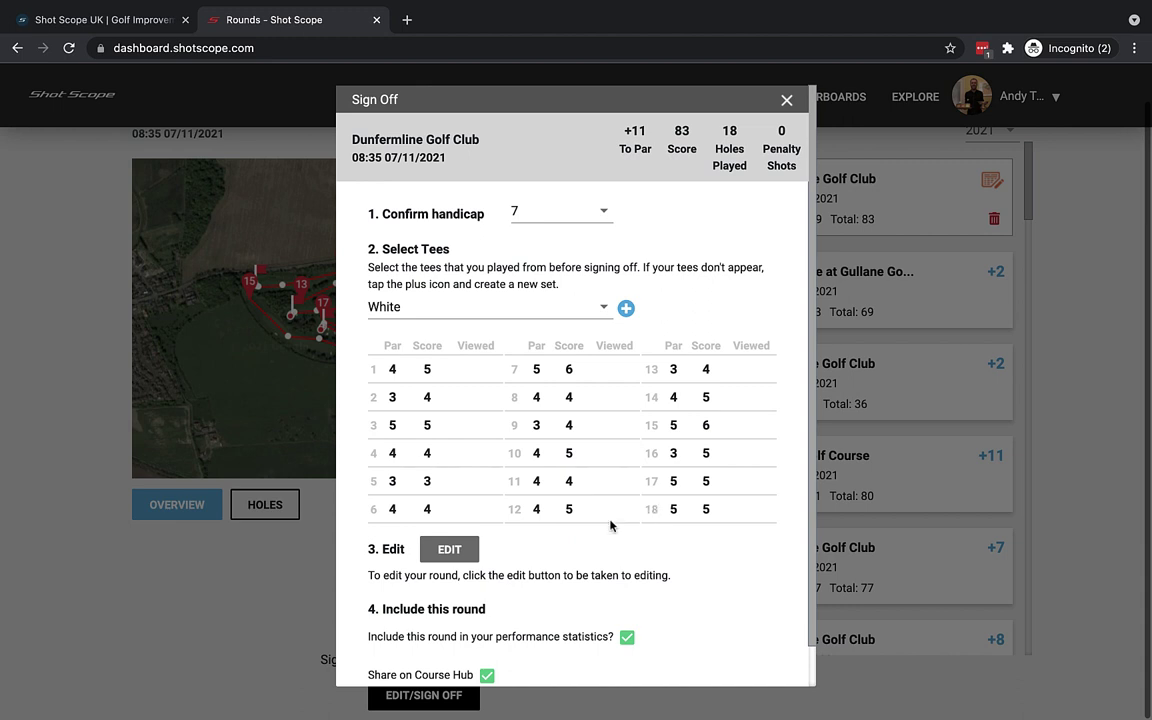
pyautogui.scroll(-1, 613, 318)
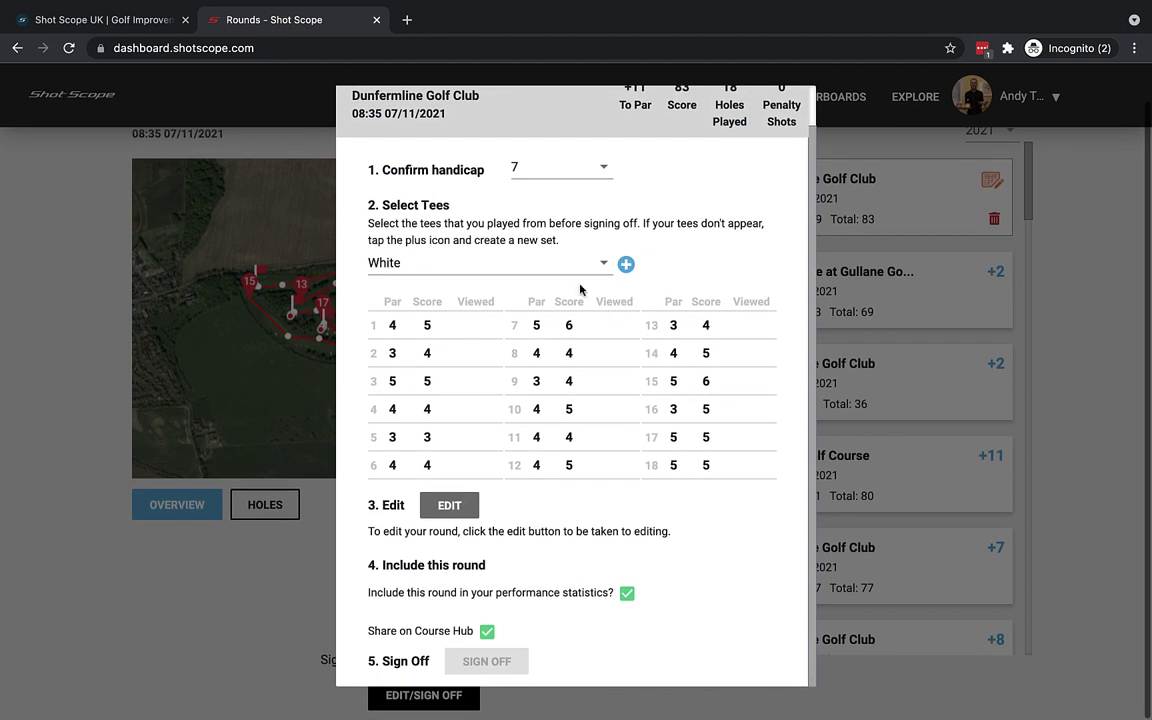
pyautogui.click(602, 171)
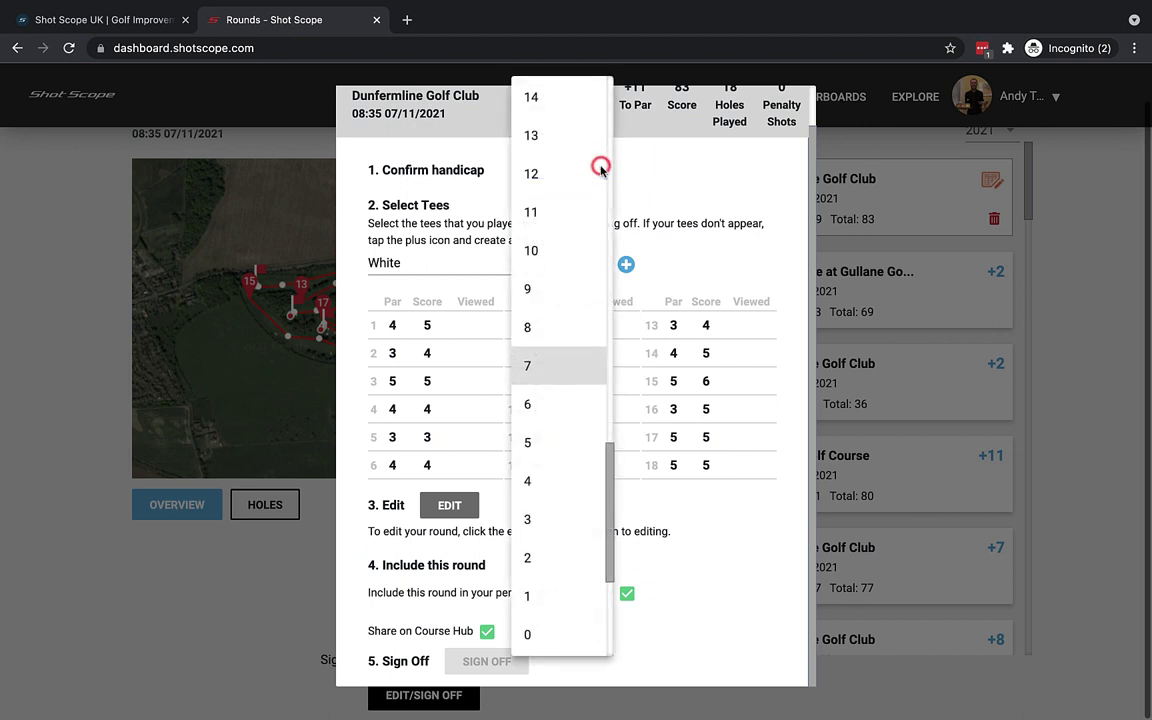
pyautogui.click(538, 372)
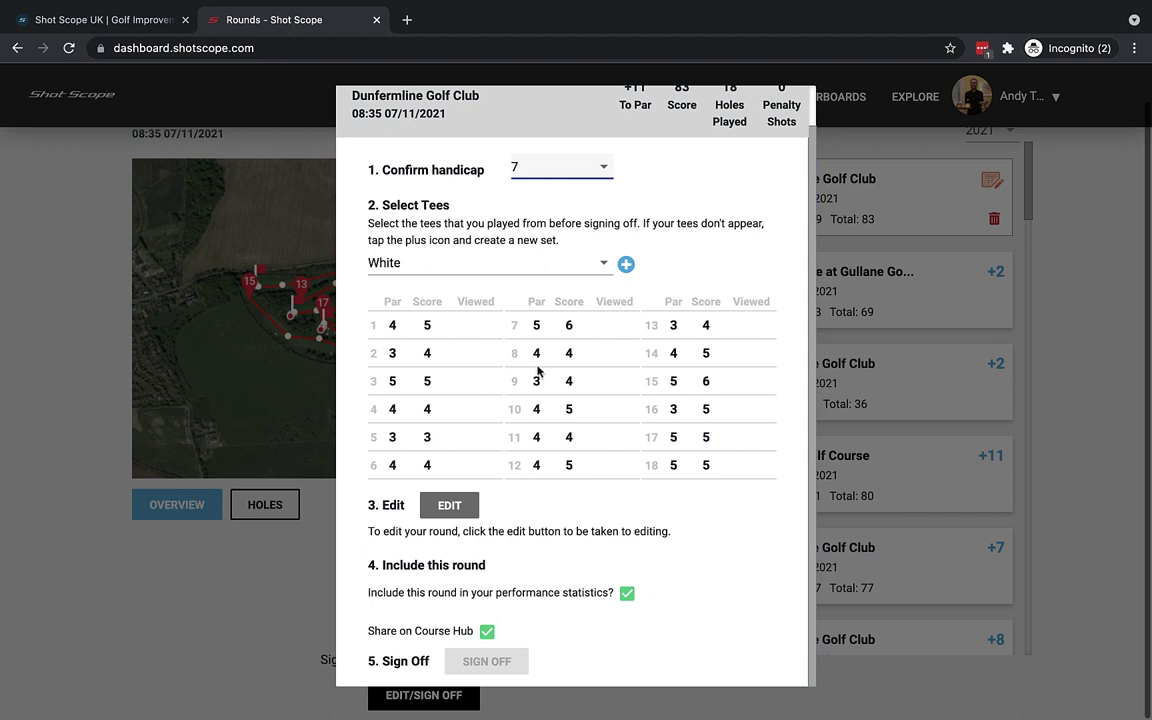
pyautogui.click(603, 162)
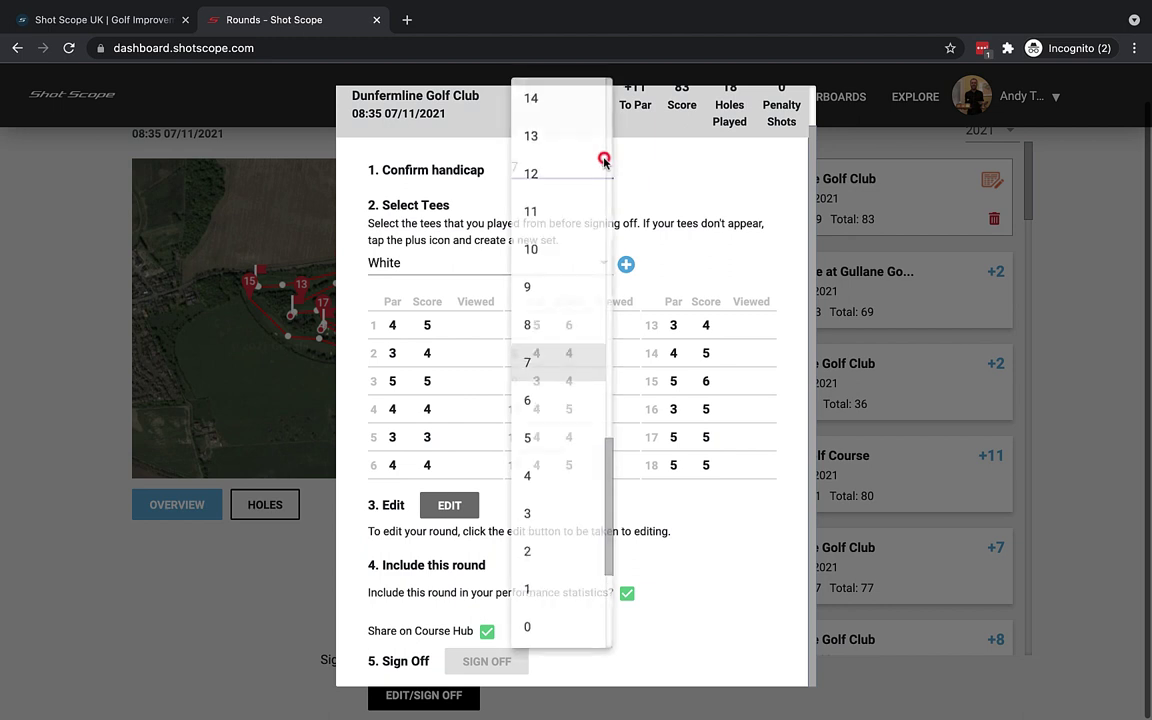
pyautogui.click(558, 367)
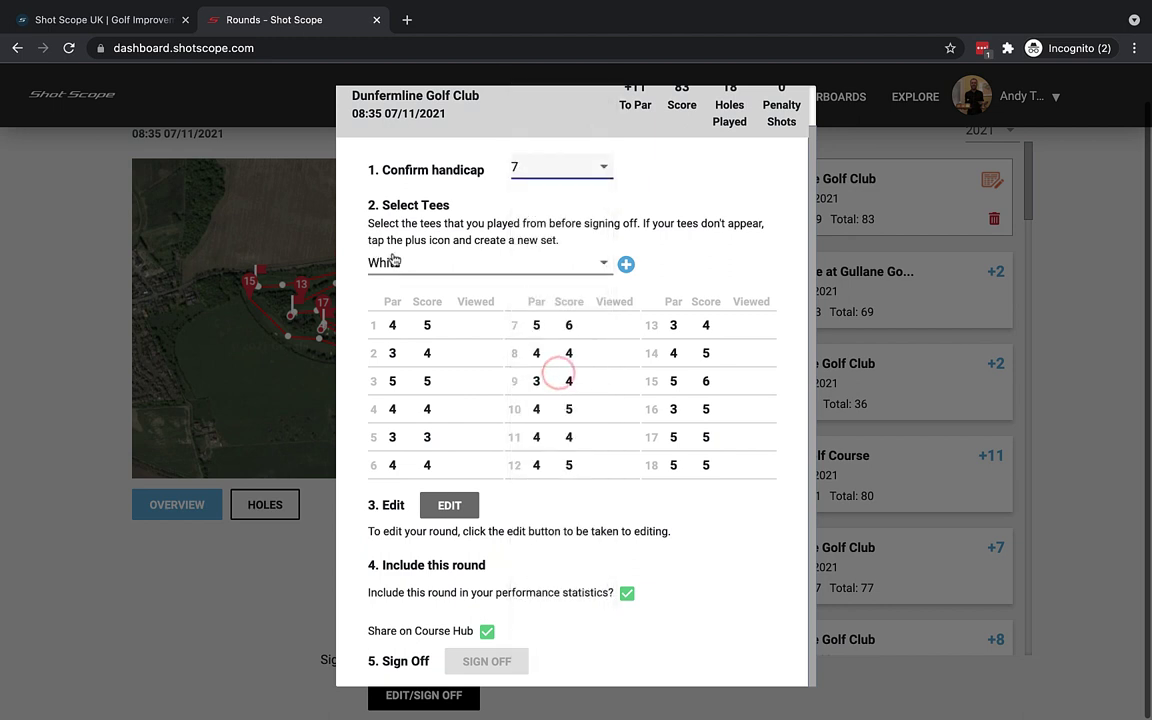
# Try the Yellow tees for the round and return the selection to White.
pyautogui.click(466, 262)
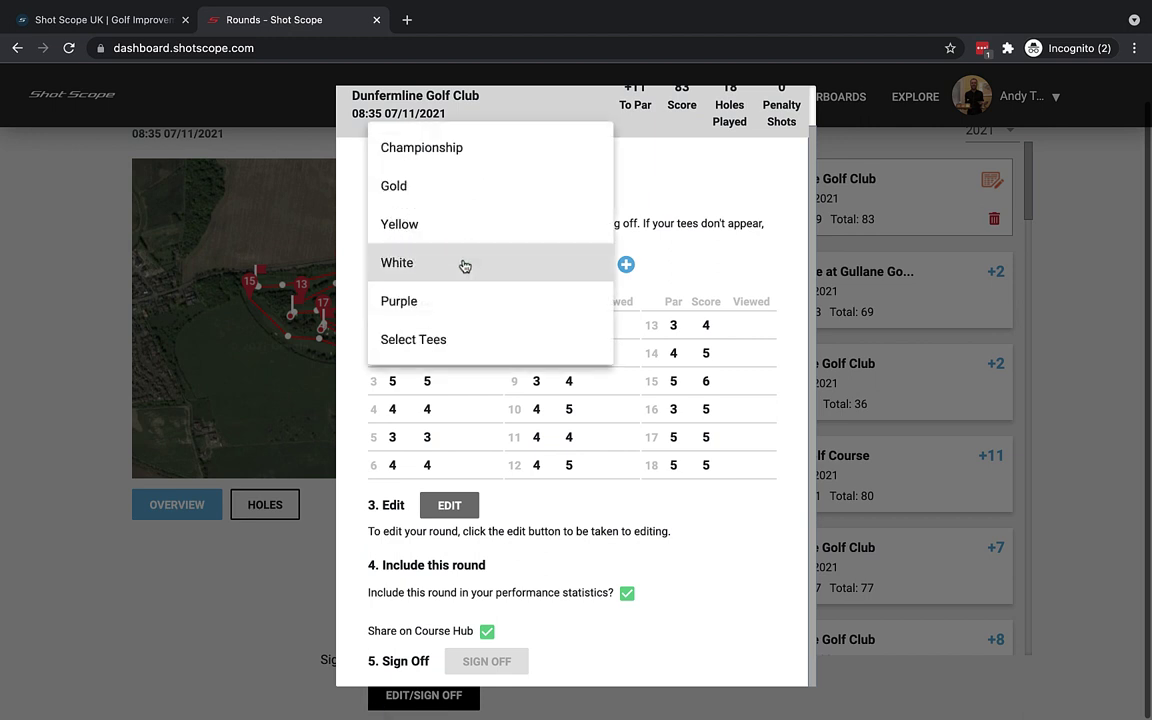
pyautogui.click(409, 232)
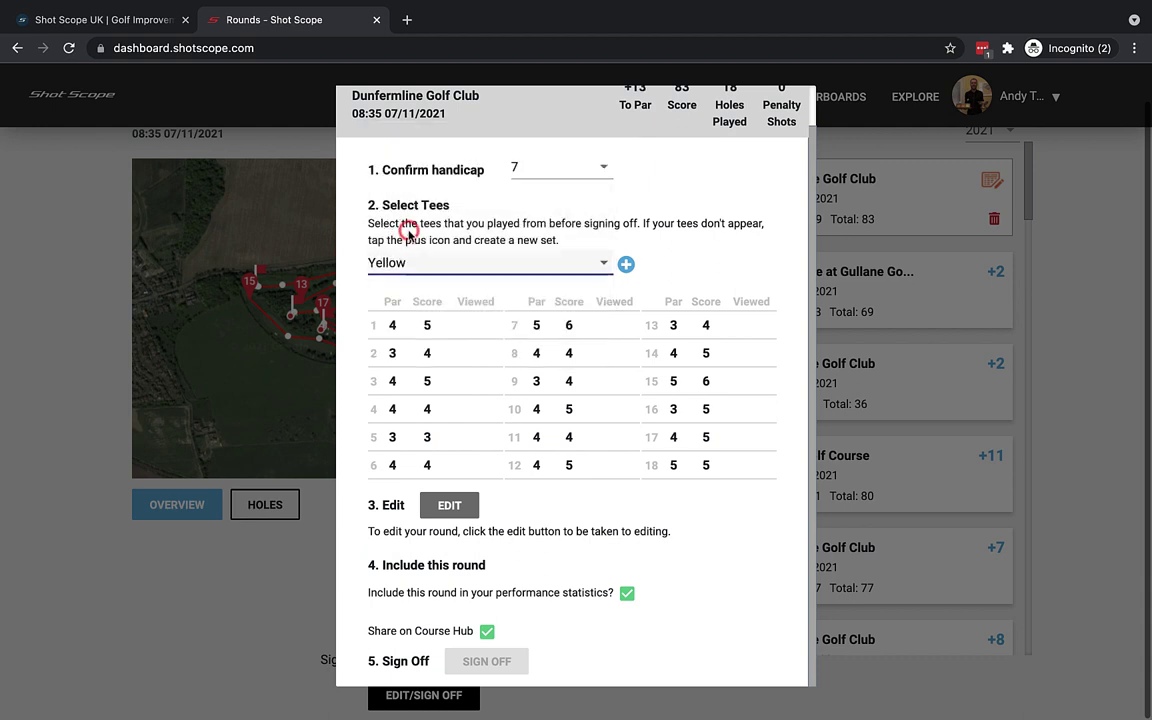
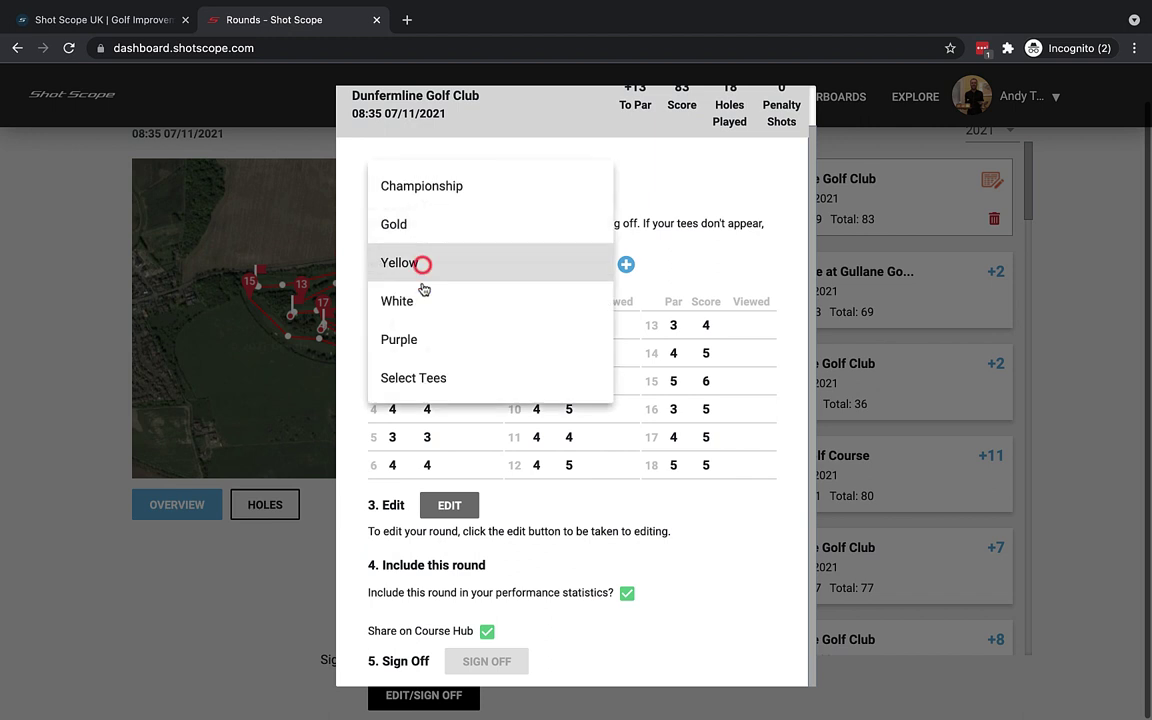
pyautogui.click(426, 299)
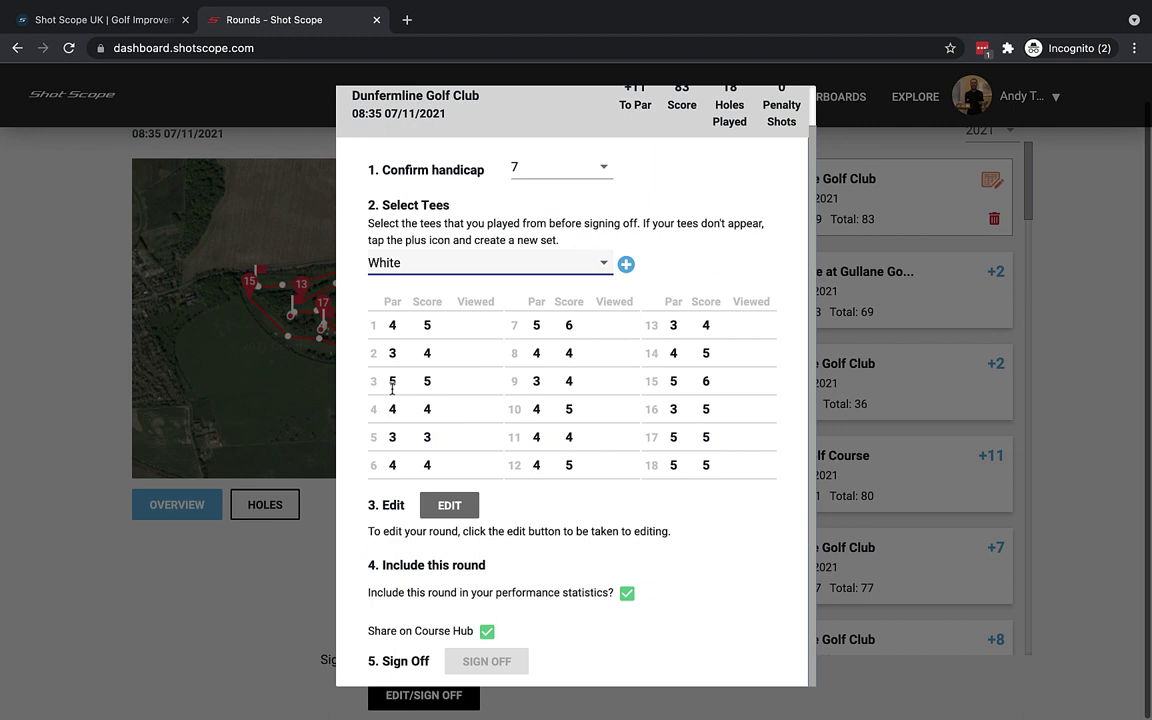
# Look at the form for adding a new tee set, leave it without creating one, and try the Purple tees.
pyautogui.click(626, 265)
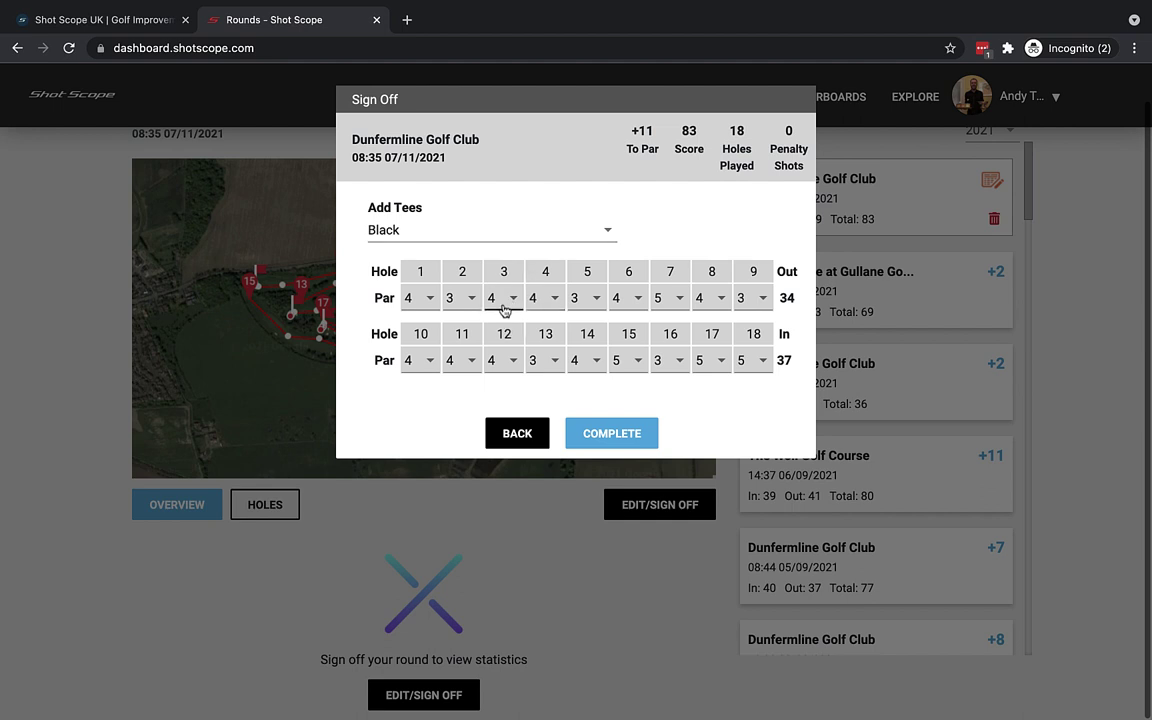
pyautogui.click(510, 428)
pyautogui.click(450, 305)
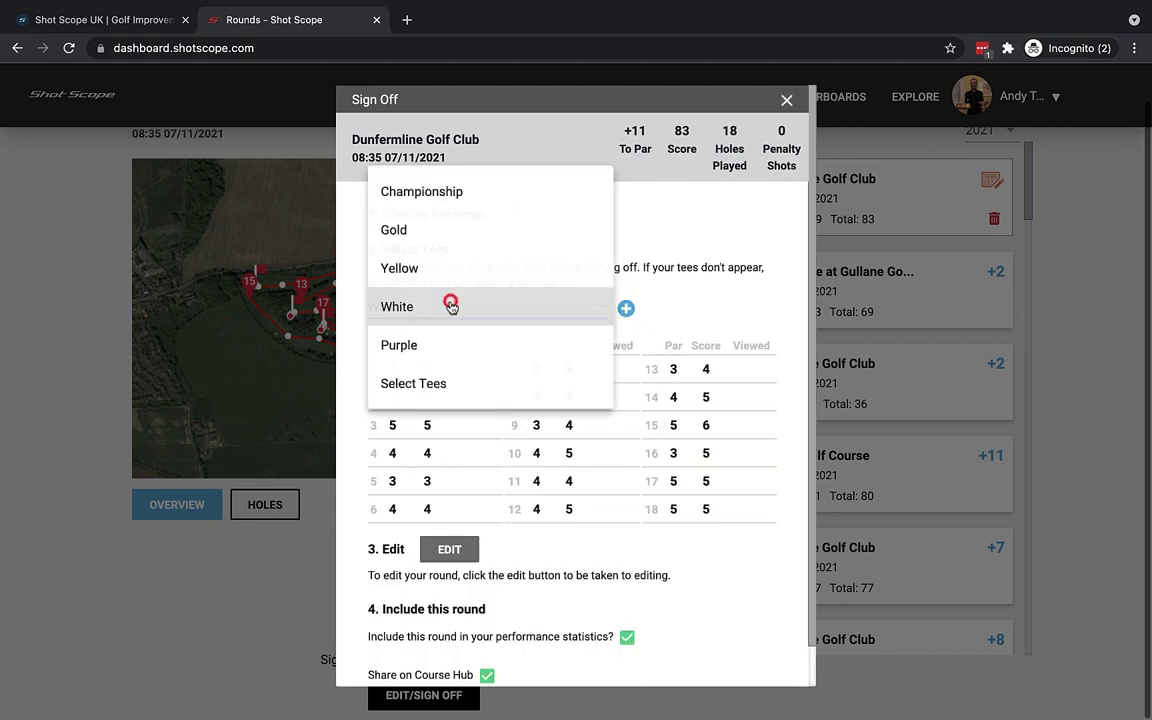
pyautogui.click(430, 349)
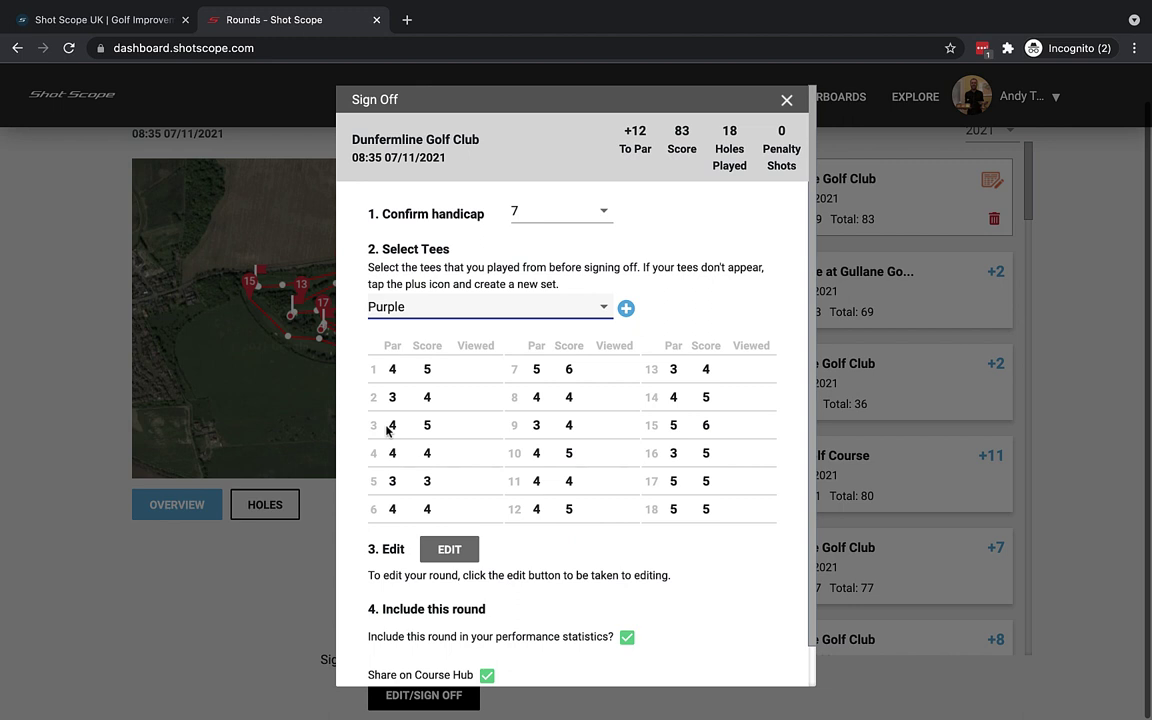
# Select the Yellow tees for the round and open the round for editing.
pyautogui.click(547, 307)
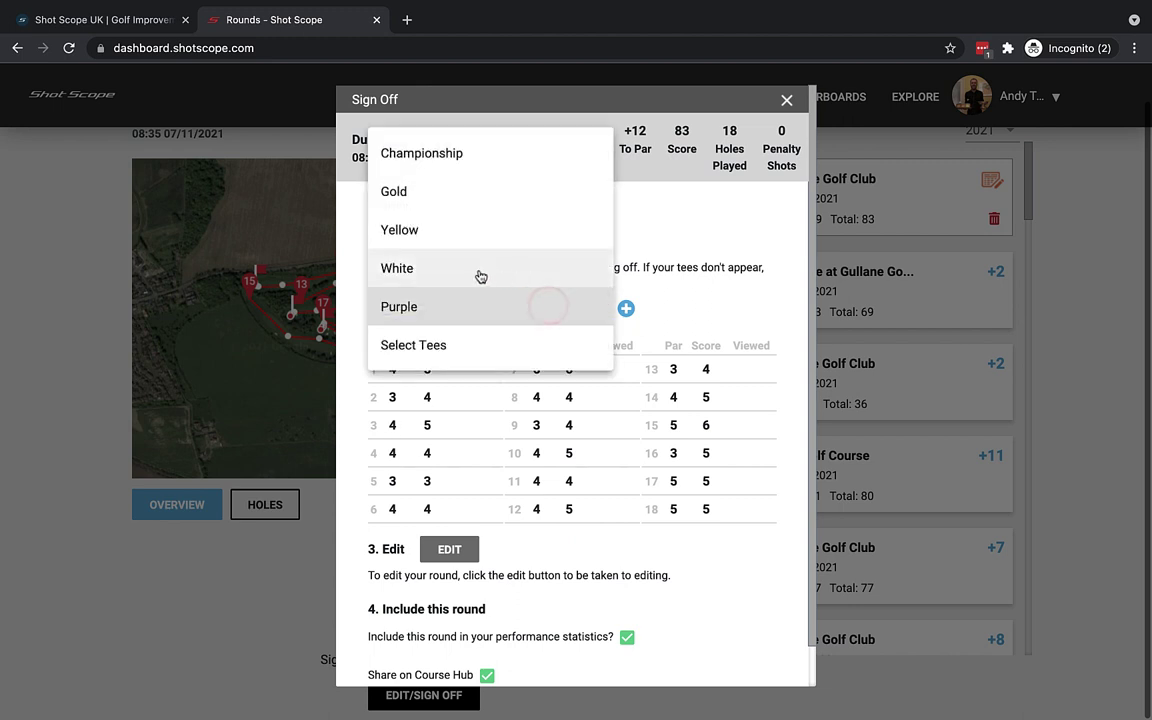
pyautogui.click(437, 236)
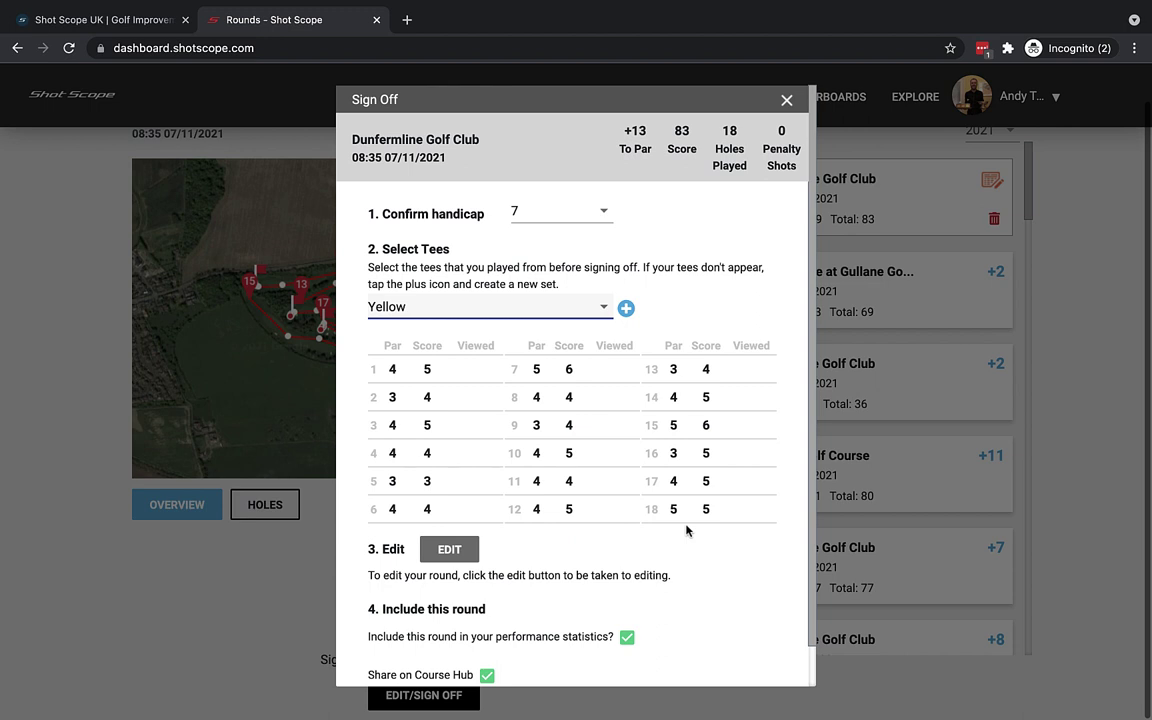
pyautogui.scroll(-1, 686, 530)
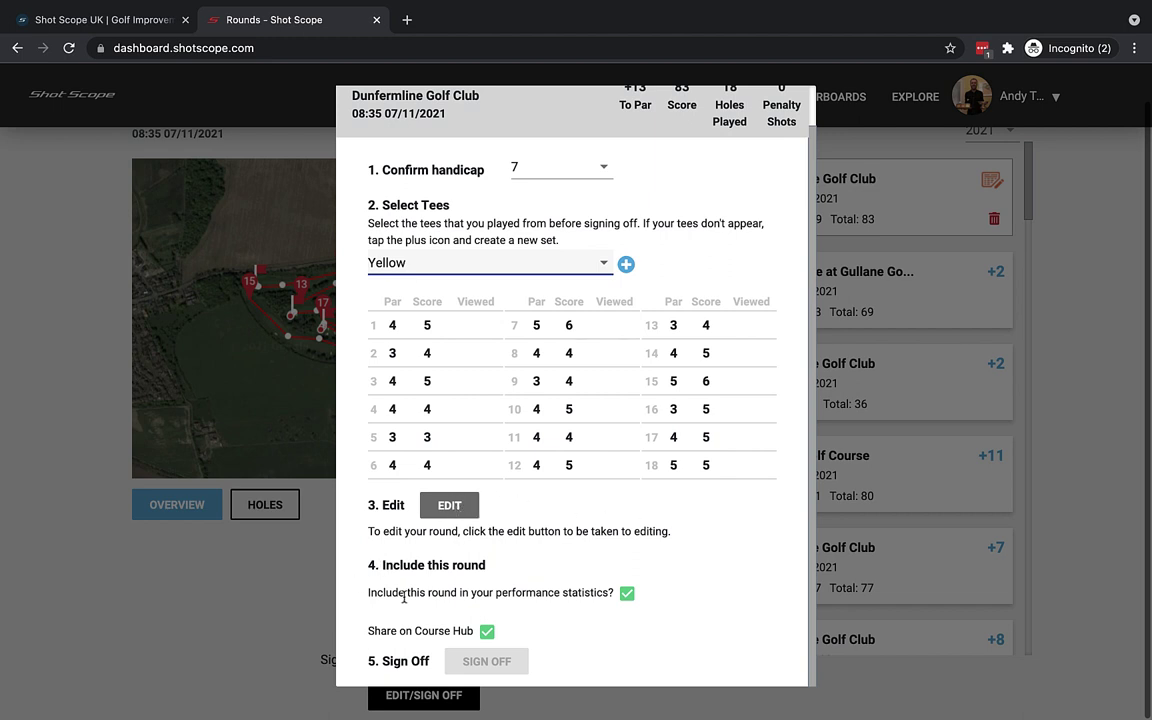
pyautogui.click(450, 508)
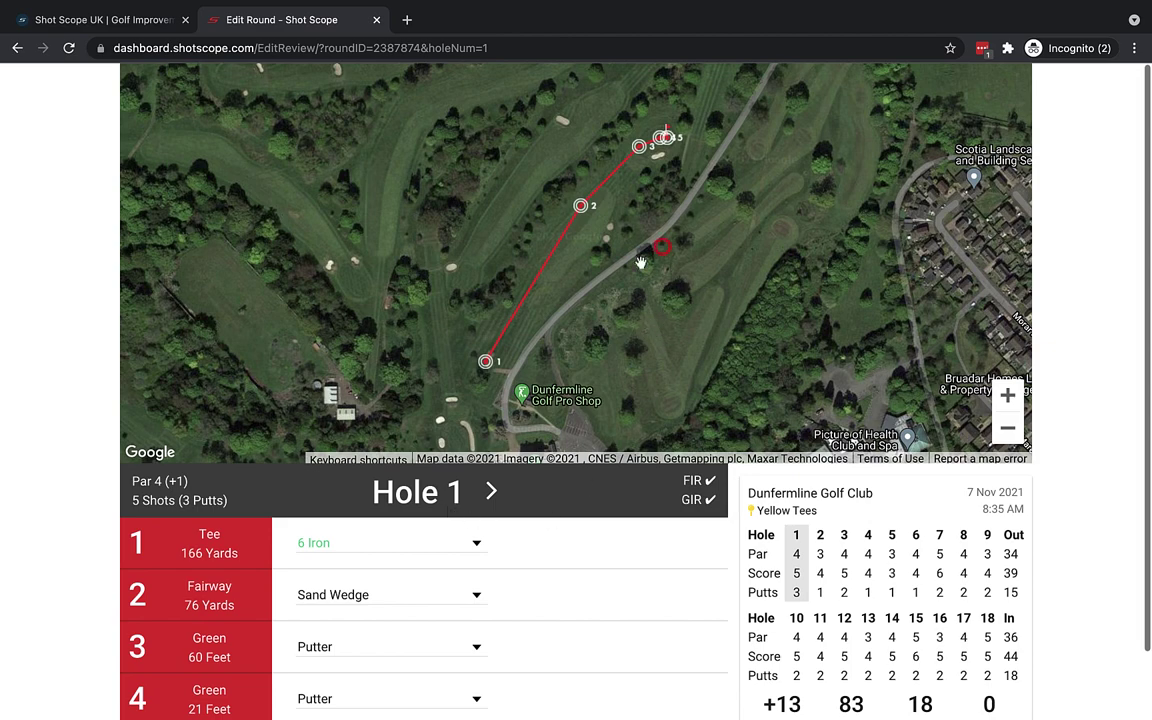
# Examine the hole 1 tee shot on the map, checking the shot 1 position against the tee area.
pyautogui.moveTo(657, 241); pyautogui.dragTo(632, 275)
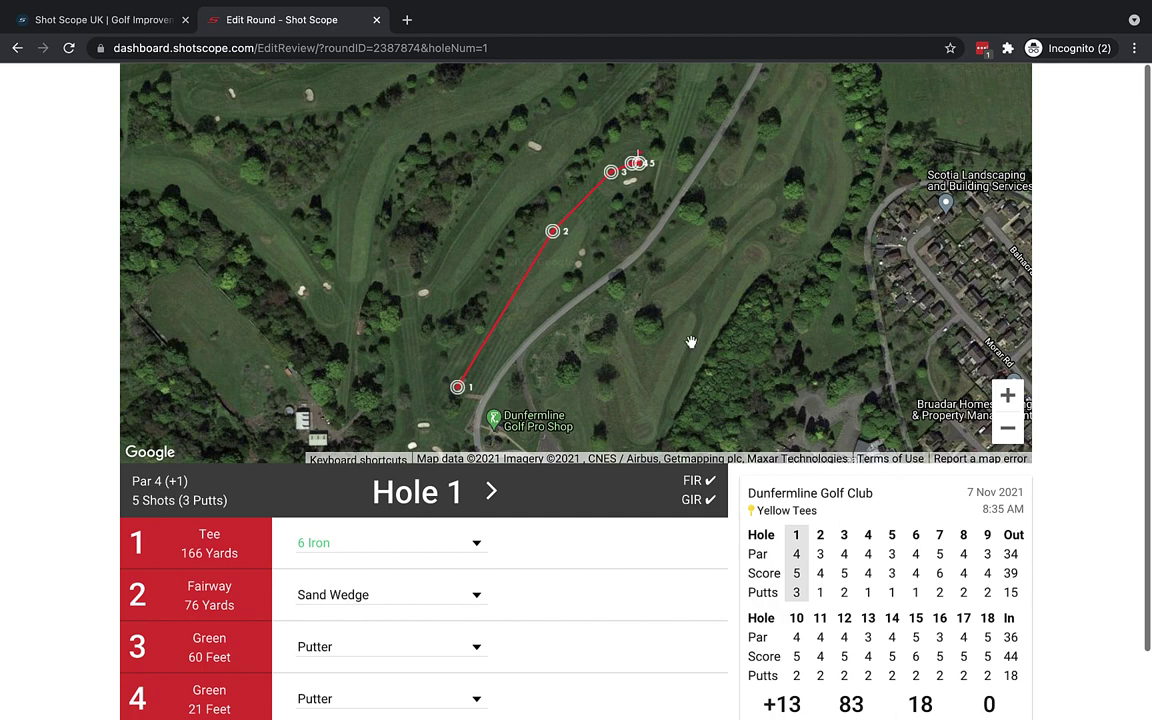
pyautogui.scroll(-5, 691, 342)
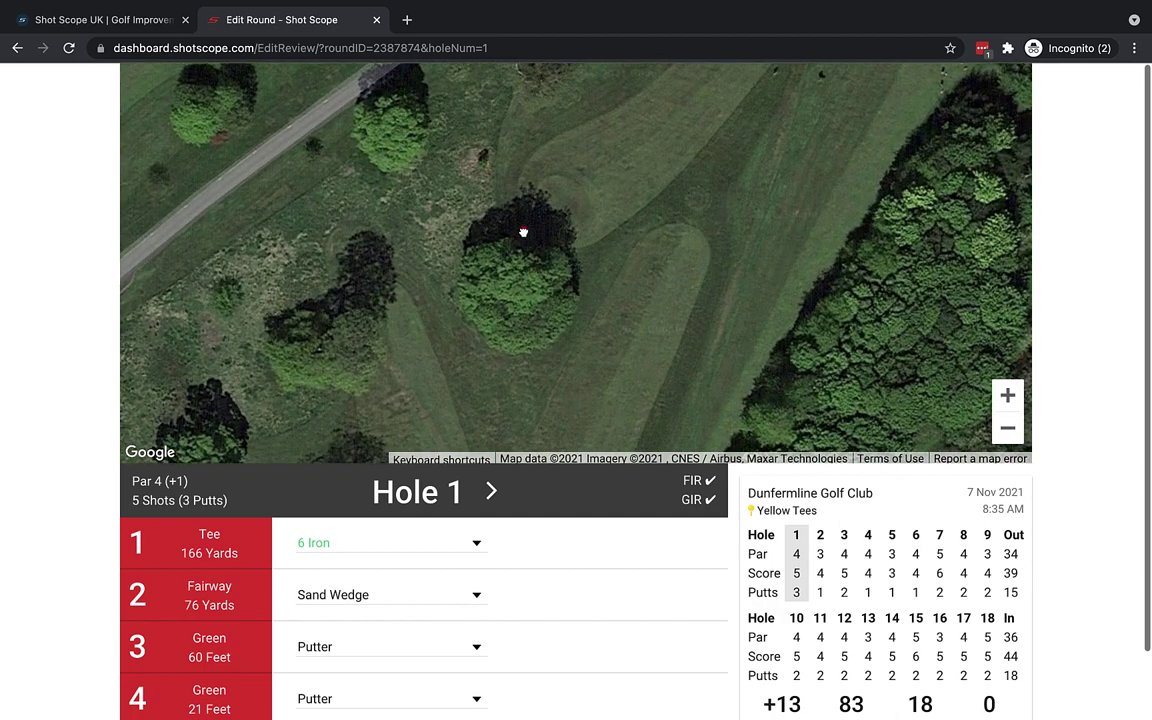
pyautogui.moveTo(527, 231); pyautogui.dragTo(918, 460)
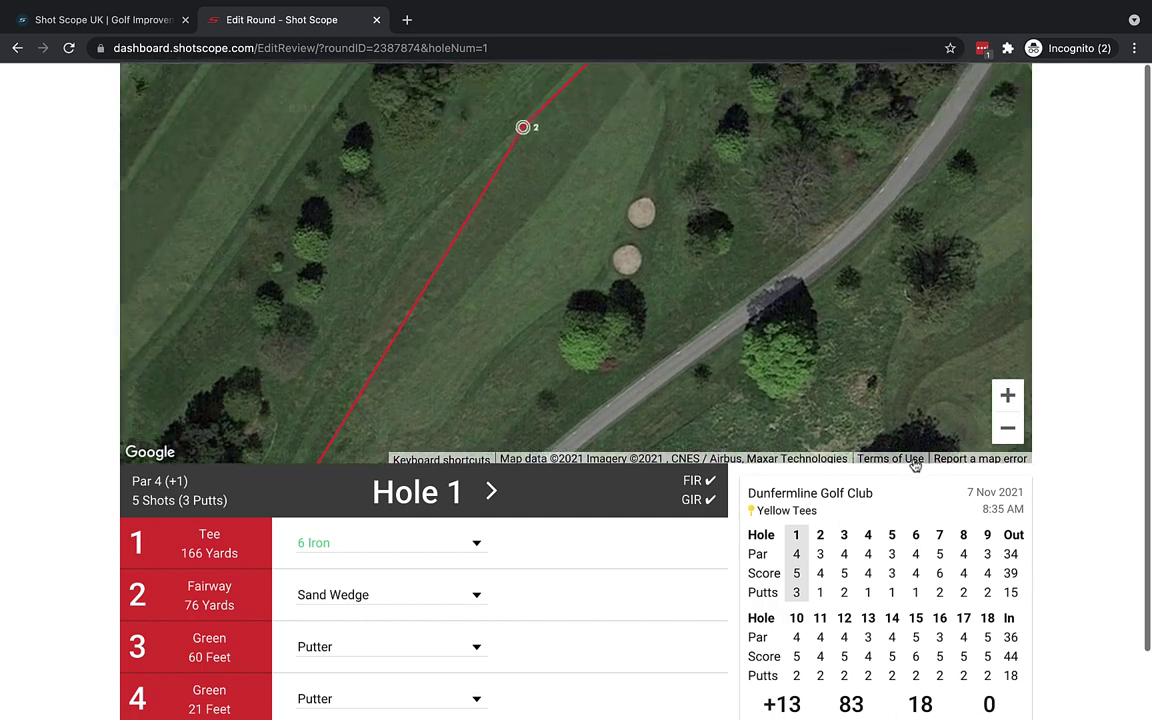
pyautogui.moveTo(491, 337); pyautogui.dragTo(690, 88)
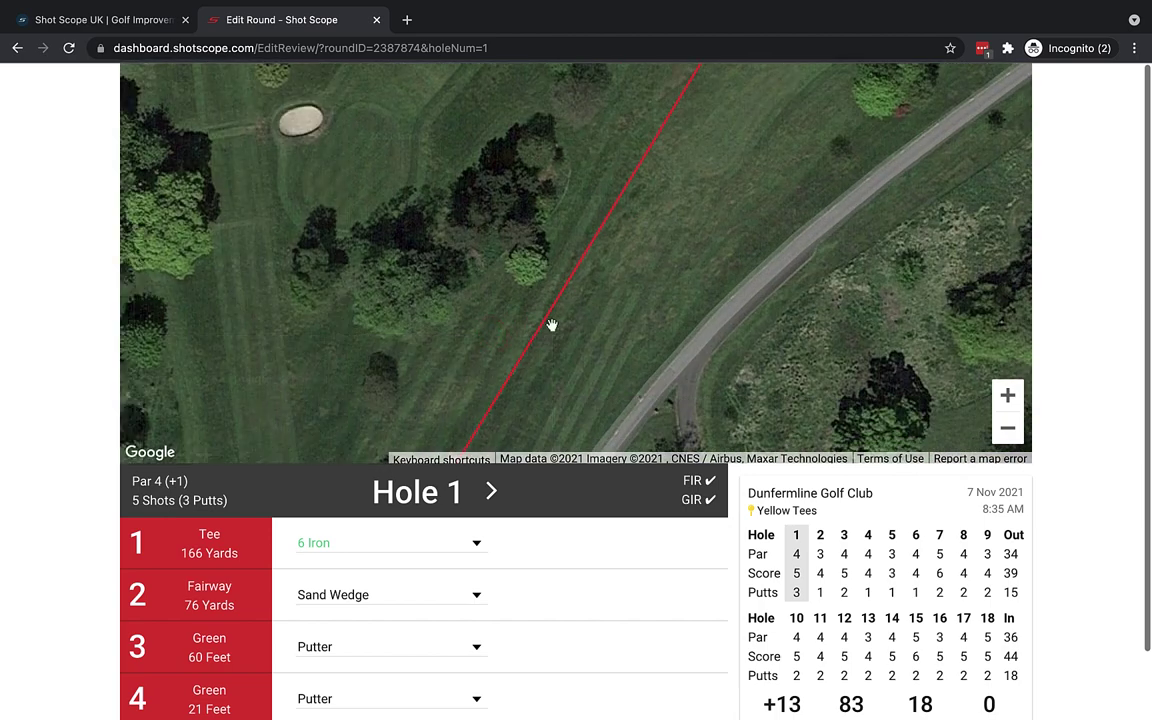
pyautogui.moveTo(497, 292)
pyautogui.mouseDown()
pyautogui.moveTo(684, 89)
pyautogui.moveTo(501, 329)
pyautogui.moveTo(557, 266)
pyautogui.mouseUp()
pyautogui.click(1007, 428)
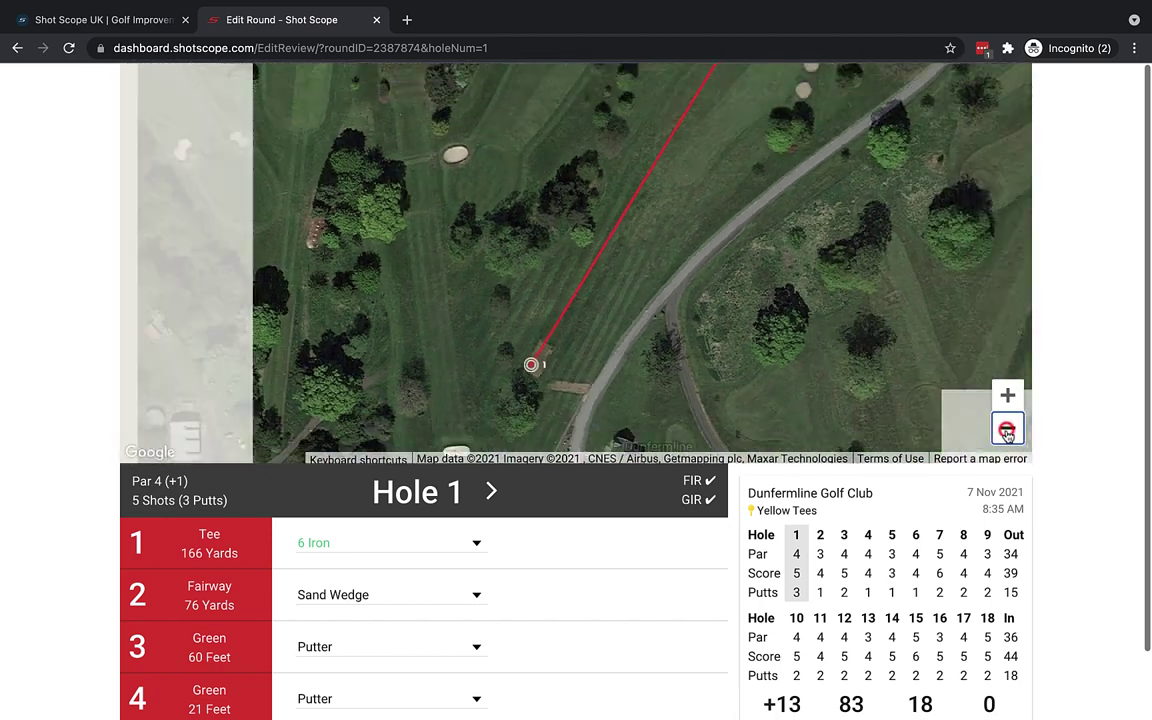
pyautogui.moveTo(777, 295); pyautogui.dragTo(722, 330)
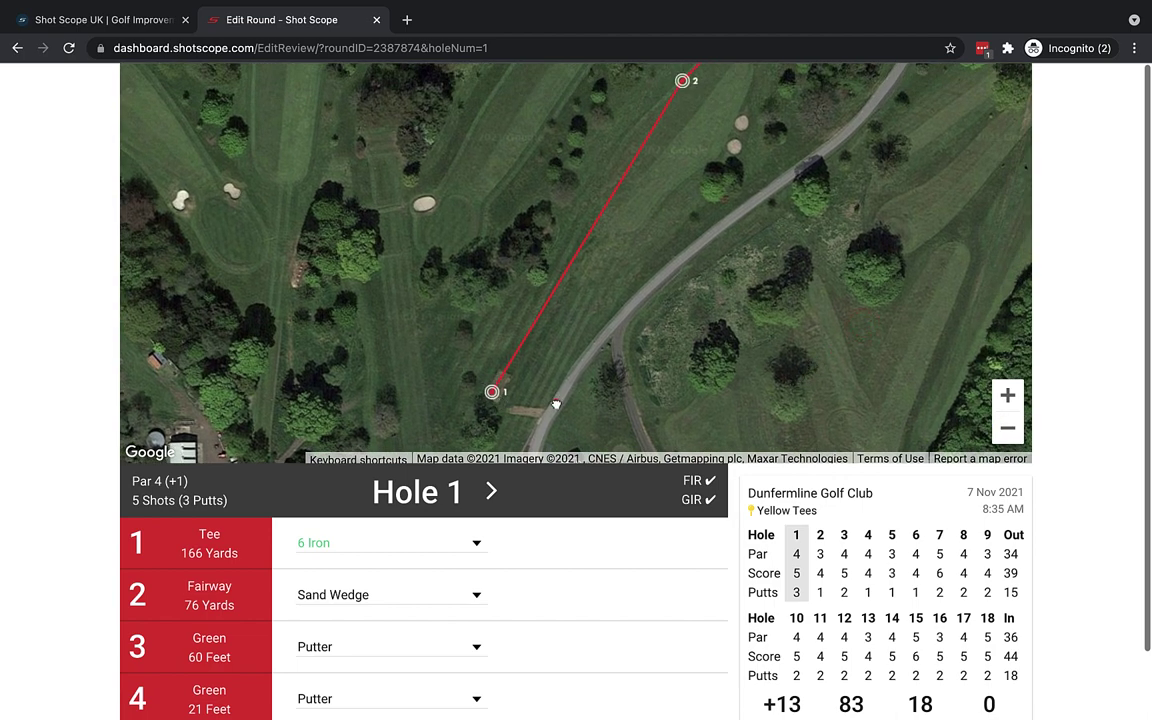
pyautogui.moveTo(494, 386); pyautogui.dragTo(510, 288)
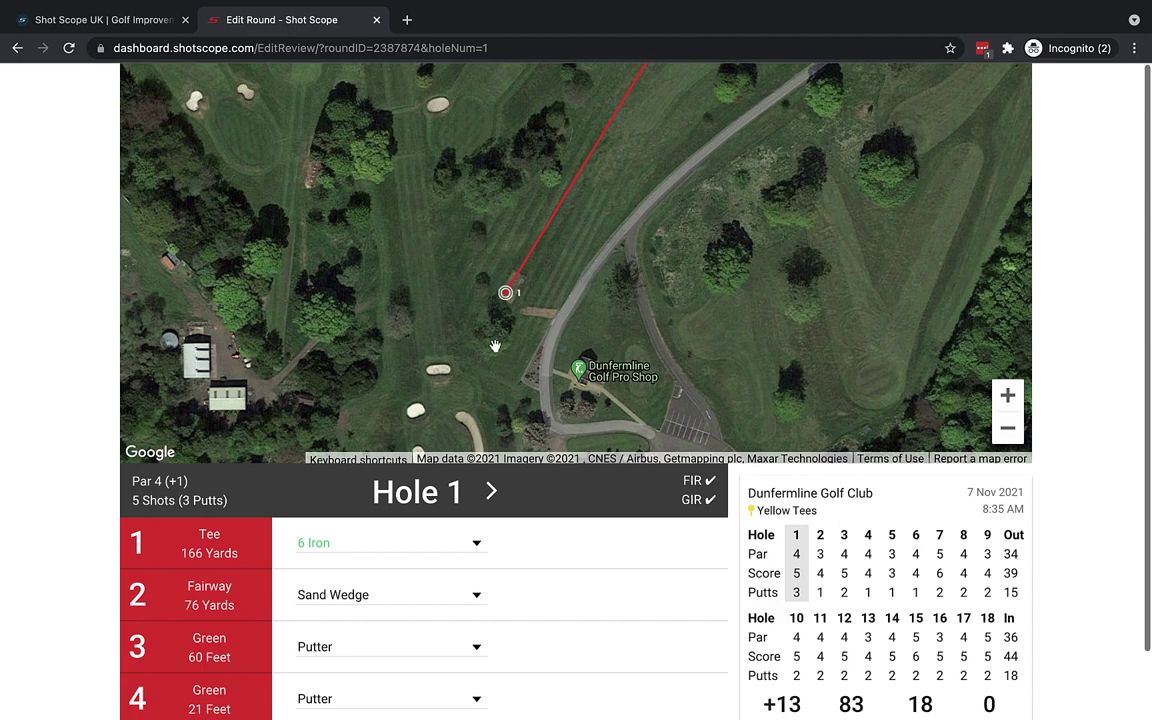
pyautogui.scroll(2, 489, 329)
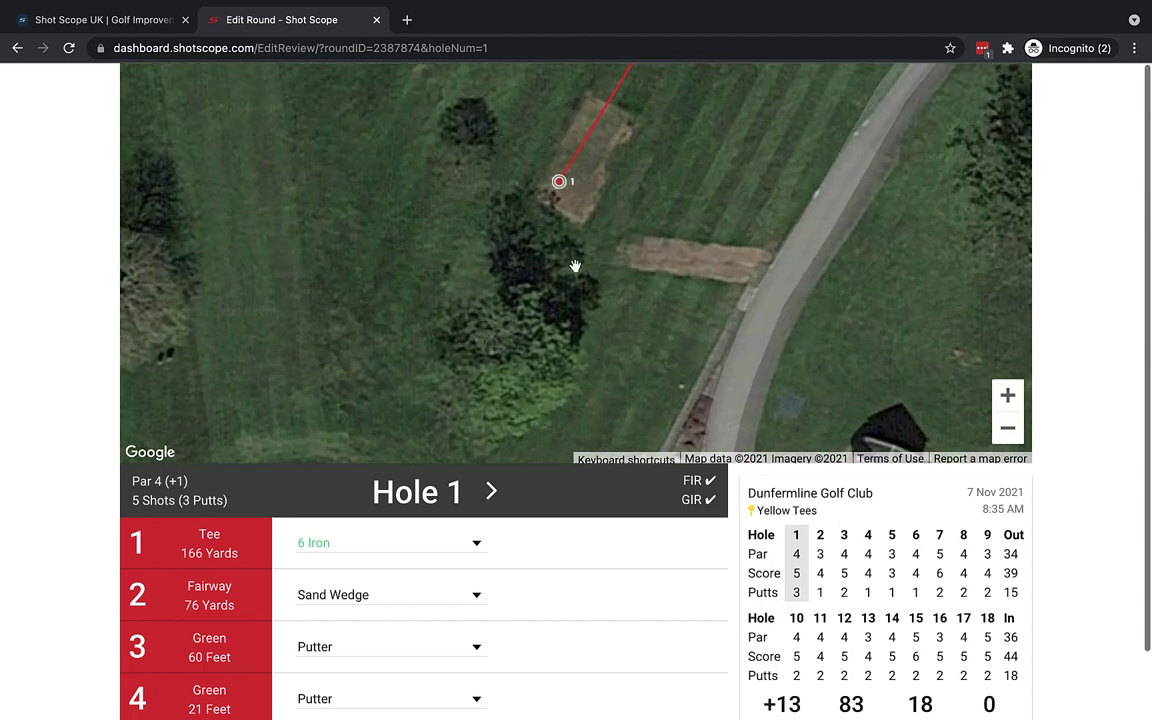
pyautogui.moveTo(576, 265); pyautogui.dragTo(509, 347)
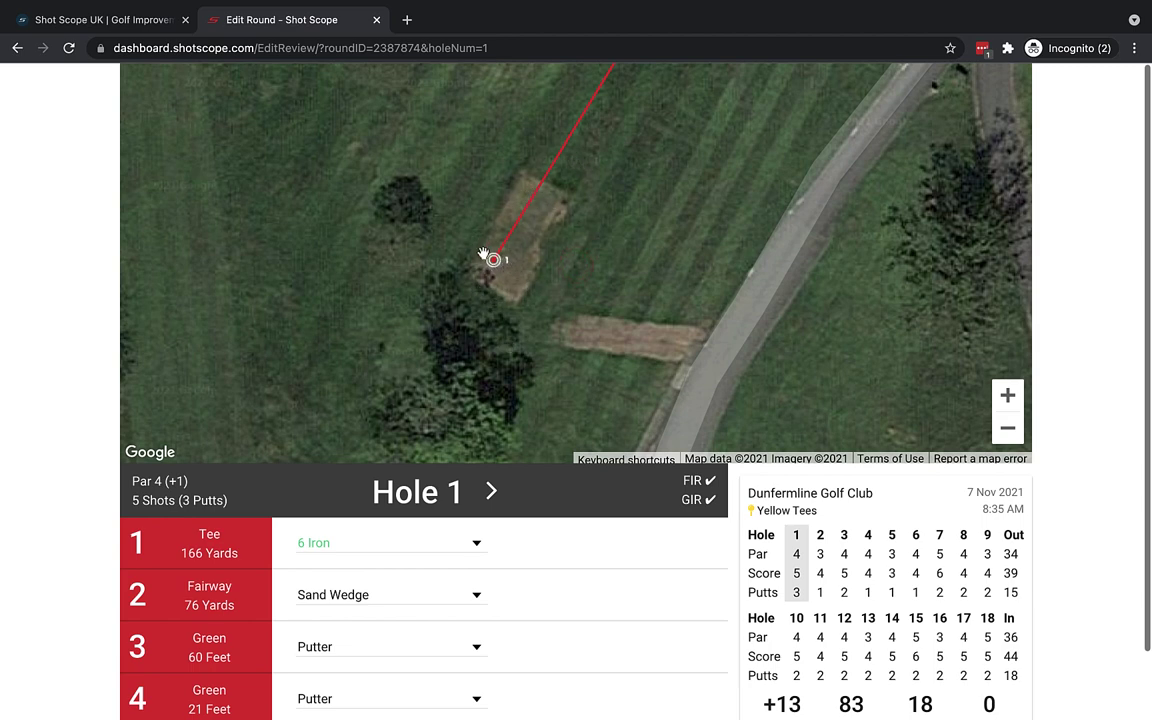
pyautogui.scroll(-2, 515, 270)
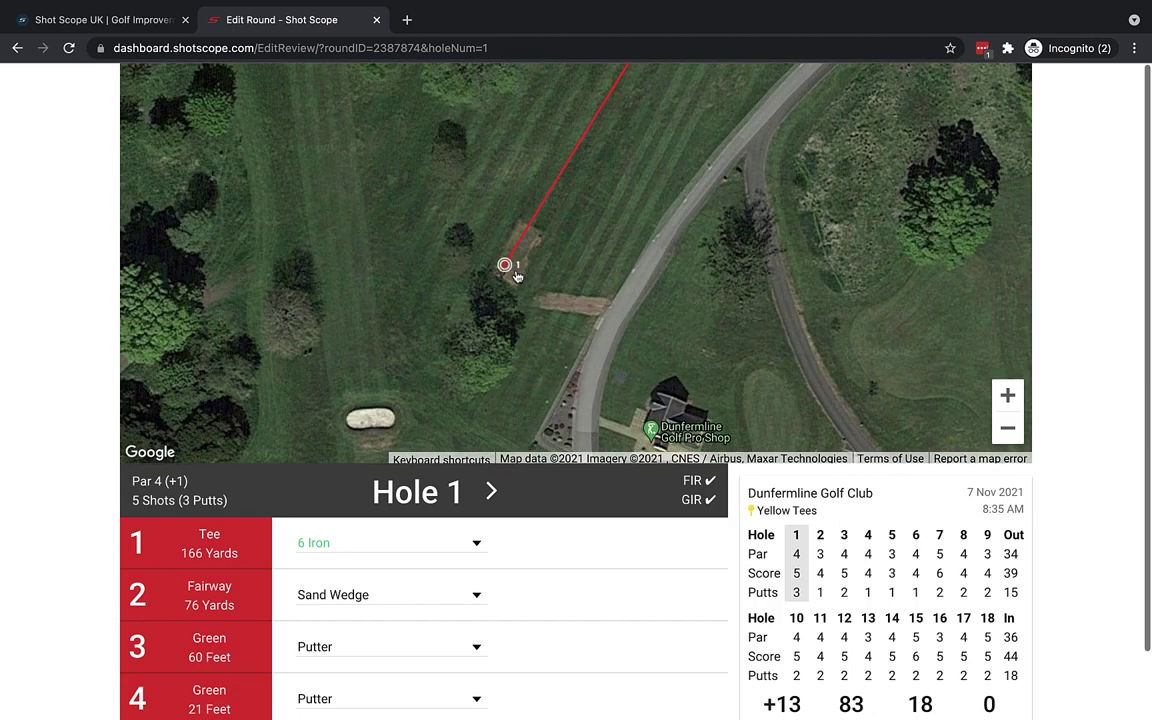
# Examine the hole 1 fairway shot and green, comparing the mapped putt positions with the shot list.
pyautogui.moveTo(571, 247); pyautogui.dragTo(455, 399)
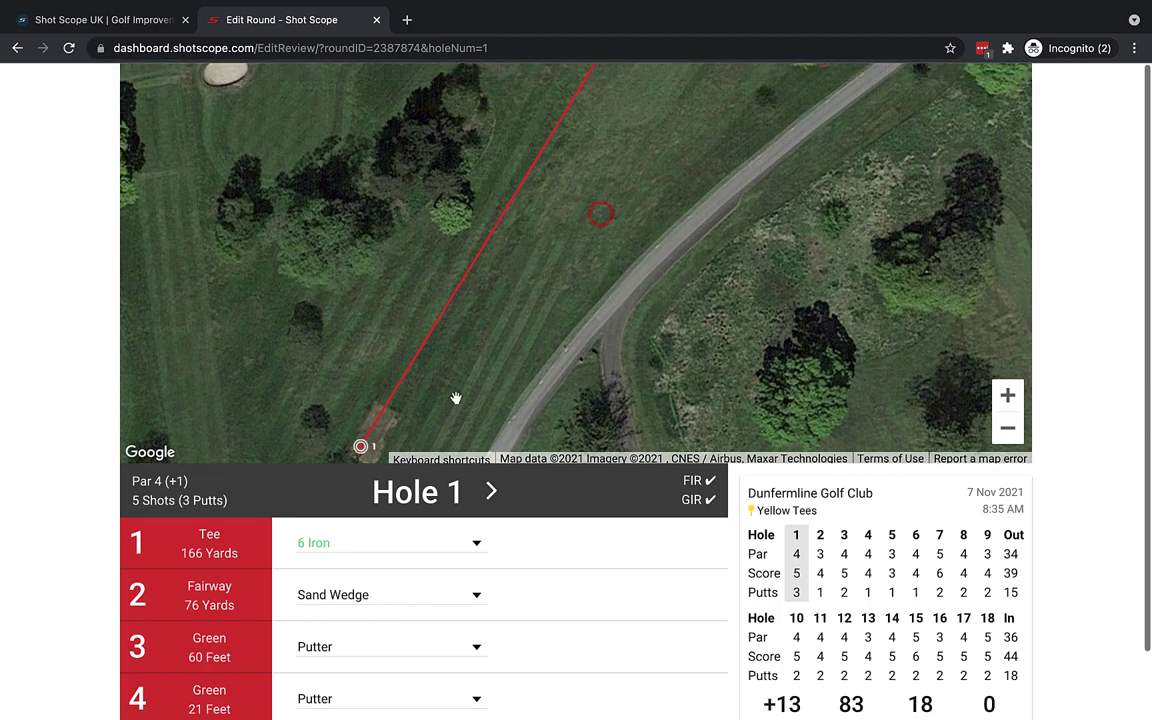
pyautogui.moveTo(645, 125); pyautogui.dragTo(501, 347)
pyautogui.moveTo(625, 175); pyautogui.dragTo(489, 386)
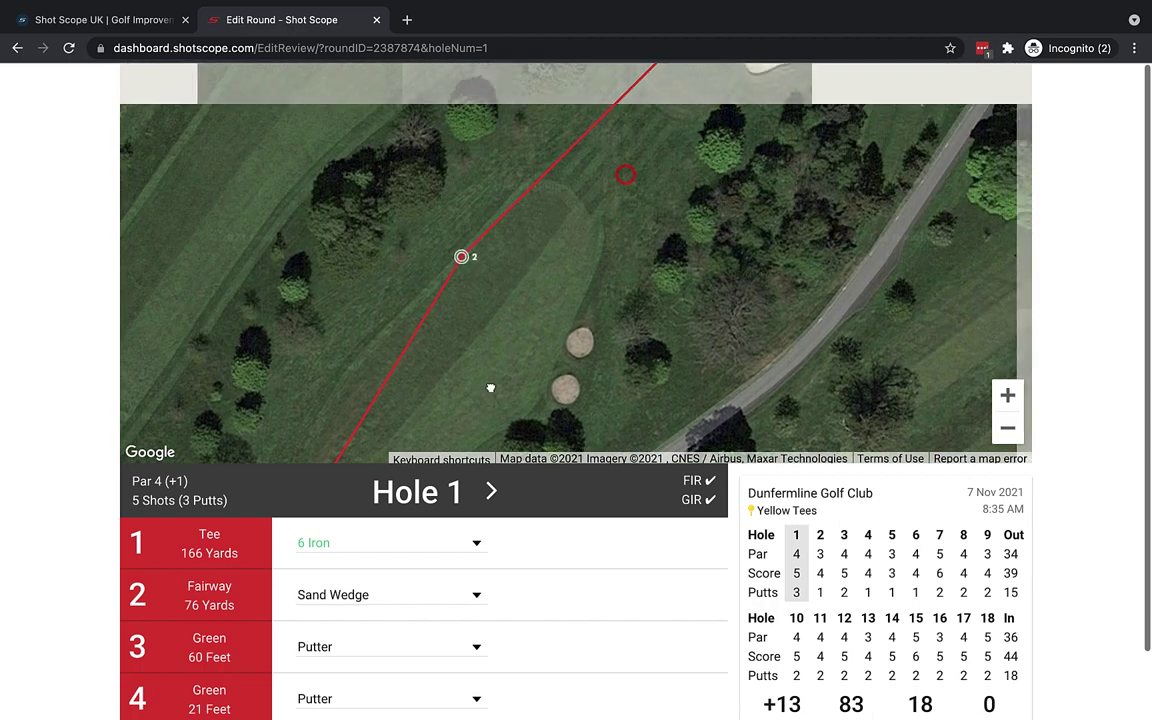
pyautogui.scroll(2, 466, 262)
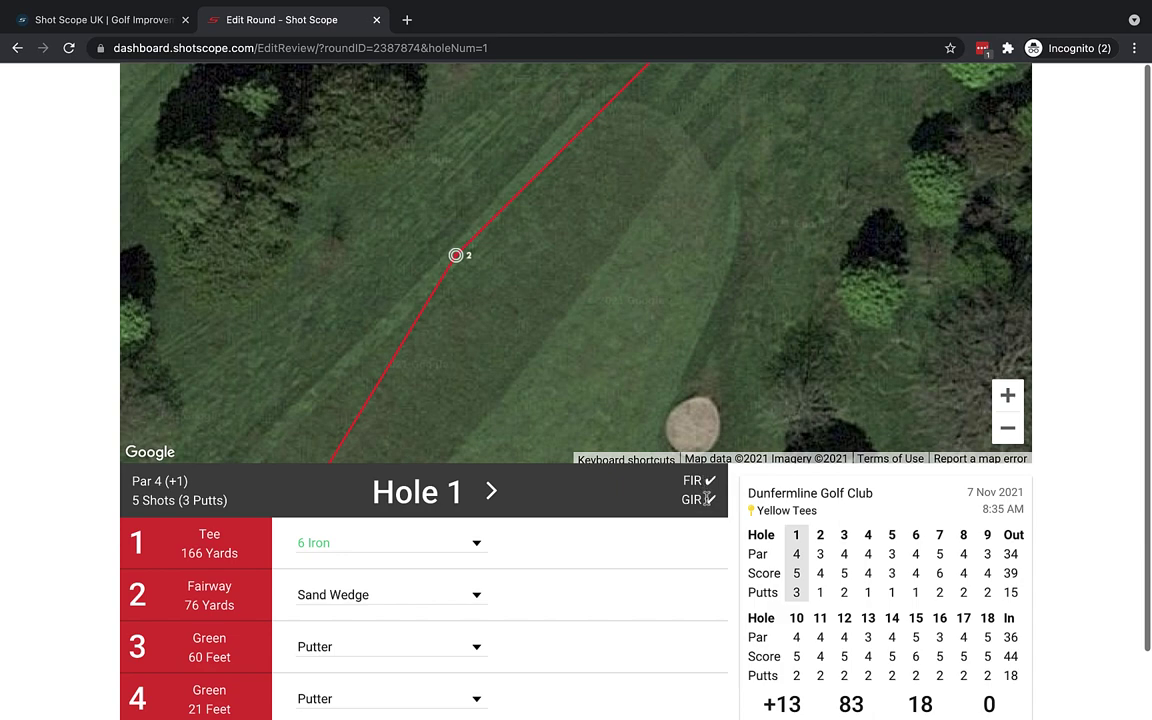
pyautogui.click(1006, 430)
pyautogui.click(1006, 430)
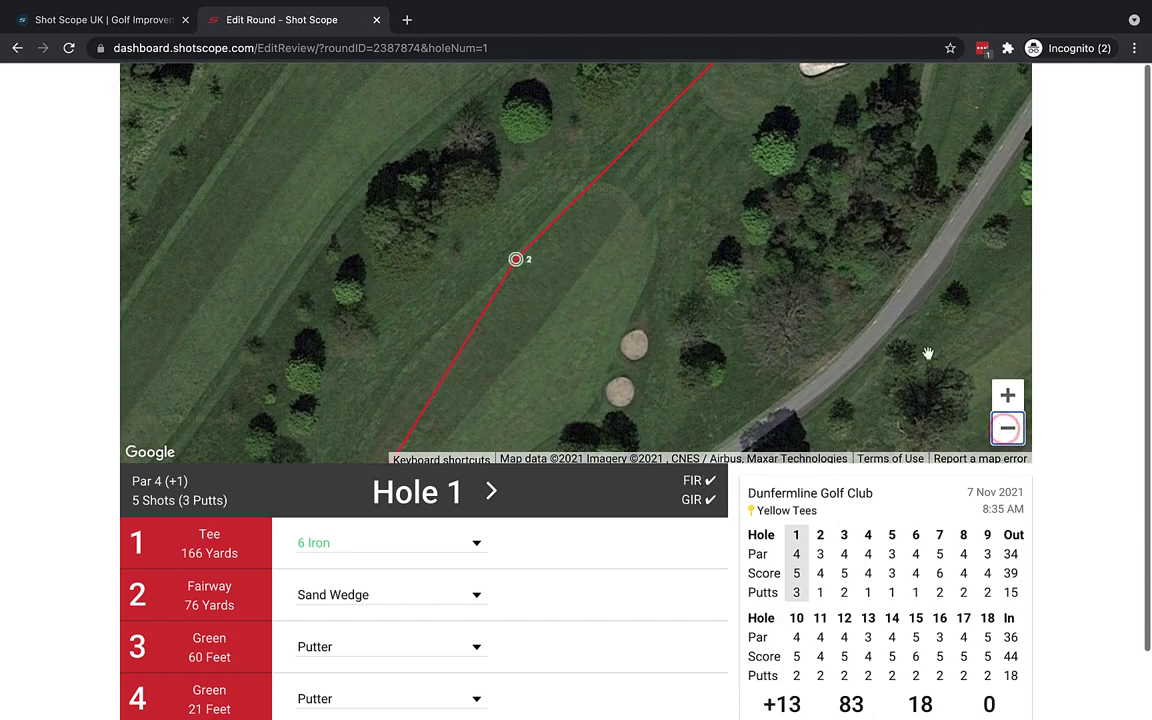
pyautogui.scroll(2, 660, 379)
pyautogui.moveTo(692, 260); pyautogui.dragTo(615, 360)
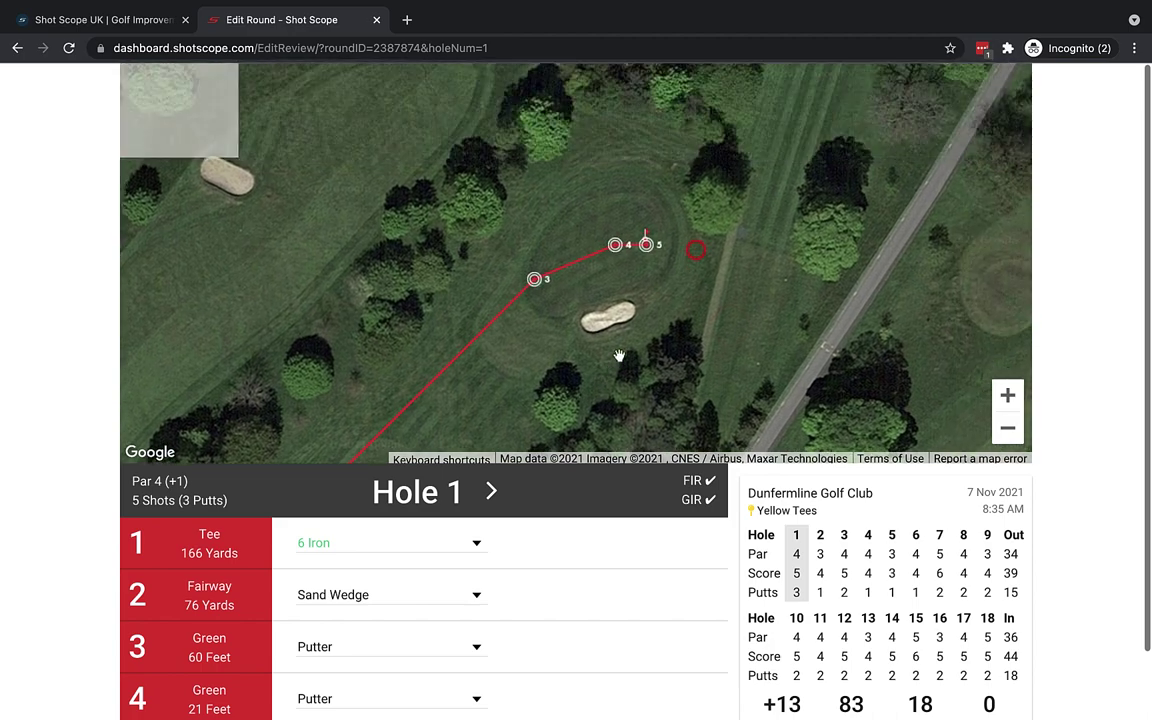
pyautogui.click(1007, 395)
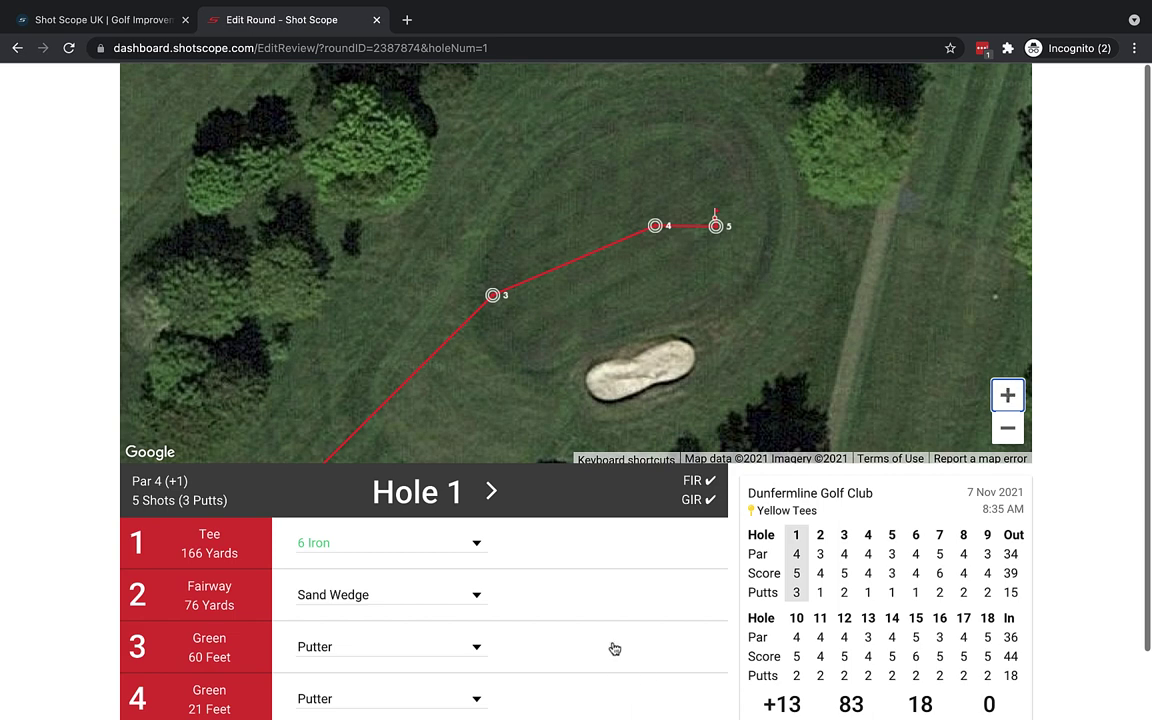
pyautogui.scroll(-2, 612, 648)
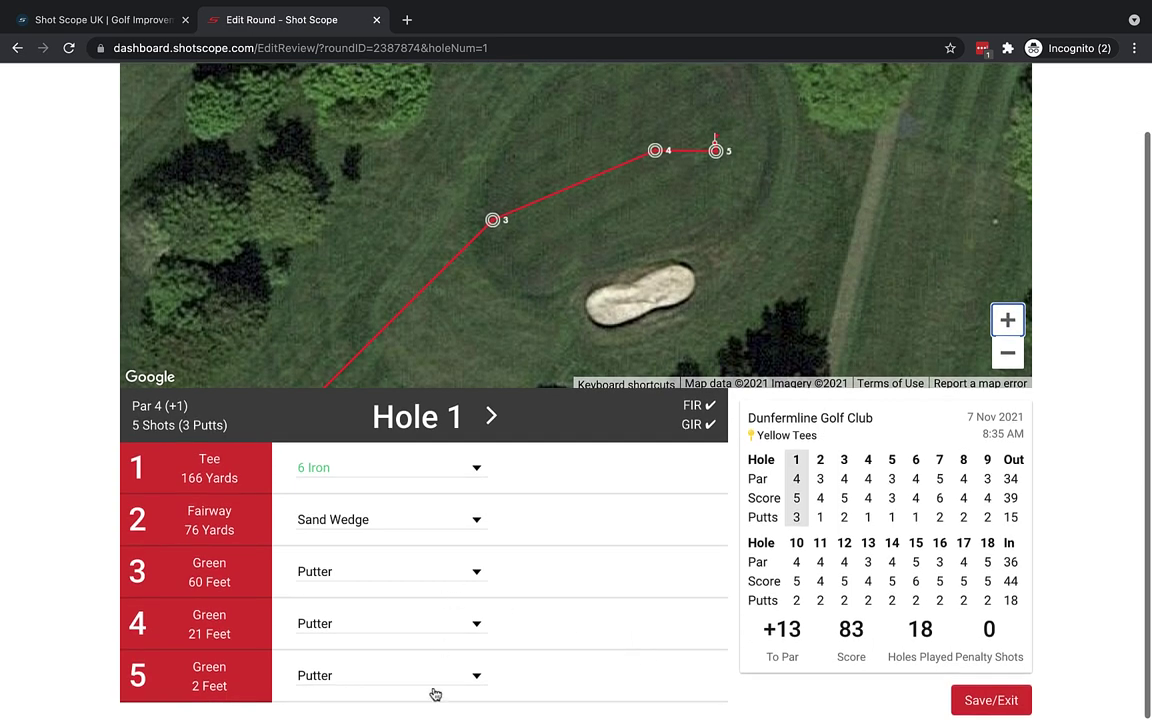
pyautogui.scroll(2, 568, 632)
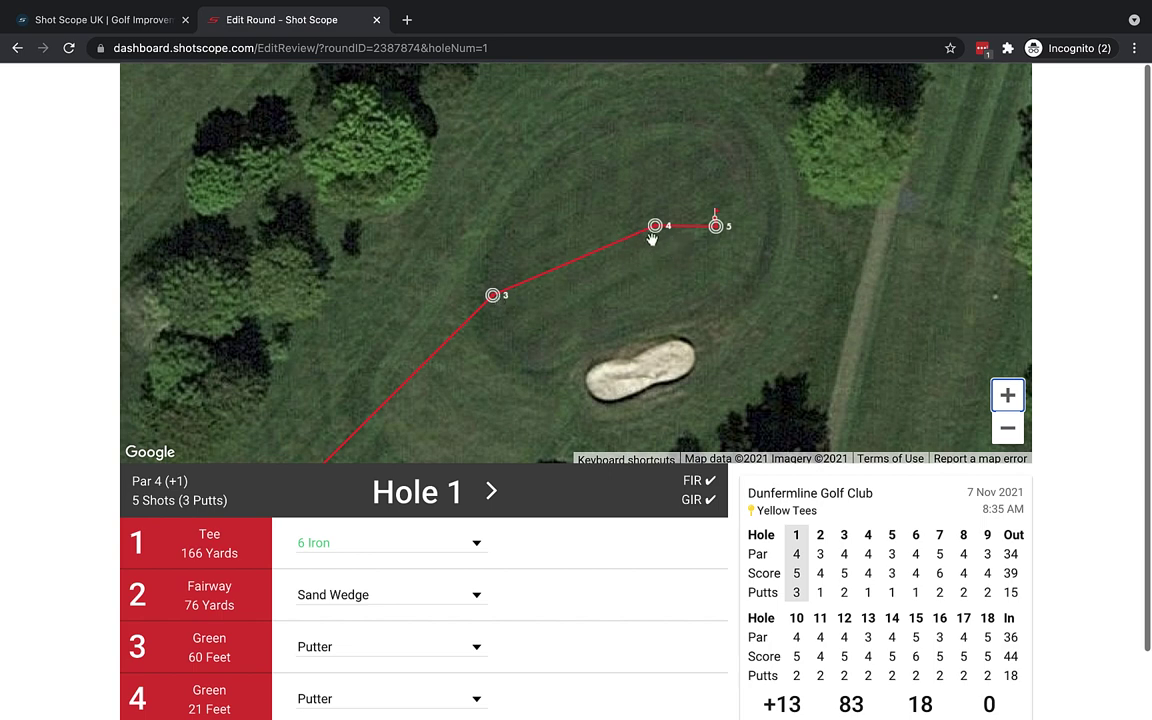
# Move the hole 1 pin farther up the green, about 12 feet from shot 5, and shift shot 5 towards it.
pyautogui.click(716, 224)
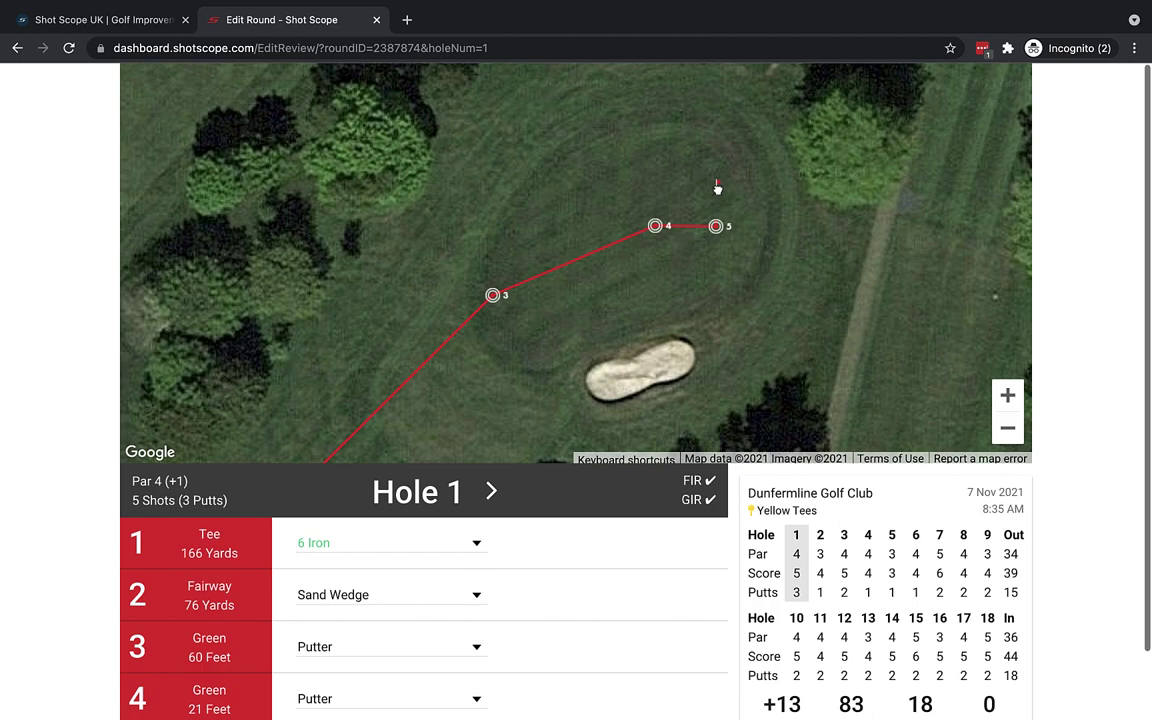
pyautogui.click(717, 189)
pyautogui.scroll(-1, 722, 248)
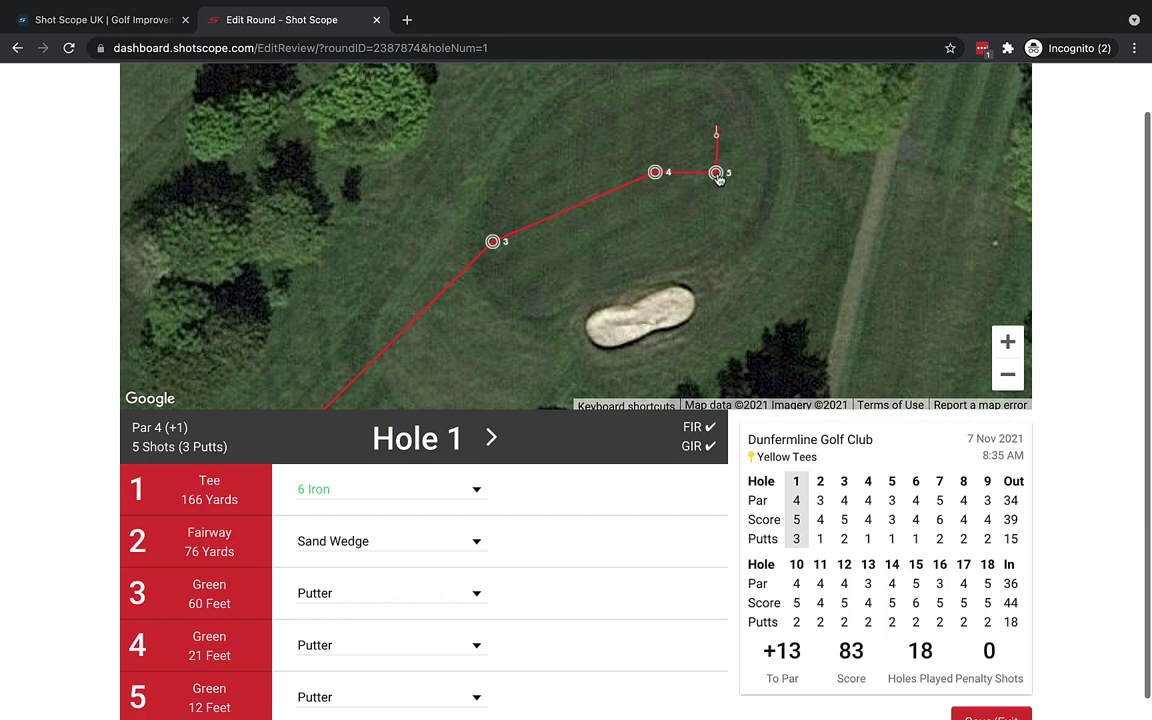
pyautogui.moveTo(718, 177); pyautogui.dragTo(716, 151)
# Go to hole 2 and examine where its tee shot starts on the map.
pyautogui.click(490, 439)
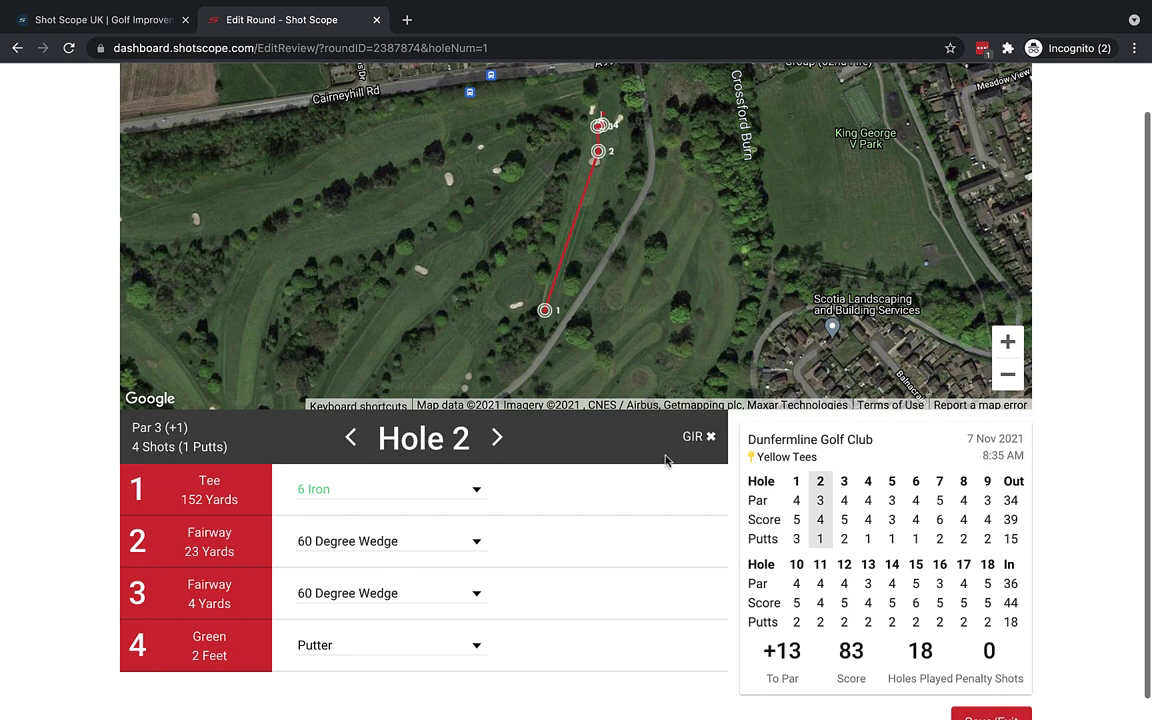
pyautogui.click(1008, 342)
pyautogui.click(1008, 342)
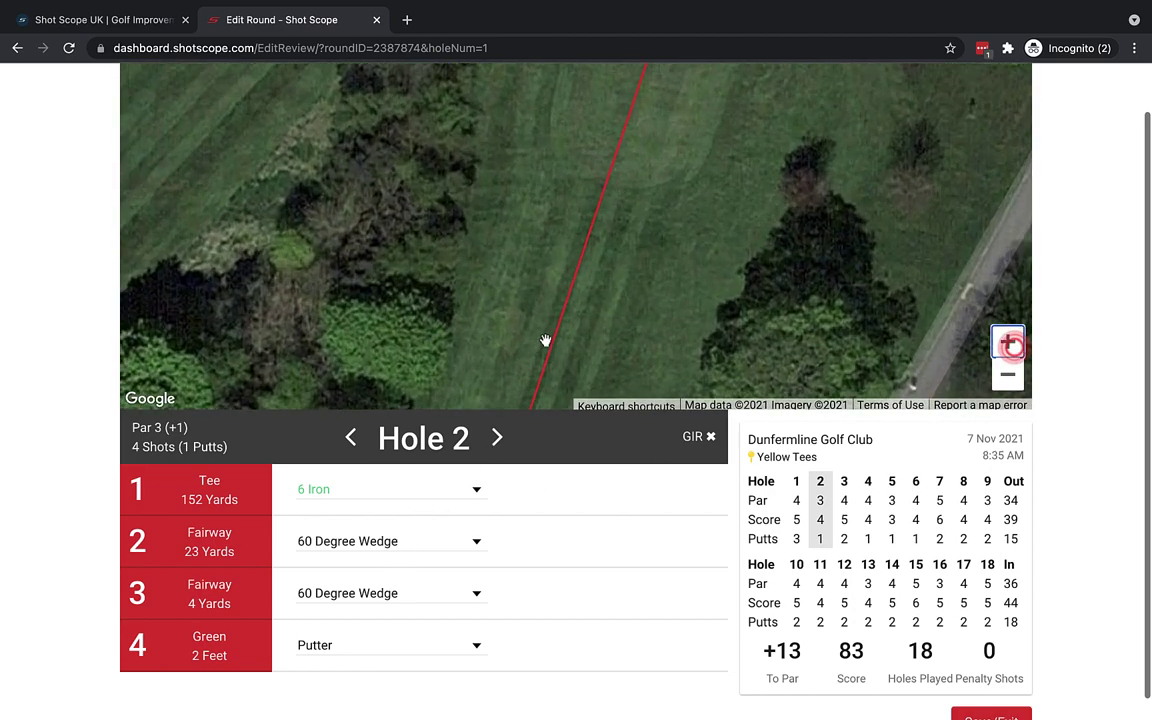
pyautogui.click(1008, 342)
pyautogui.moveTo(530, 323); pyautogui.dragTo(591, 152)
pyautogui.moveTo(562, 291)
pyautogui.mouseDown()
pyautogui.moveTo(576, 198)
pyautogui.moveTo(526, 130)
pyautogui.moveTo(563, 113)
pyautogui.moveTo(514, 288)
pyautogui.mouseUp()
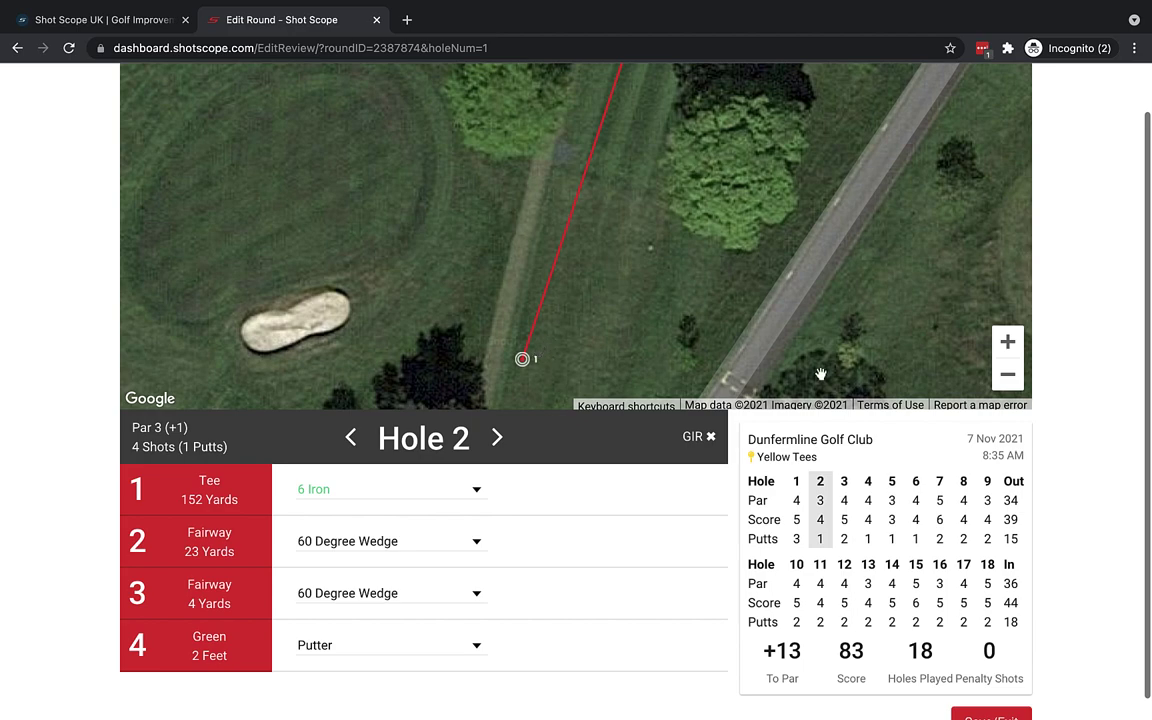
# Examine the hole 2 shots around the bunker and green, checking the positions of shots 2, 3 and 4.
pyautogui.press('-')
pyautogui.moveTo(842, 265); pyautogui.dragTo(653, 337)
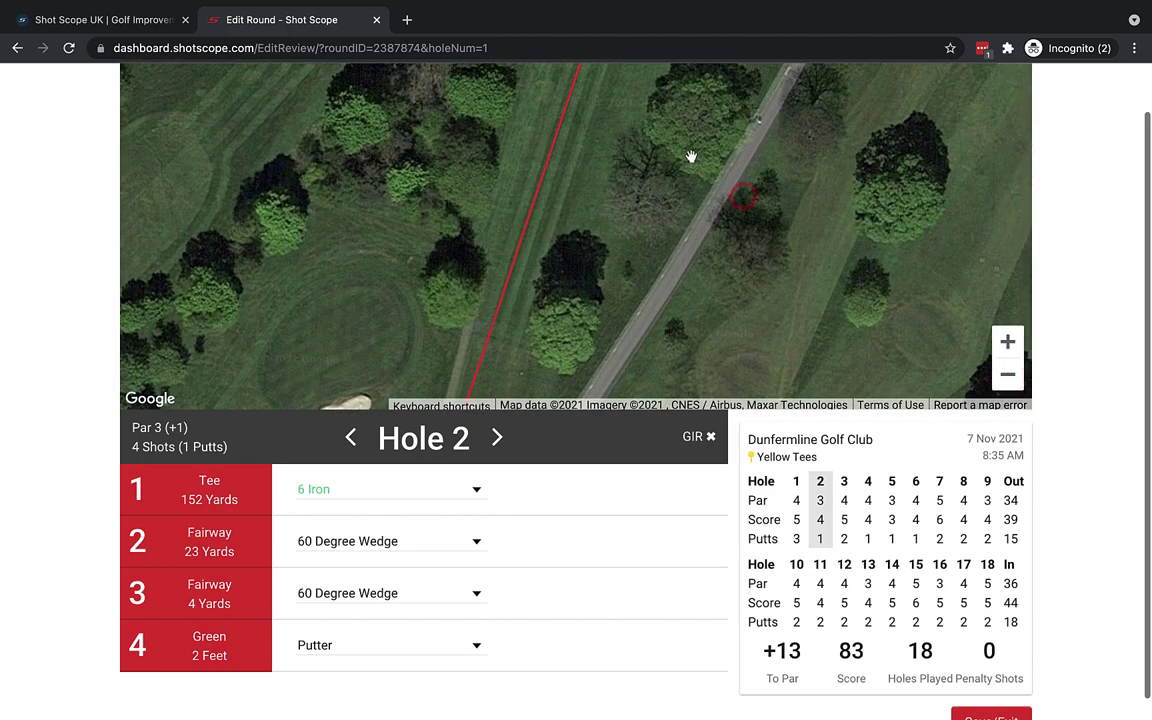
pyautogui.moveTo(689, 154)
pyautogui.mouseDown()
pyautogui.moveTo(612, 342)
pyautogui.moveTo(574, 367)
pyautogui.mouseUp()
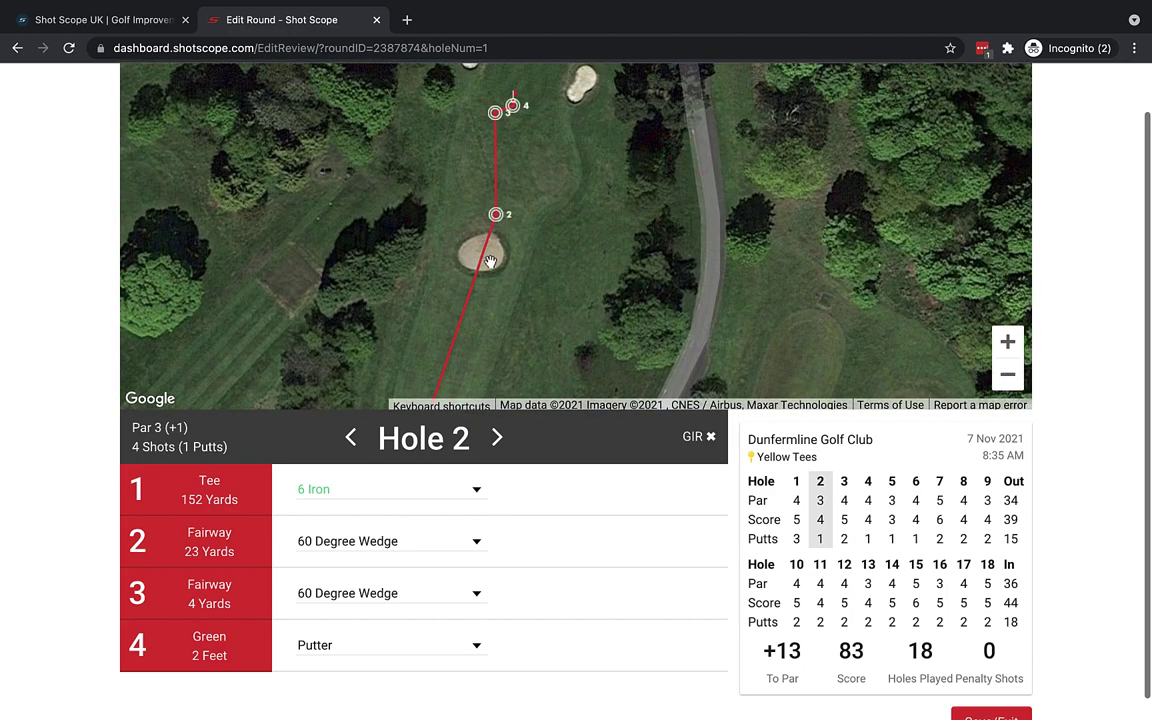
pyautogui.click(1008, 342)
pyautogui.click(1008, 342)
pyautogui.moveTo(483, 319); pyautogui.dragTo(584, 250)
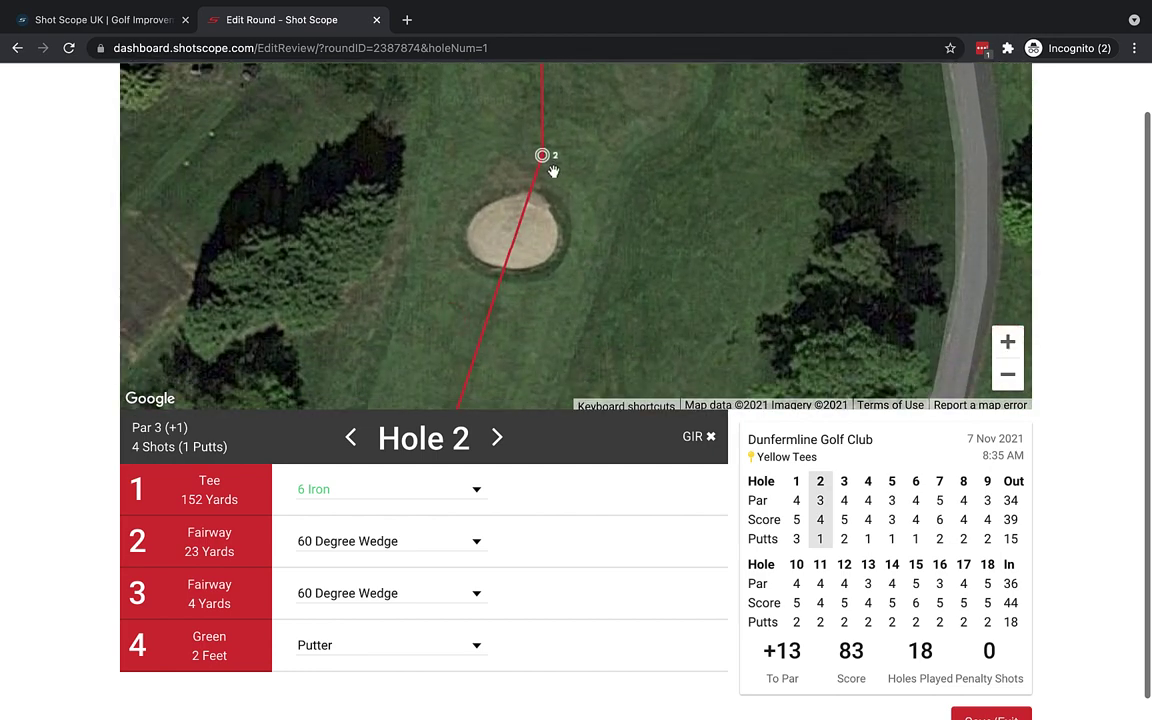
pyautogui.moveTo(550, 157); pyautogui.dragTo(568, 209)
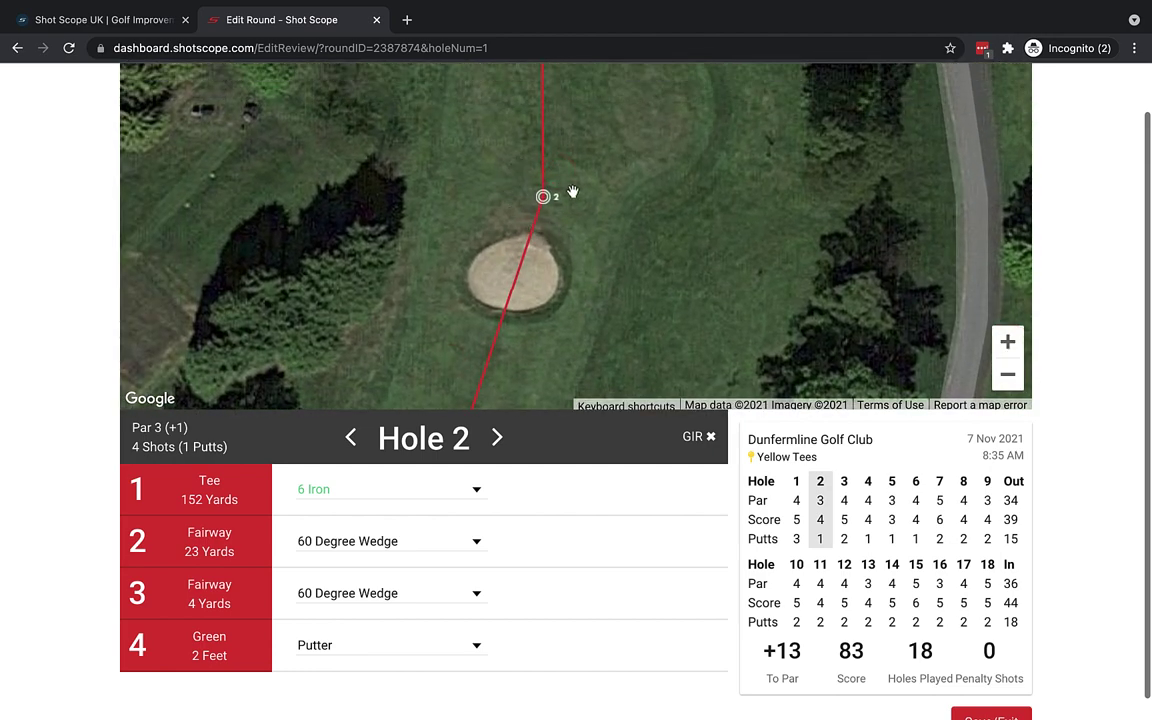
pyautogui.moveTo(576, 198); pyautogui.dragTo(571, 334)
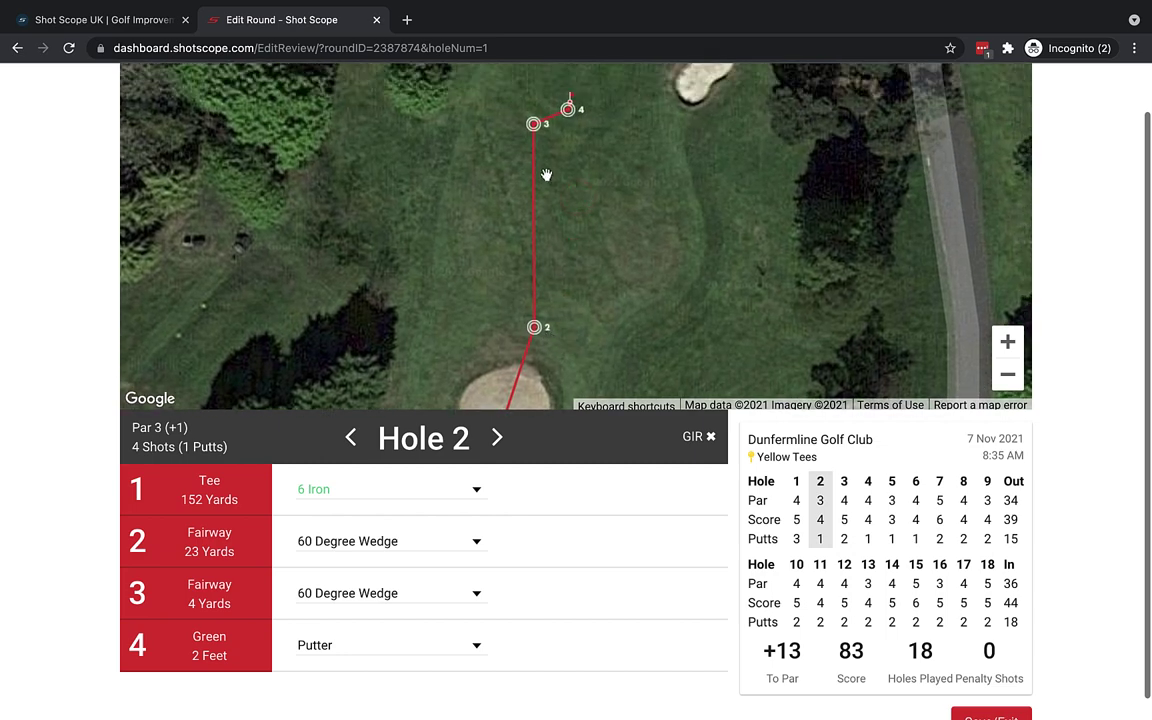
pyautogui.moveTo(545, 149); pyautogui.dragTo(551, 219)
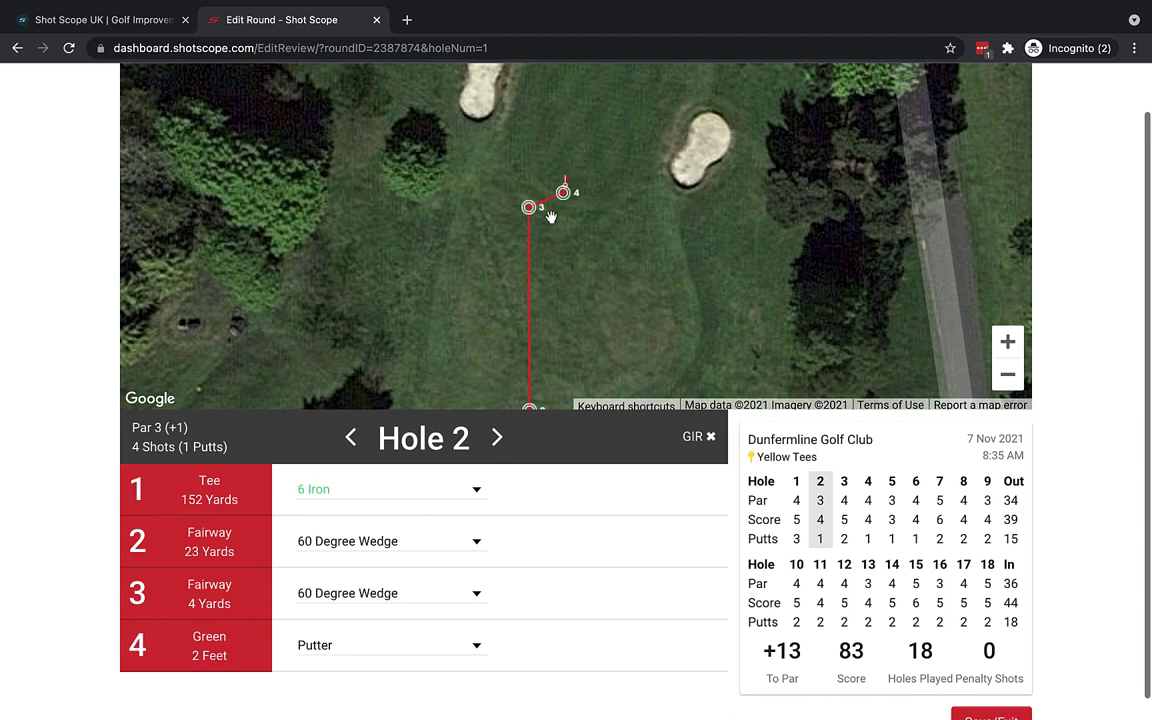
pyautogui.click(1013, 343)
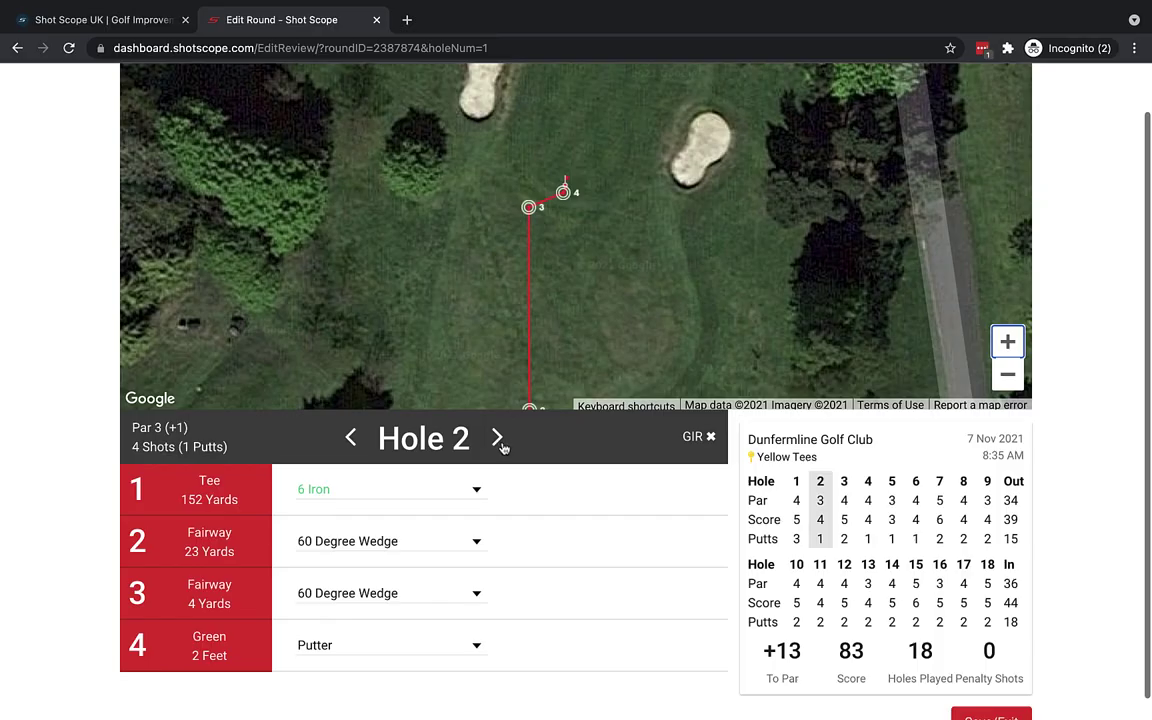
# Go to hole 3 and examine the tee shot and the route towards the green on the map.
pyautogui.click(501, 443)
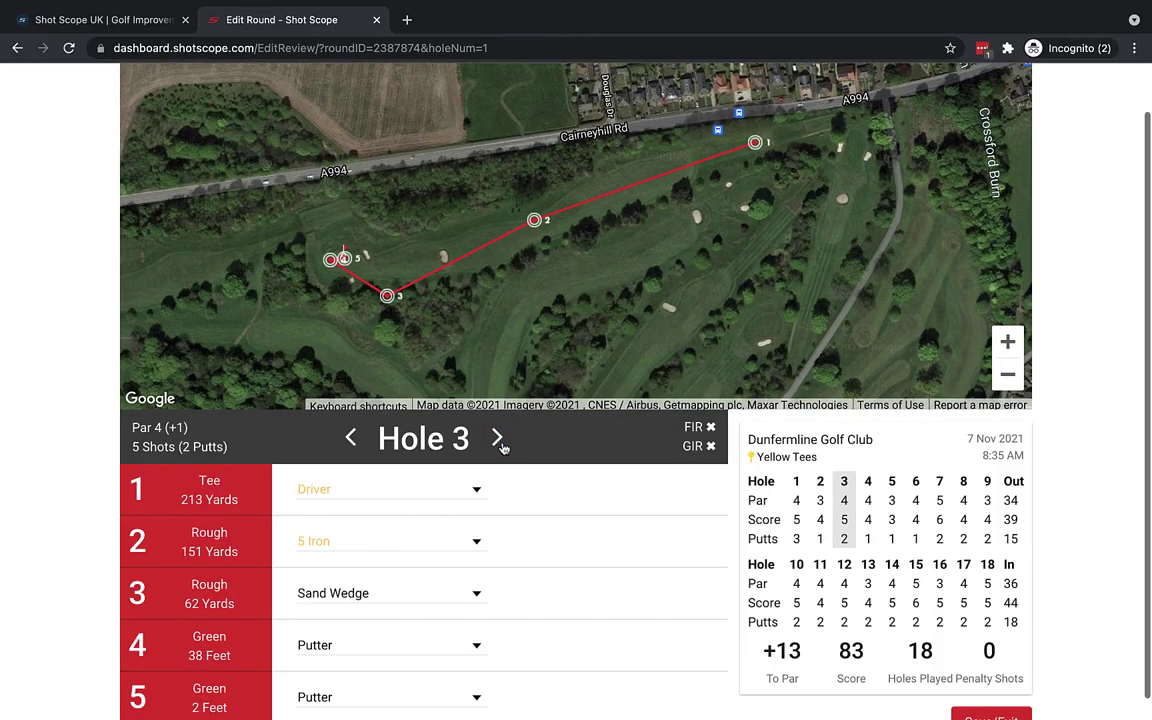
pyautogui.click(1008, 343)
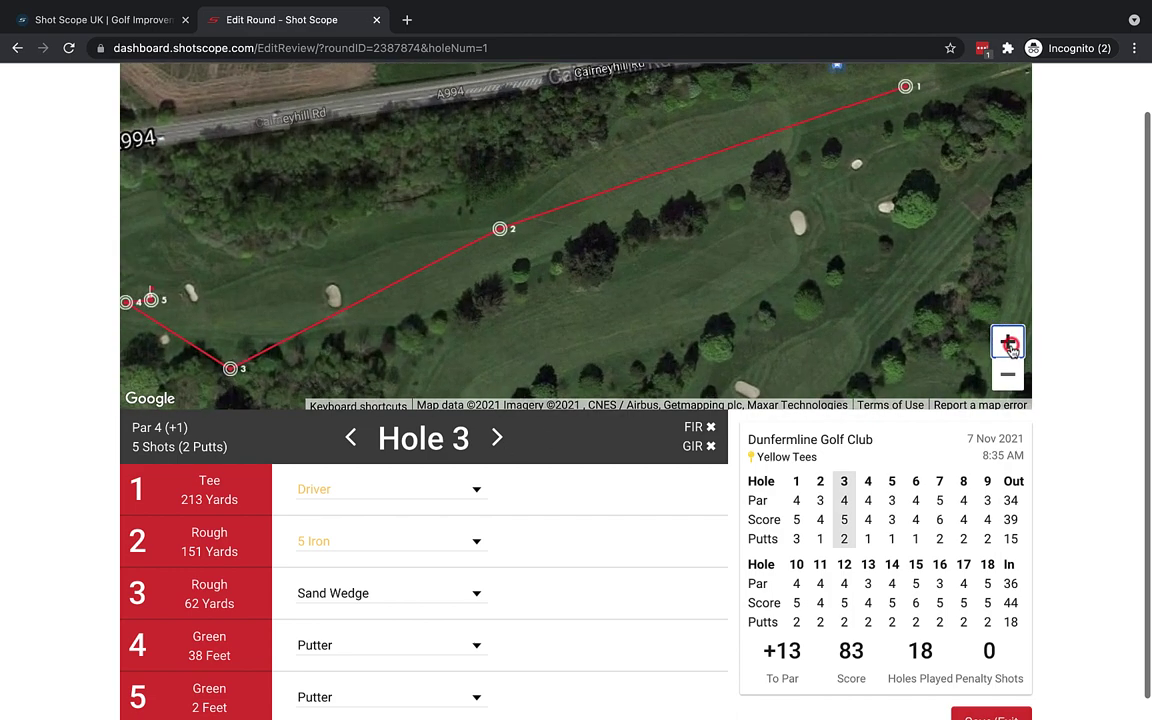
pyautogui.moveTo(911, 114); pyautogui.dragTo(816, 170)
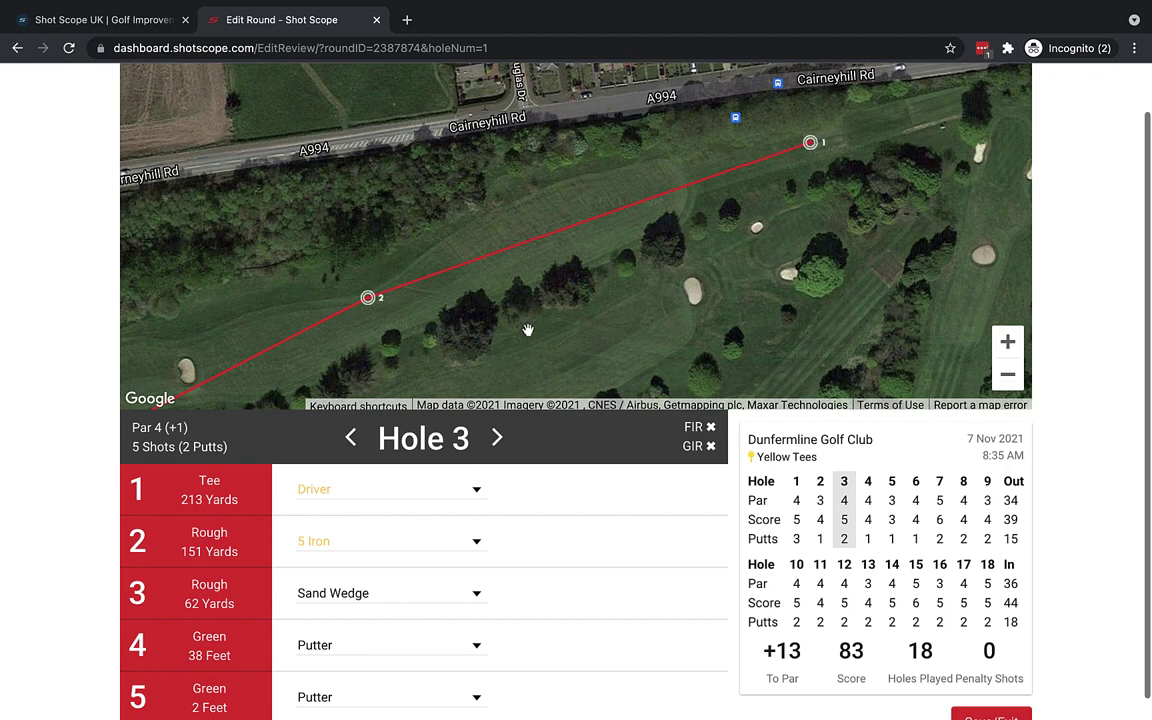
pyautogui.moveTo(528, 330); pyautogui.dragTo(720, 250)
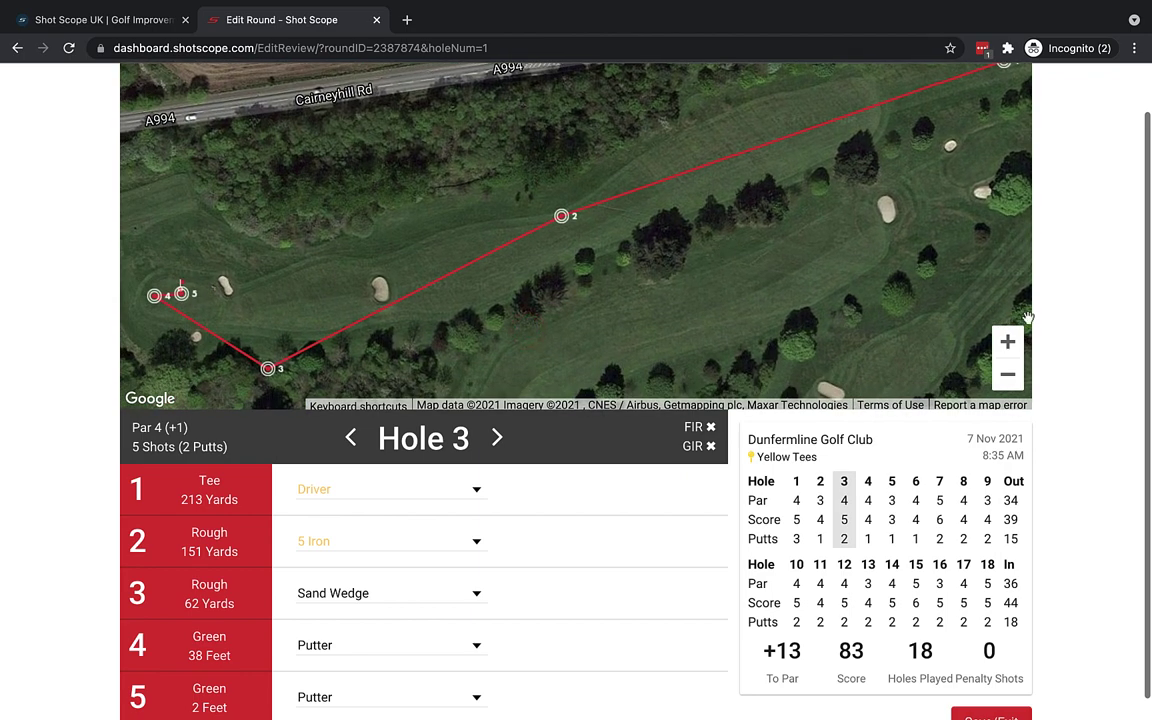
# Examine the hole 3 shots from shot 2 to the green, checking where shot 3 lies among the trees.
pyautogui.click(1008, 341)
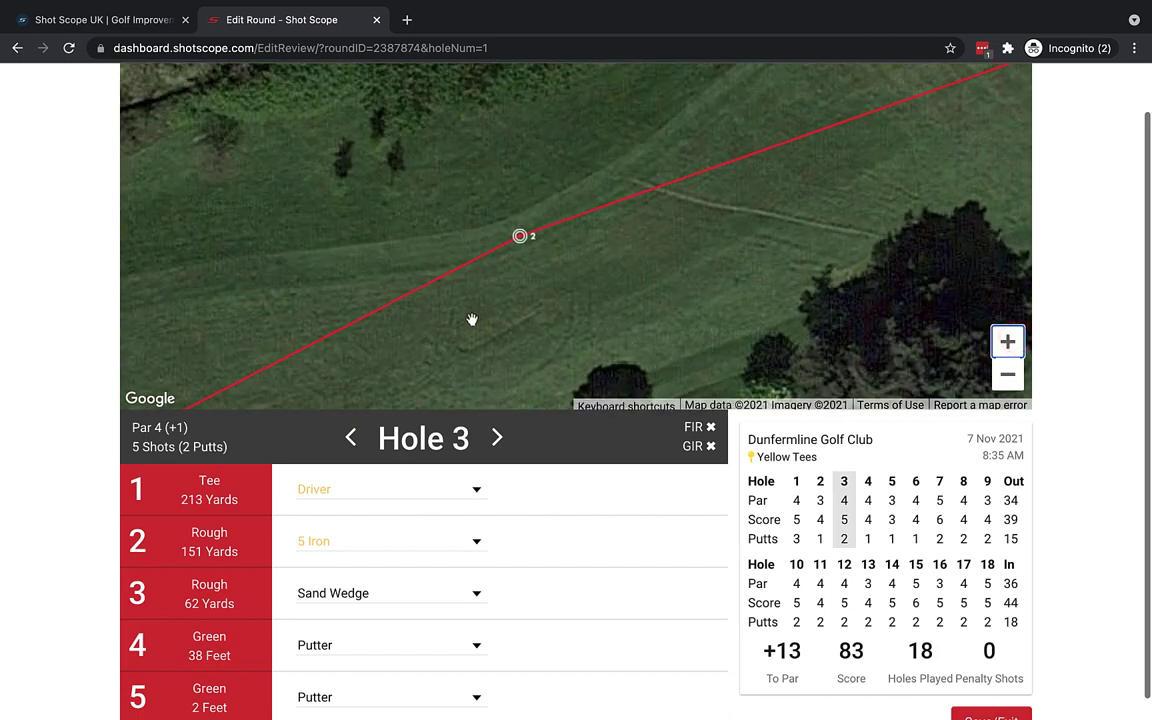
pyautogui.moveTo(470, 319); pyautogui.dragTo(535, 319)
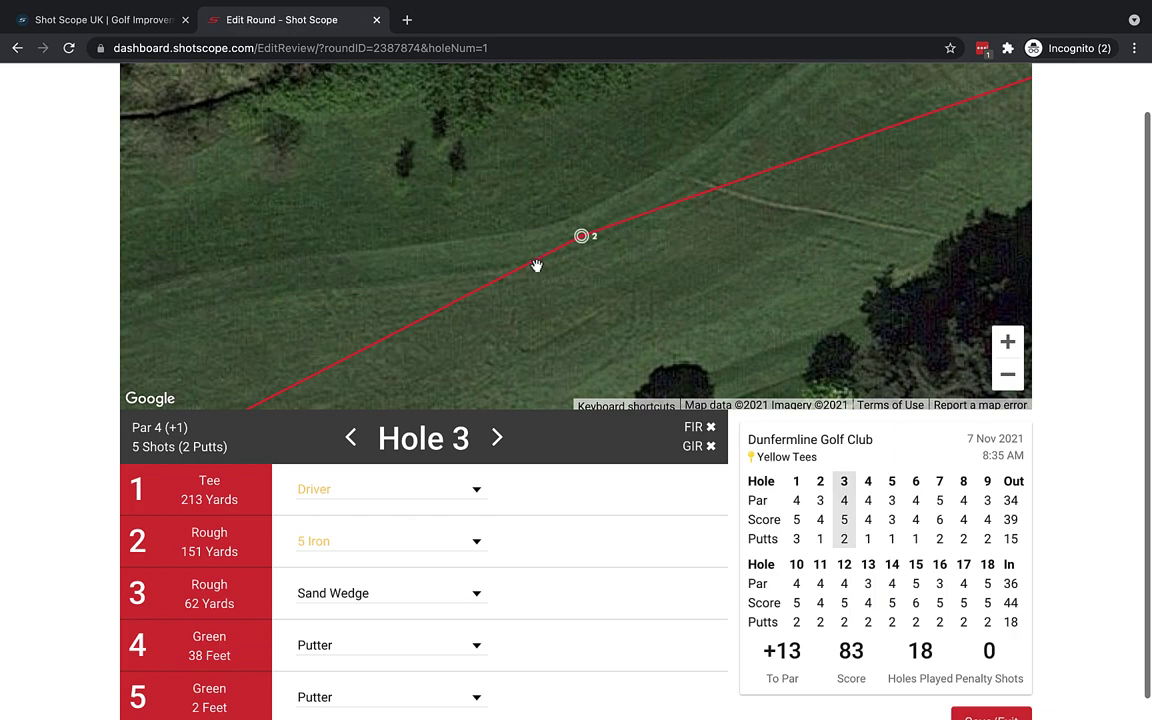
pyautogui.moveTo(548, 337); pyautogui.dragTo(643, 249)
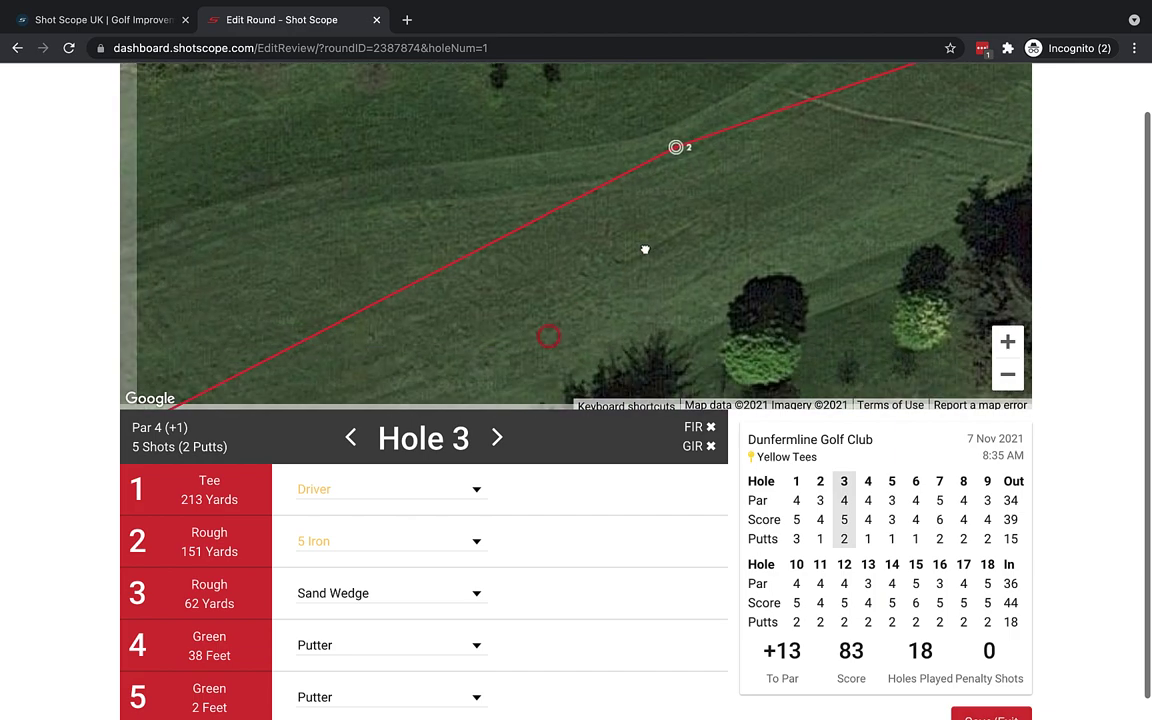
pyautogui.moveTo(383, 357); pyautogui.dragTo(805, 118)
pyautogui.moveTo(362, 324); pyautogui.dragTo(740, 118)
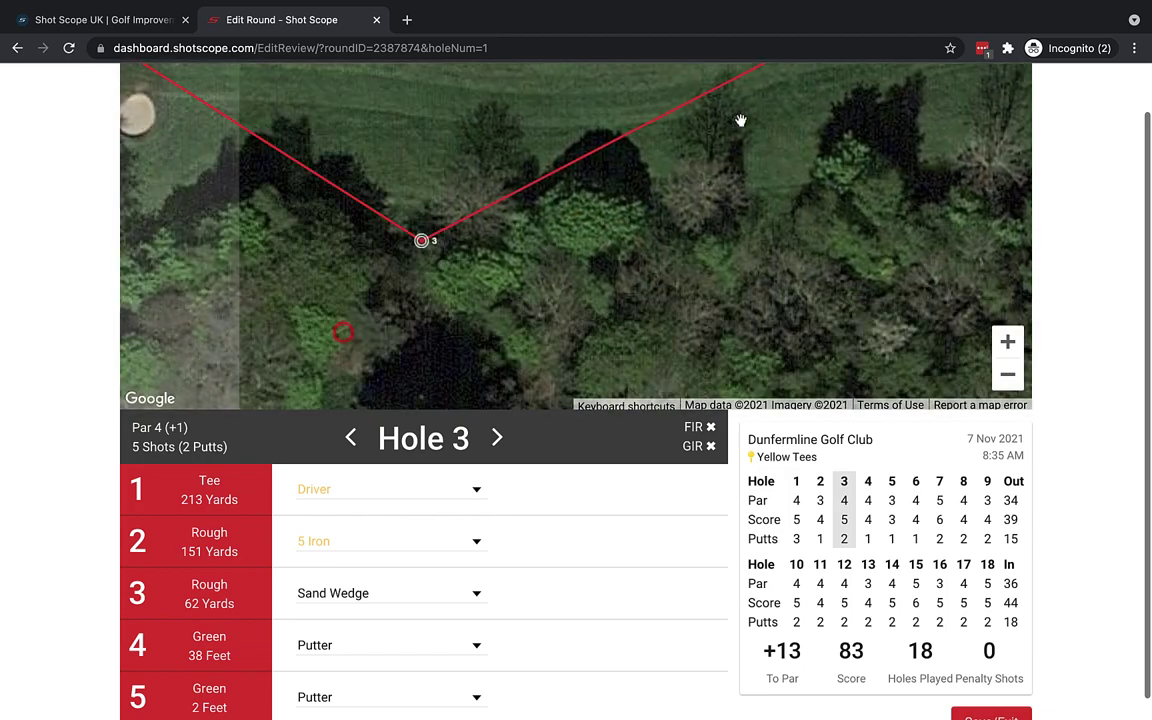
pyautogui.moveTo(437, 309); pyautogui.dragTo(576, 309)
pyautogui.scroll(-1, 554, 531)
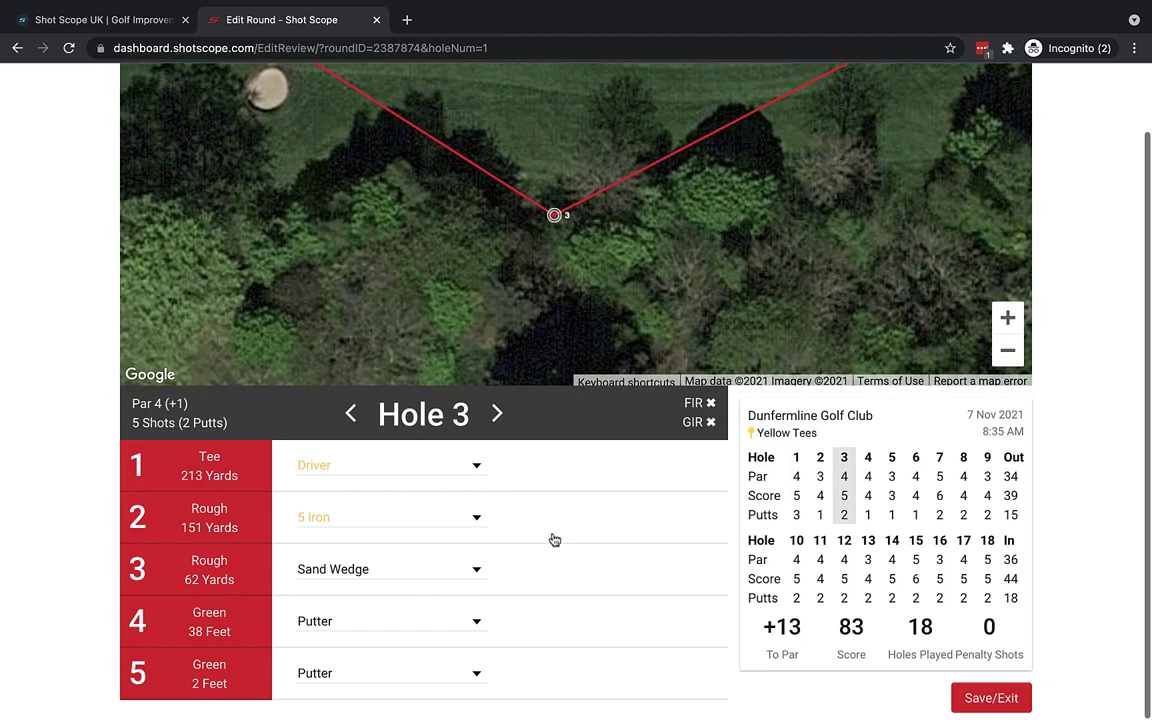
pyautogui.click(1007, 352)
pyautogui.moveTo(747, 297); pyautogui.dragTo(758, 362)
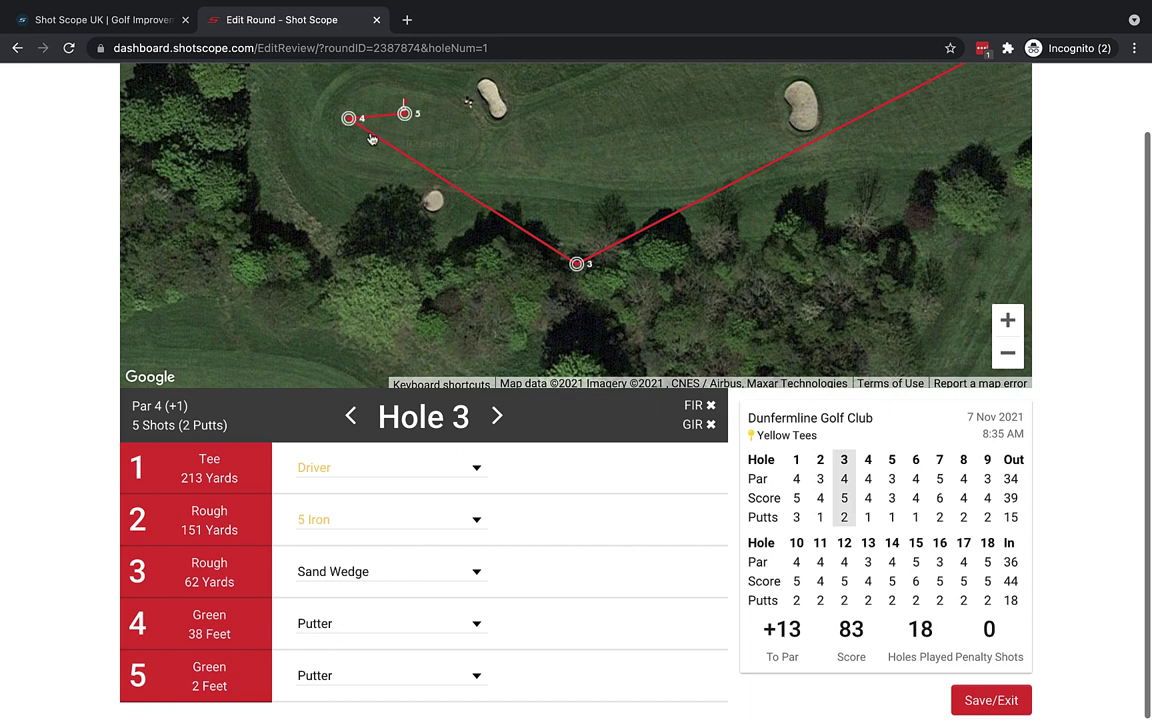
# Add a new shot after shot 3 on hole 3 and move its marker to the tree edge just beside shot 3.
pyautogui.click(585, 570)
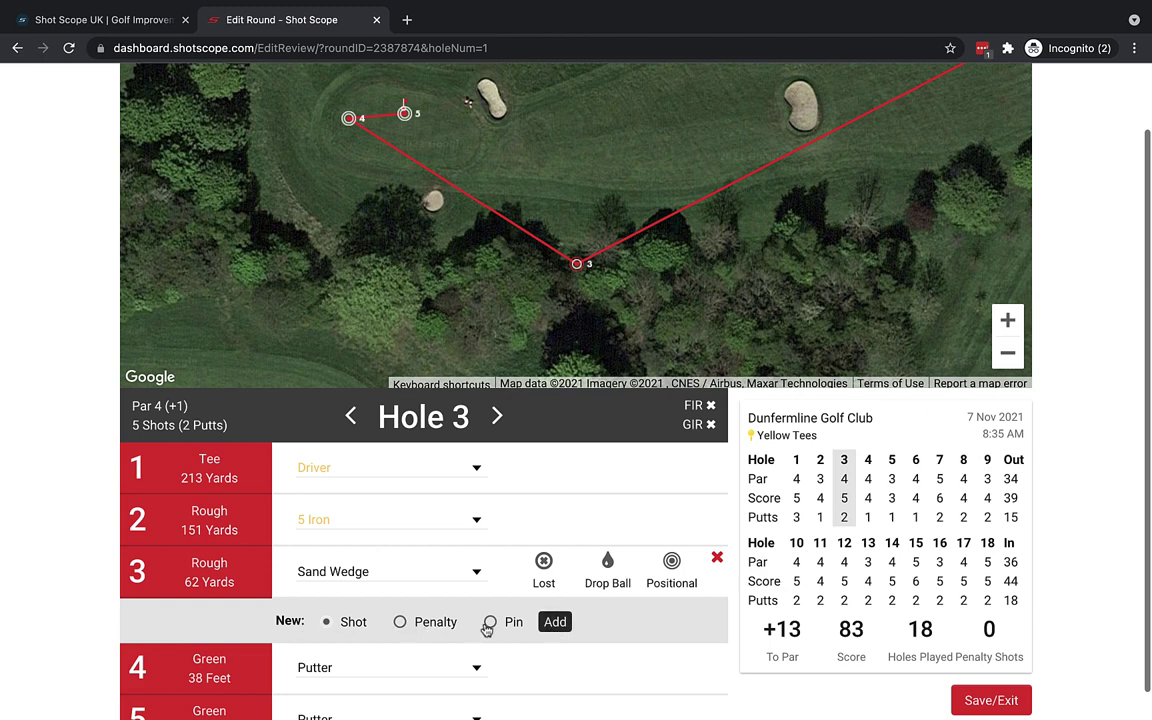
pyautogui.click(556, 622)
pyautogui.scroll(-1, 563, 622)
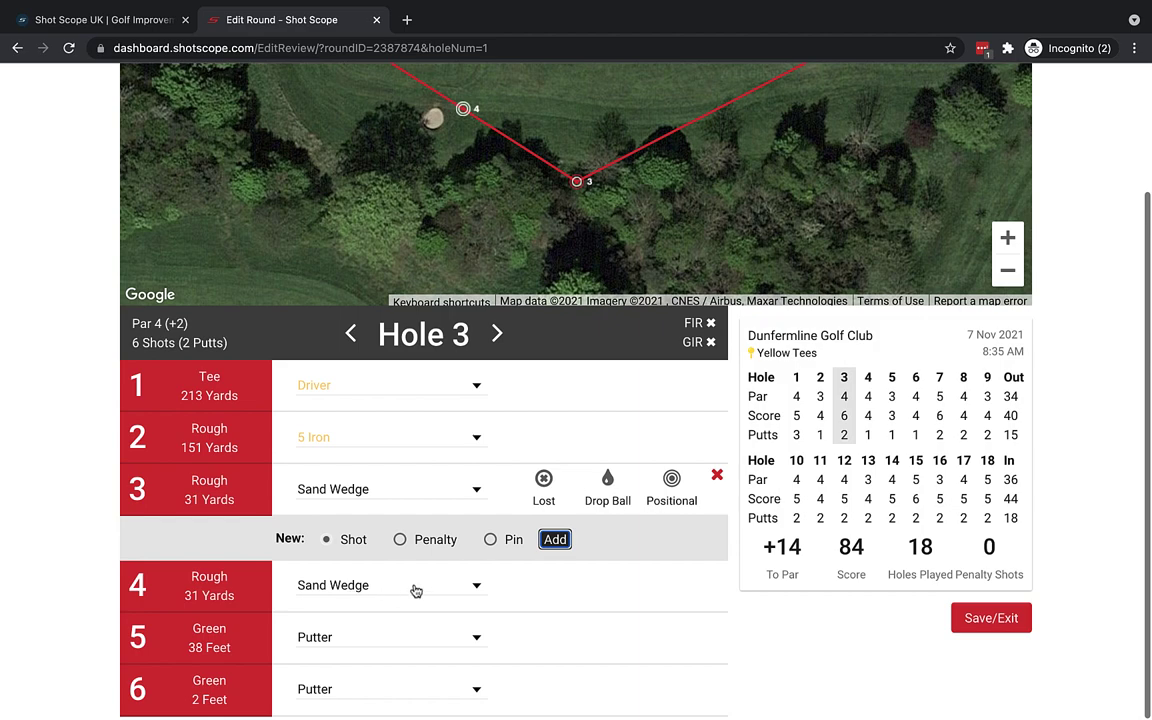
pyautogui.scroll(1, 571, 260)
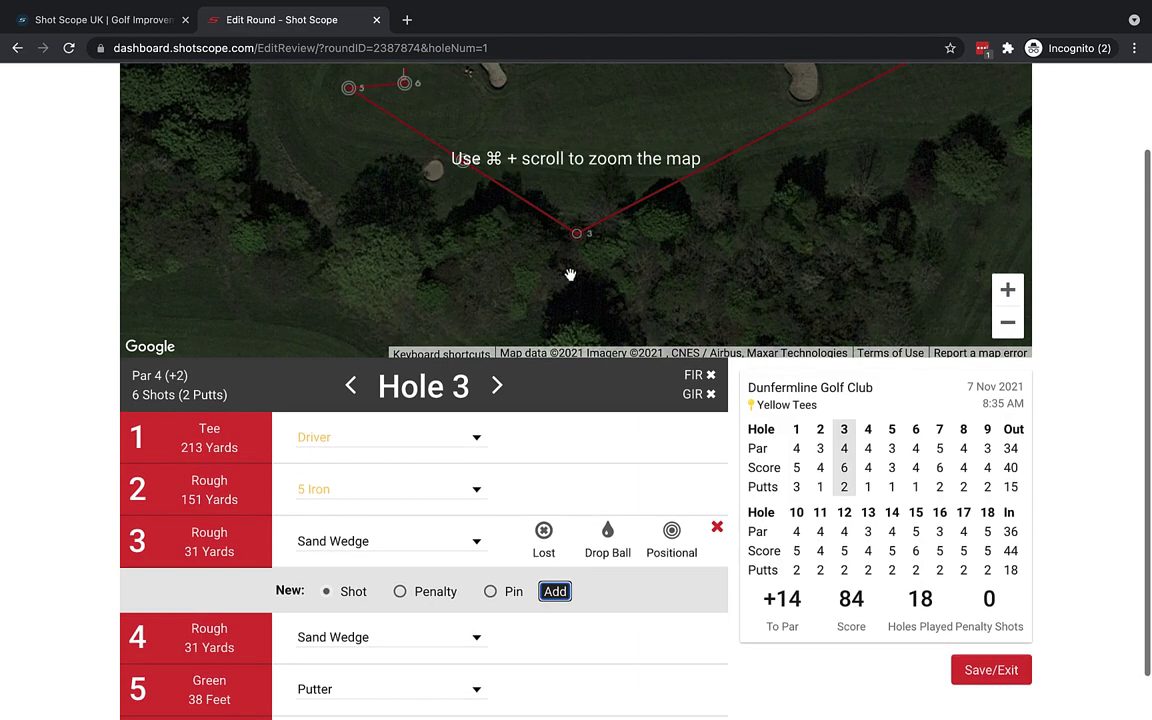
pyautogui.moveTo(761, 195)
pyautogui.mouseDown()
pyautogui.moveTo(771, 281)
pyautogui.moveTo(742, 250)
pyautogui.mouseUp()
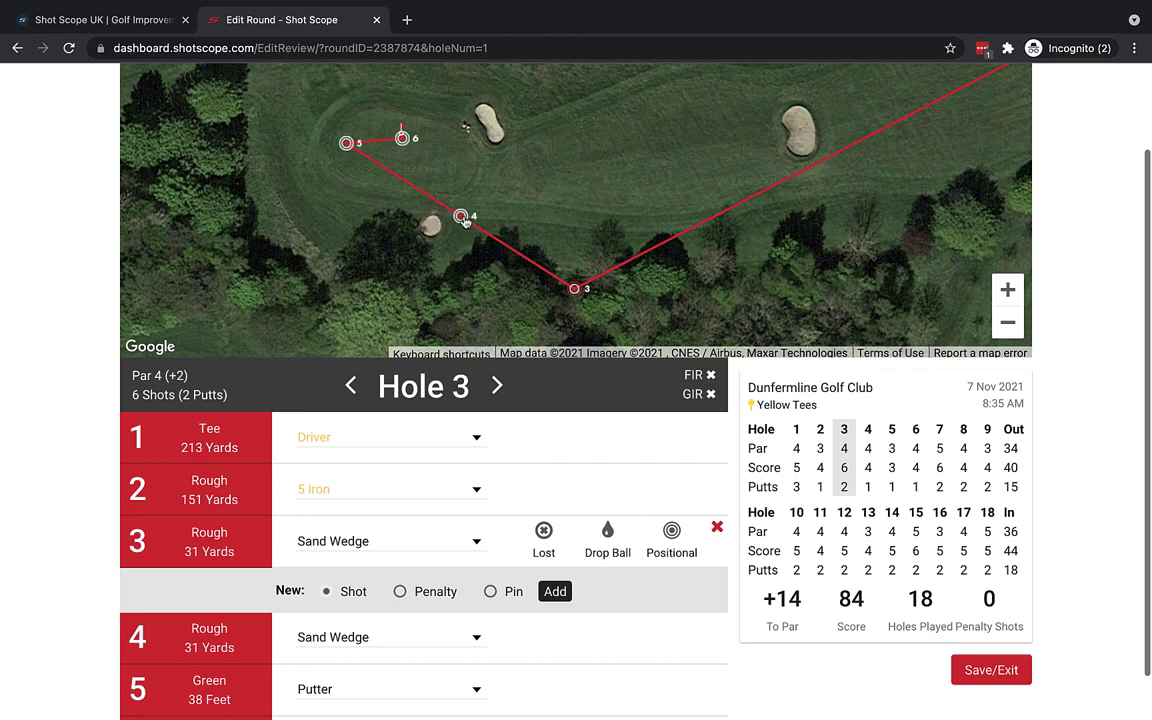
pyautogui.moveTo(462, 219); pyautogui.dragTo(573, 263)
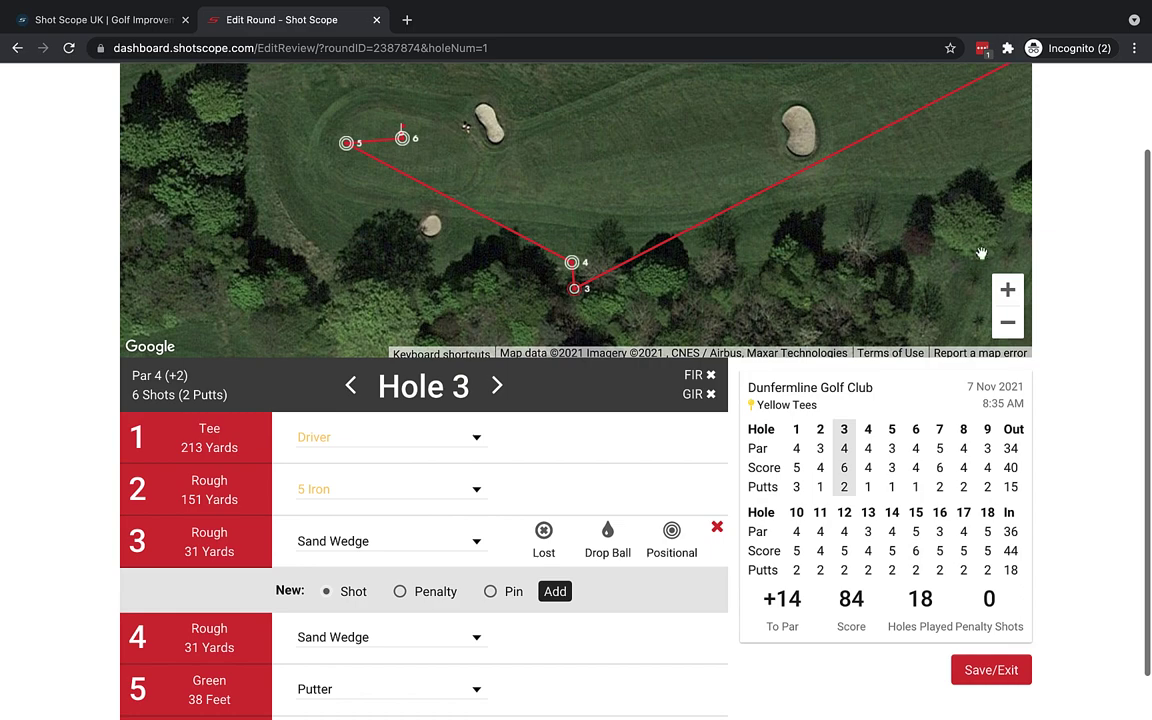
# Examine the hole 3 green and putt positions, and check the entries for shots 3 and 4 in the shot list.
pyautogui.click(1007, 289)
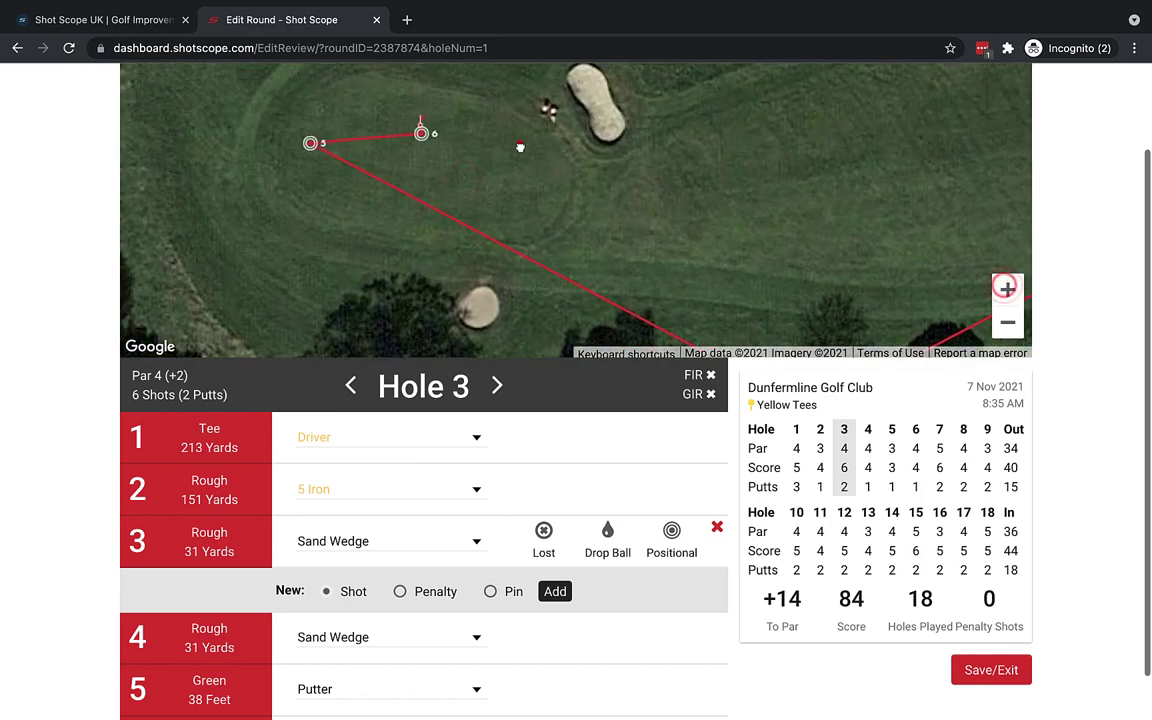
pyautogui.moveTo(523, 146); pyautogui.dragTo(560, 185)
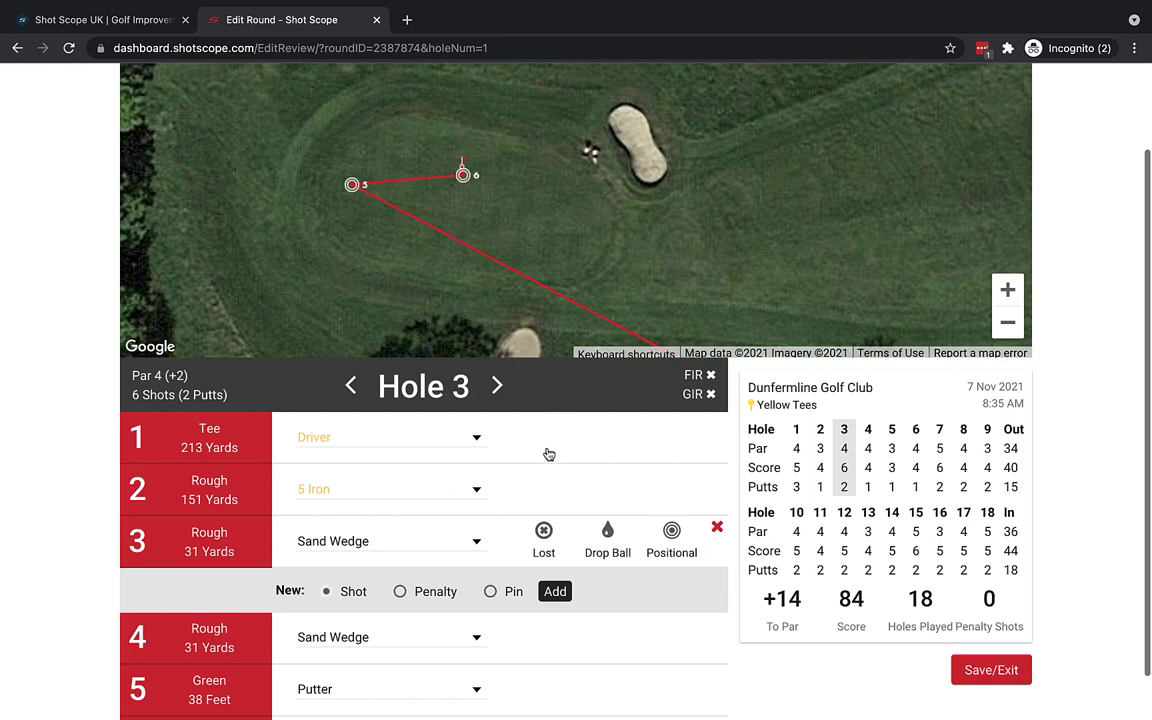
pyautogui.scroll(-1, 674, 506)
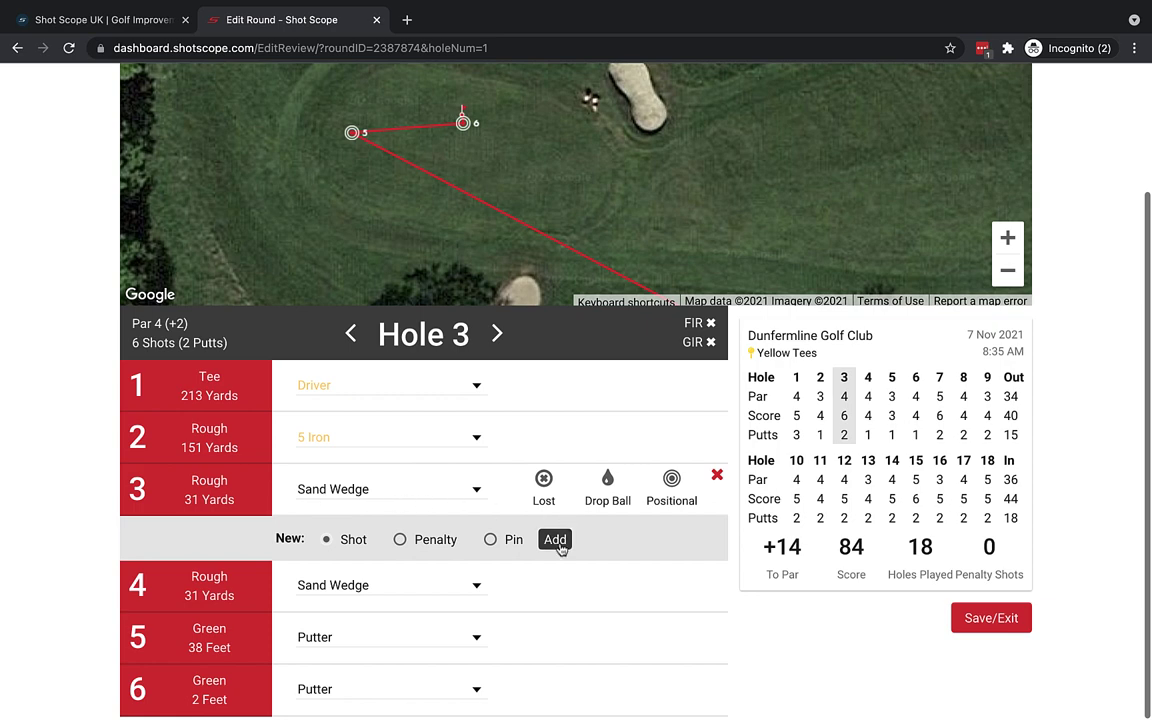
pyautogui.moveTo(510, 480)
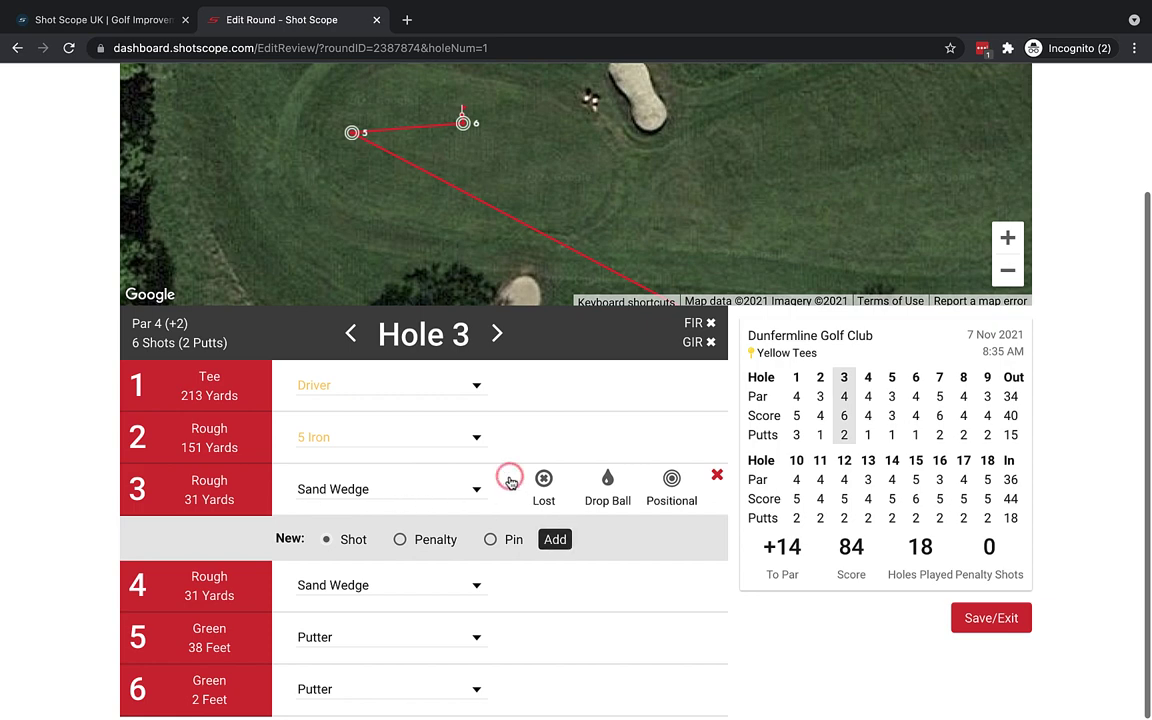
pyautogui.click(520, 595)
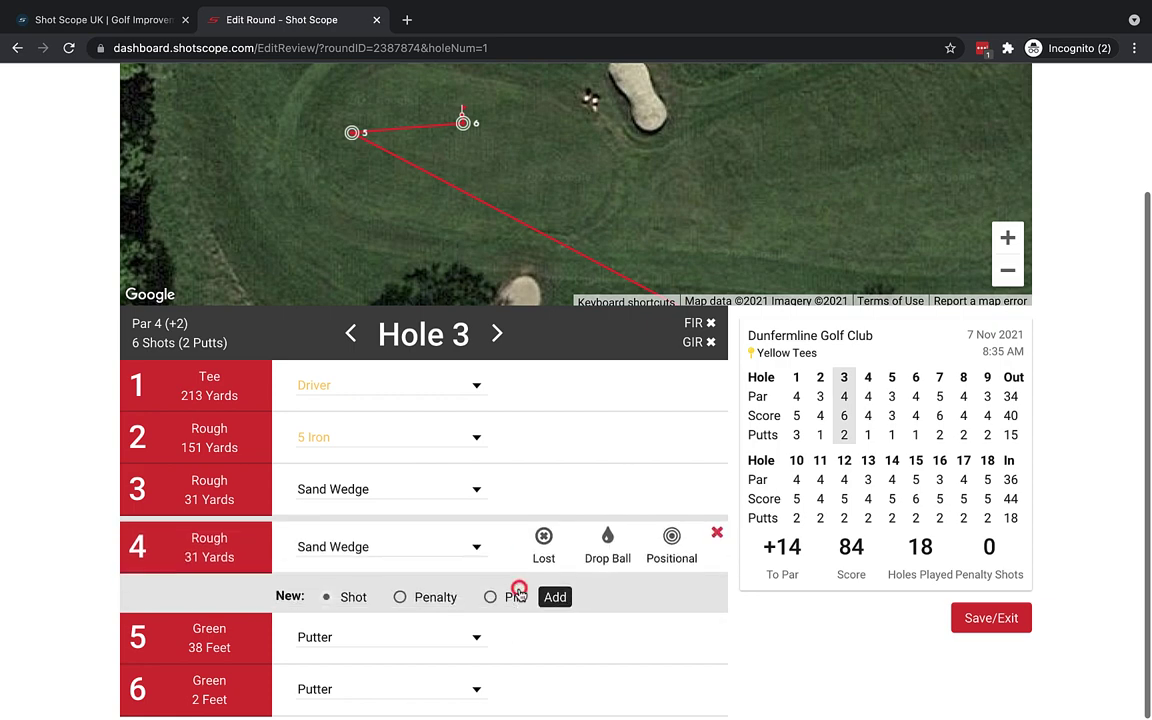
pyautogui.click(511, 490)
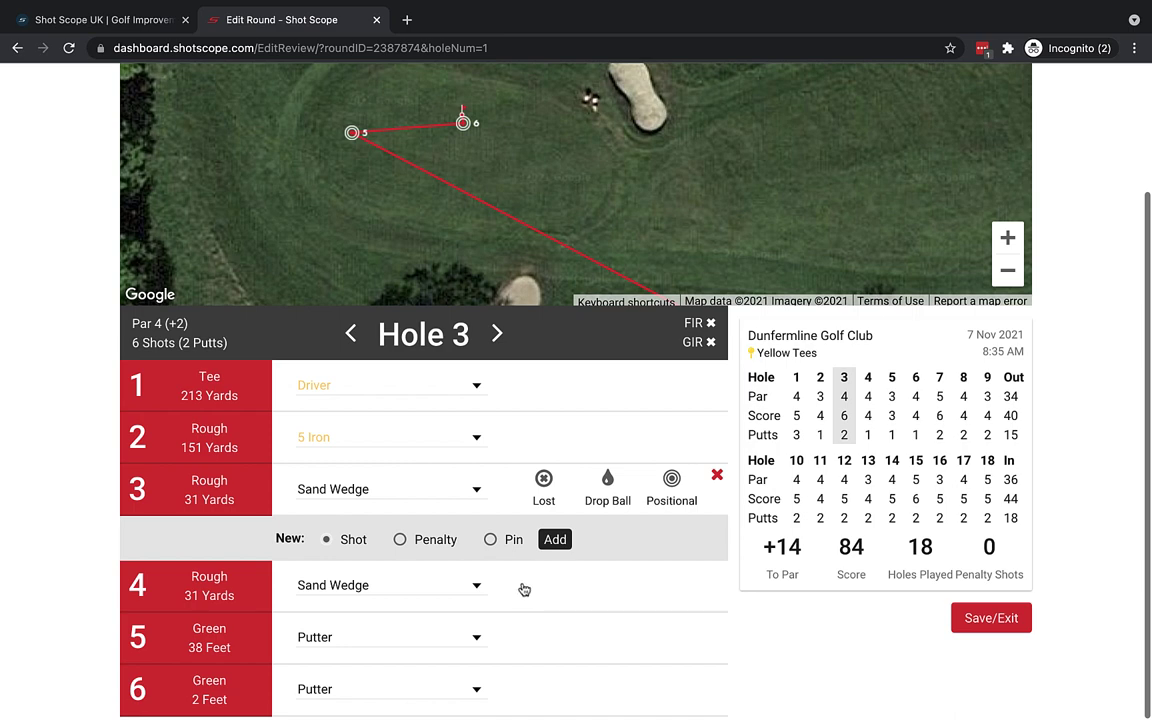
# Examine the club choices for shot 4 on hole 3, comparing the black, yellow and green entries.
pyautogui.click(477, 587)
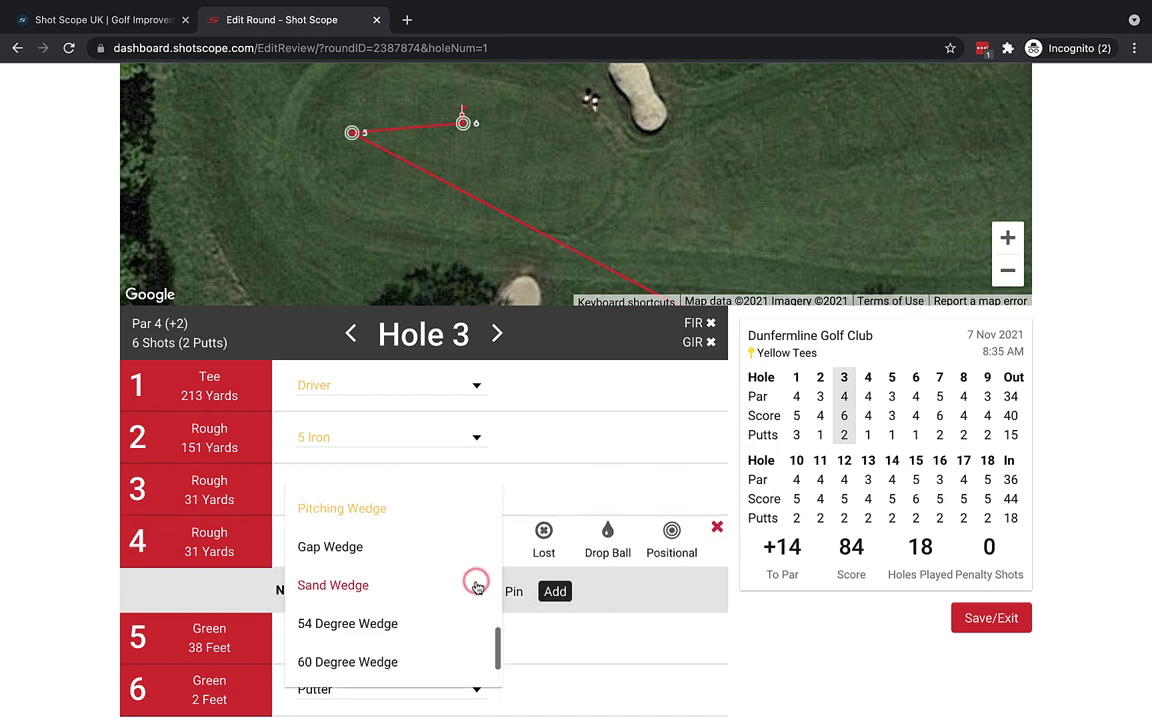
pyautogui.scroll(4, 477, 587)
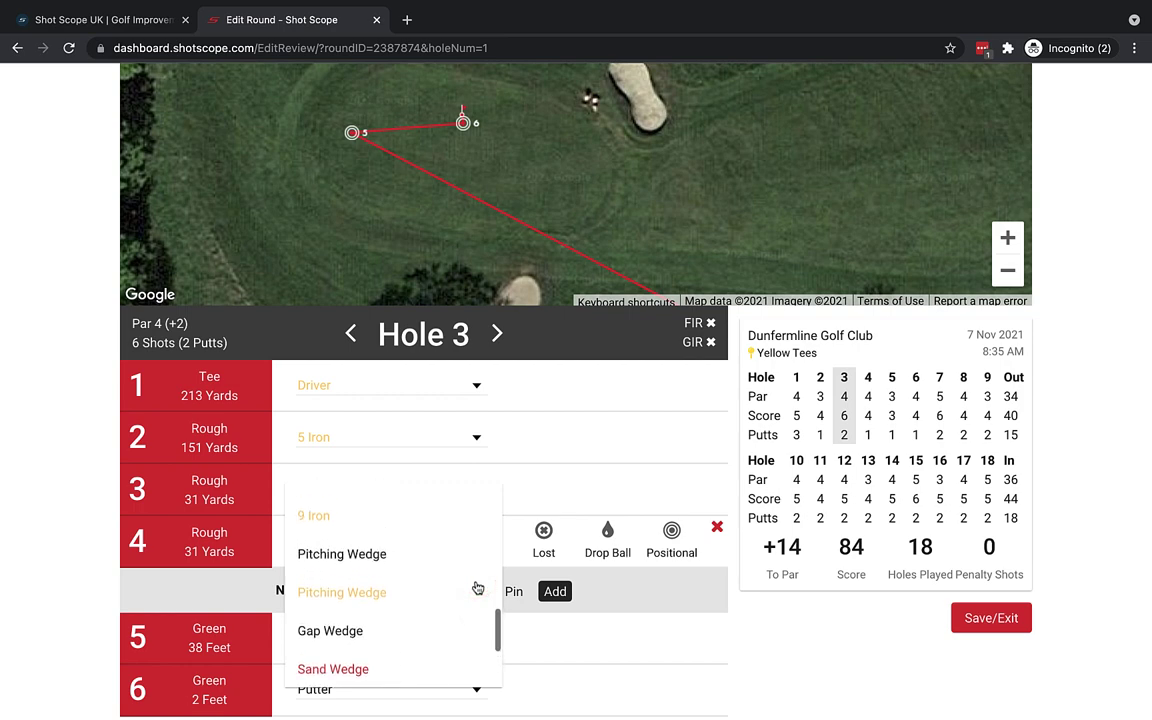
pyautogui.scroll(5, 477, 587)
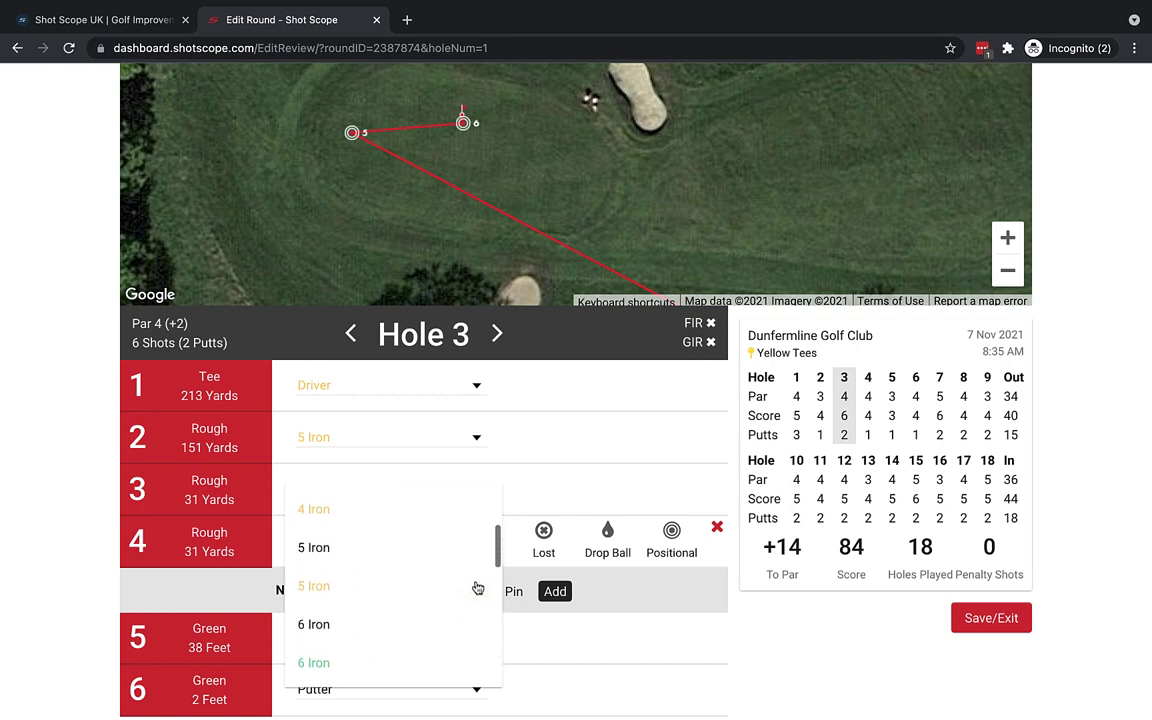
pyautogui.scroll(-3, 477, 587)
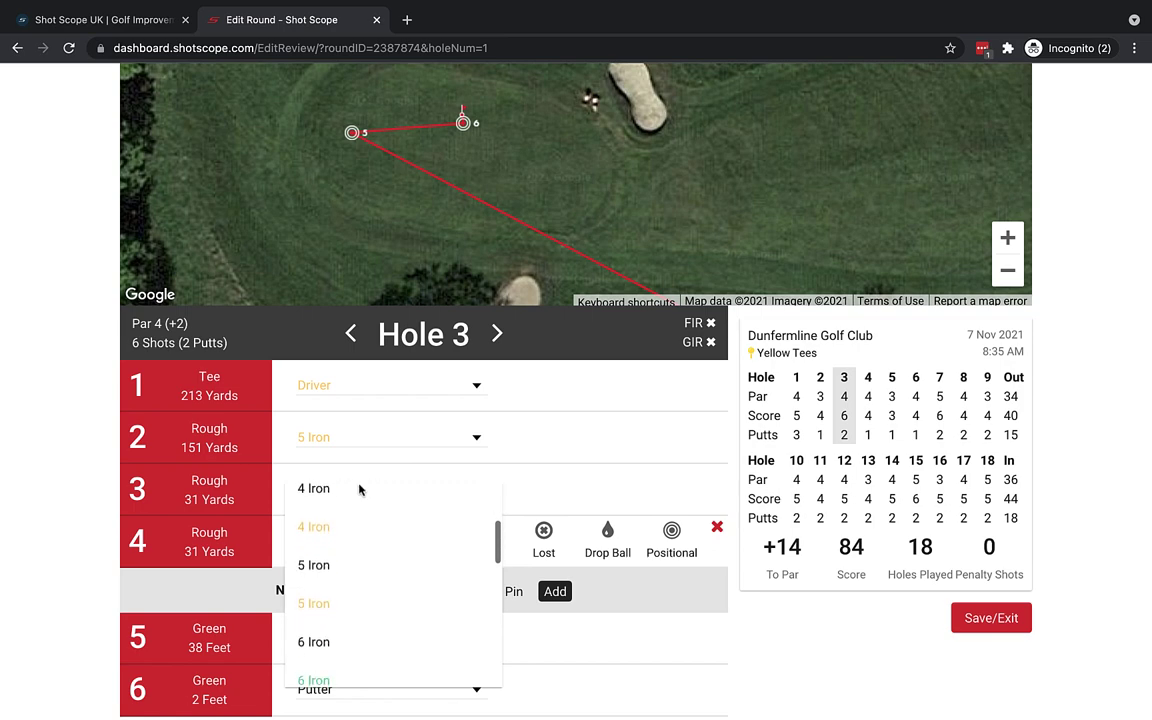
pyautogui.scroll(-1, 318, 581)
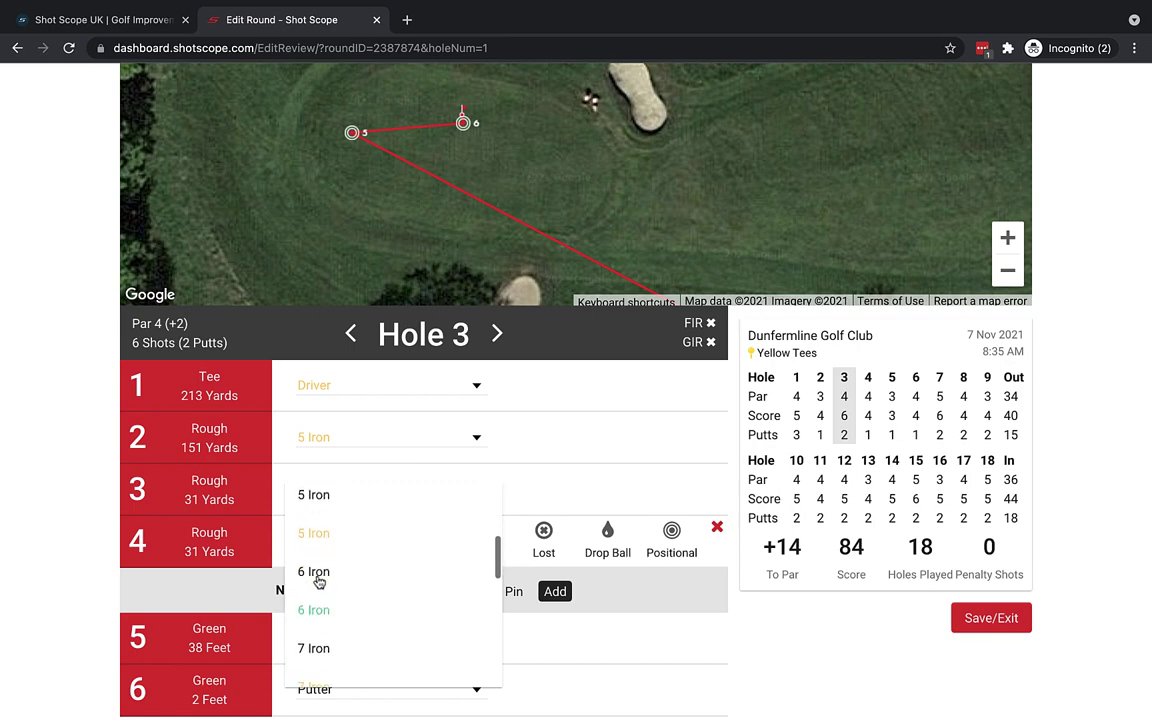
pyautogui.scroll(-1, 317, 620)
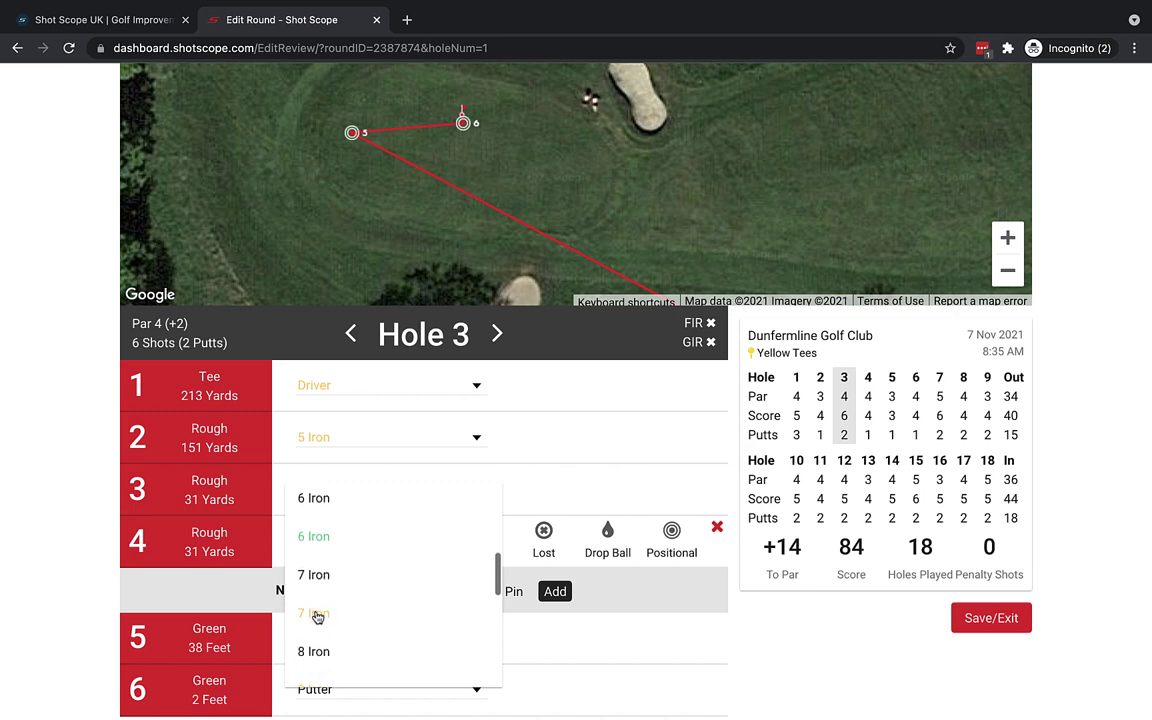
pyautogui.scroll(-1, 320, 650)
pyautogui.scroll(-1, 322, 652)
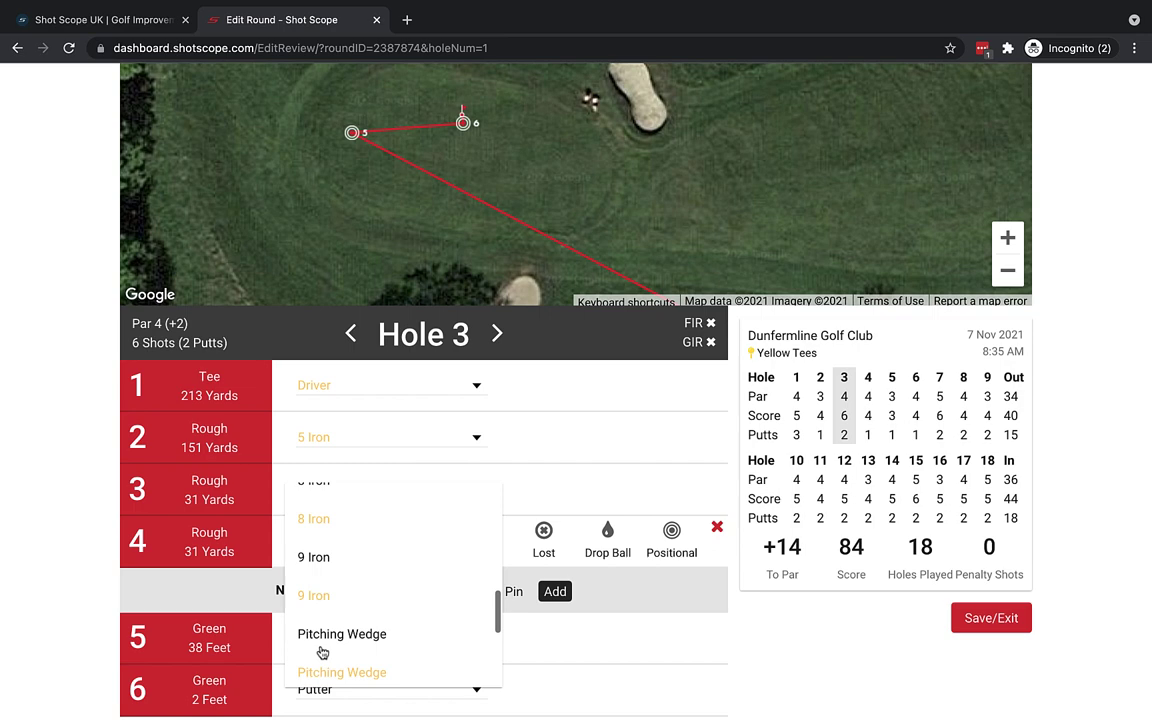
pyautogui.scroll(-1, 313, 597)
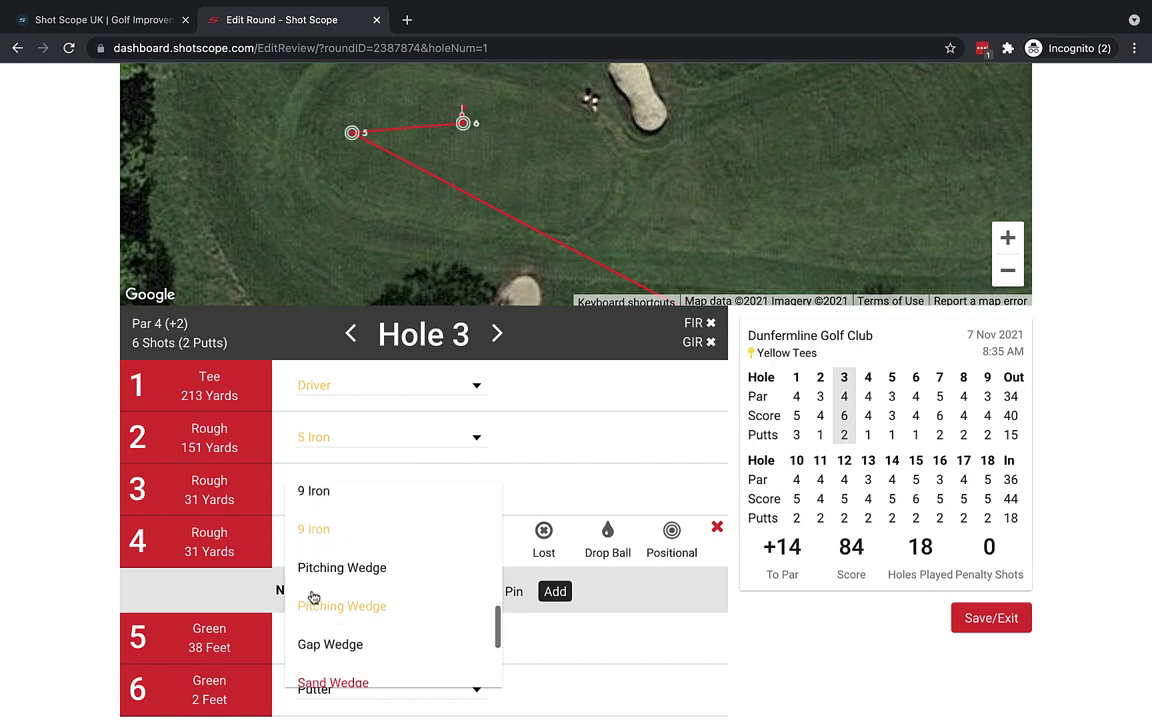
pyautogui.scroll(4, 313, 597)
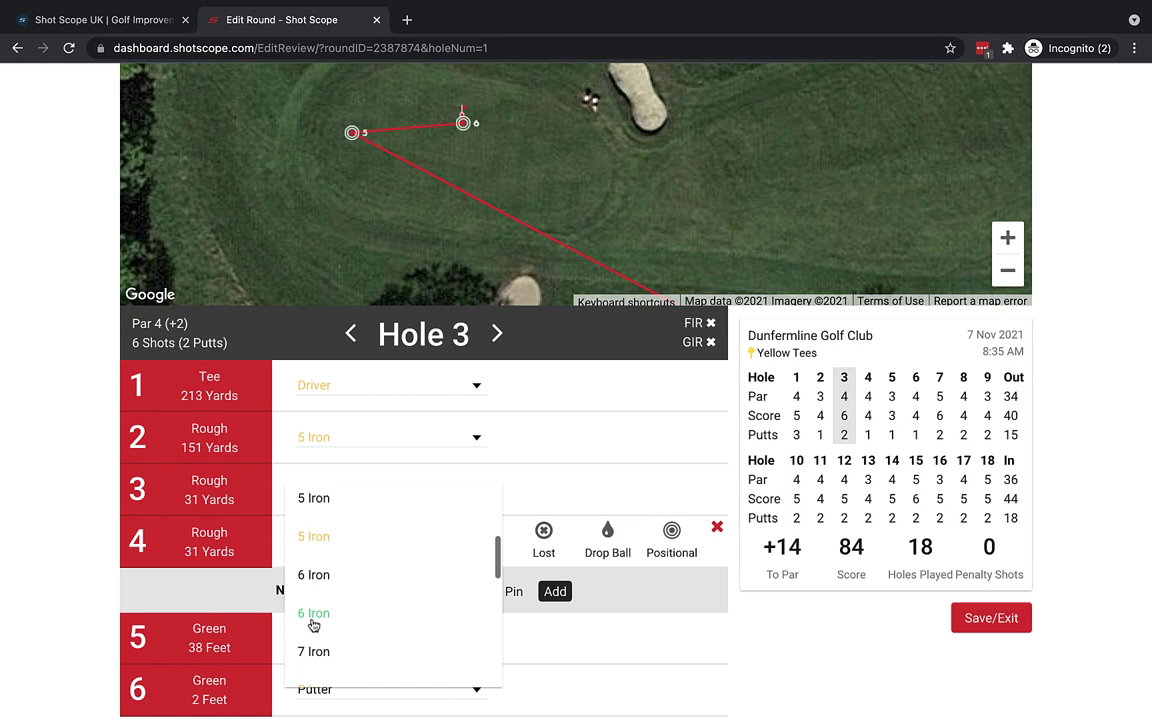
pyautogui.scroll(2, 550, 446)
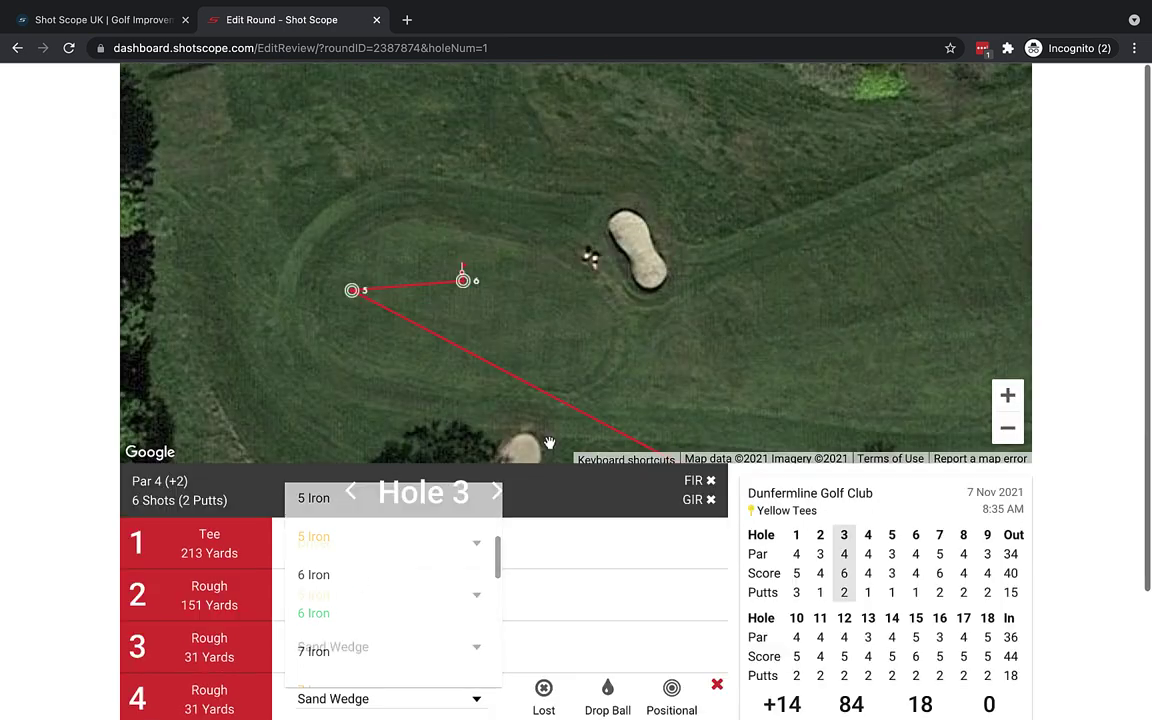
pyautogui.scroll(-2, 514, 530)
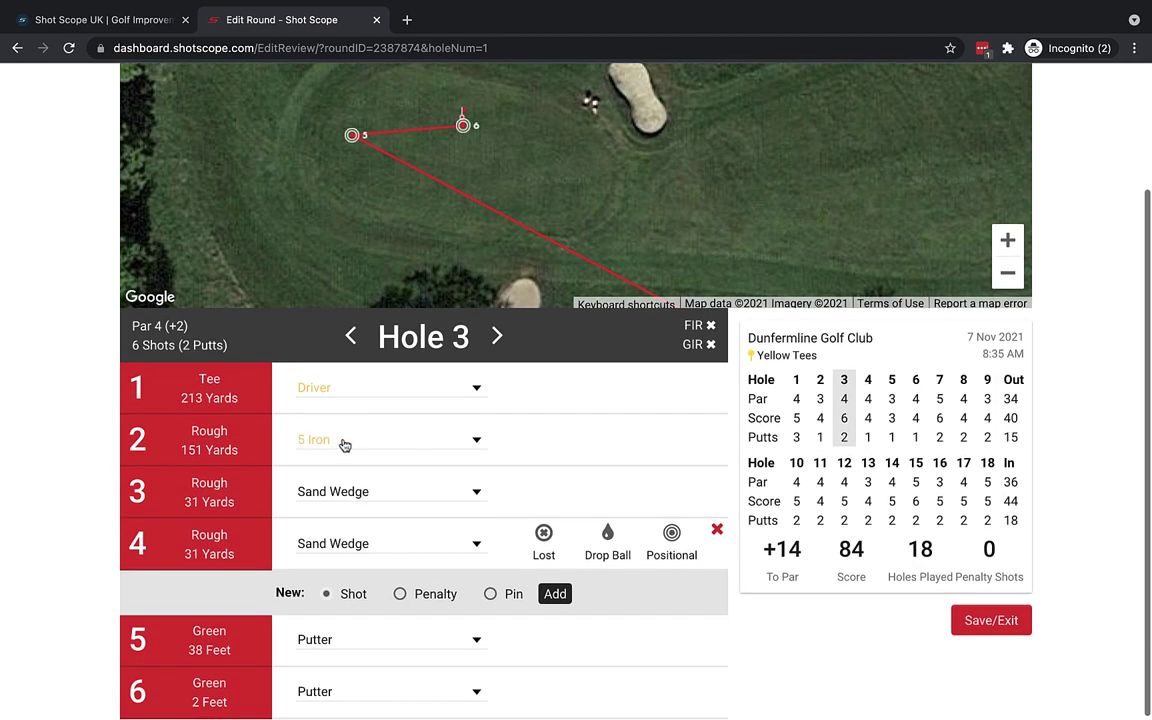
# Set the club for shot 4 on hole 3 to the yellow 5 Iron.
pyautogui.click(342, 543)
pyautogui.scroll(5, 343, 544)
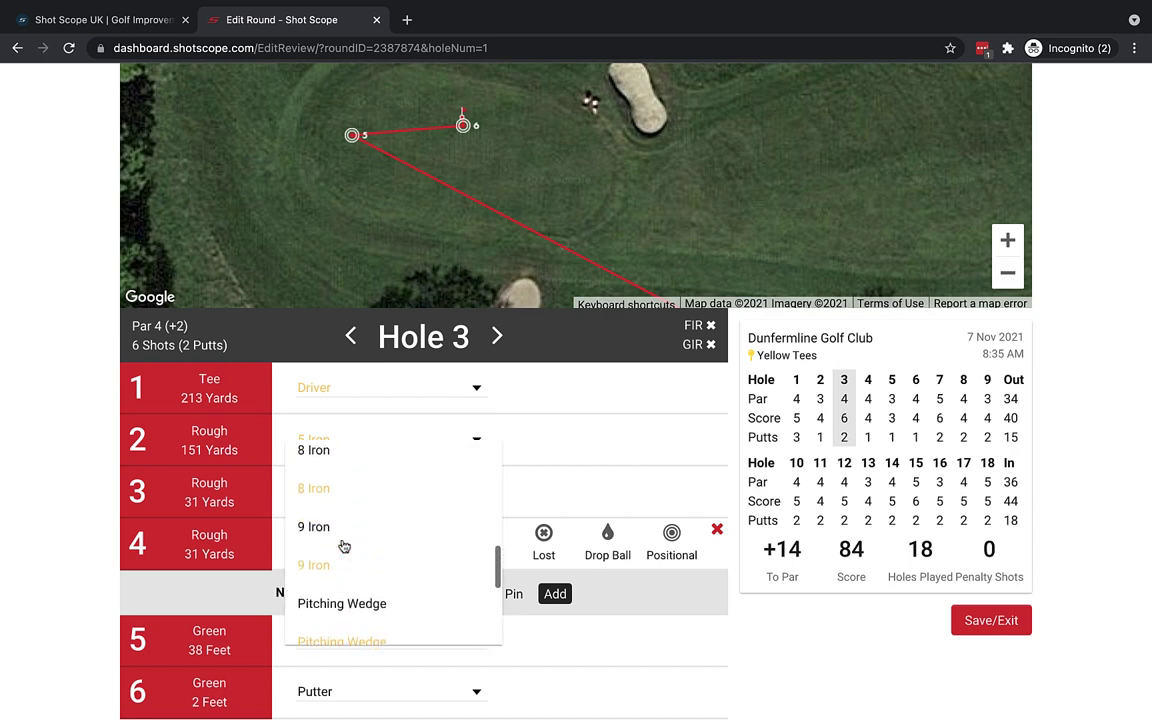
pyautogui.scroll(4, 343, 545)
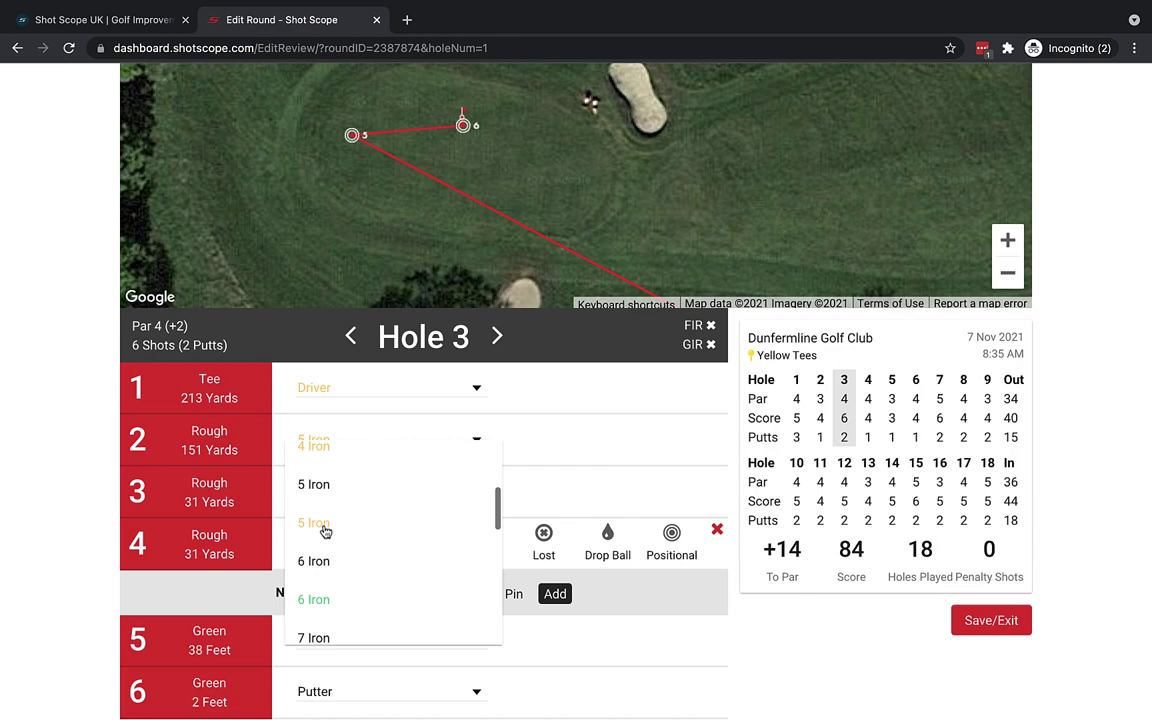
pyautogui.scroll(3, 305, 522)
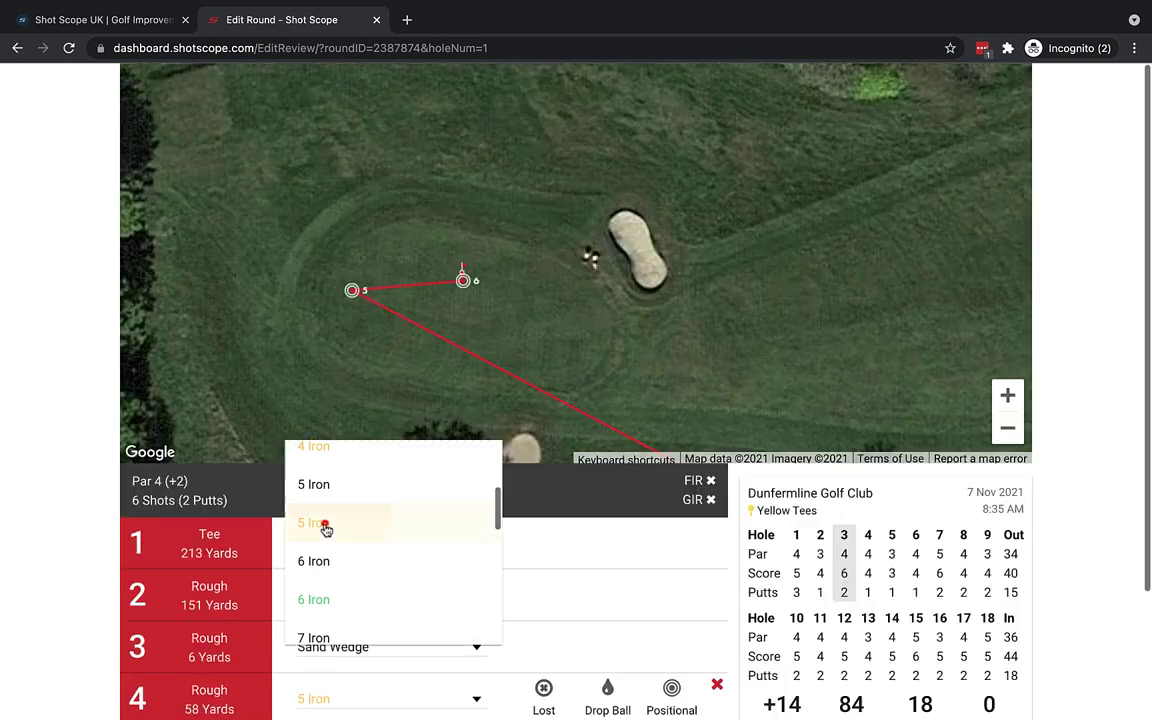
# Set the club for shot 4 on hole 3 to Sand Wedge.
pyautogui.click(321, 525)
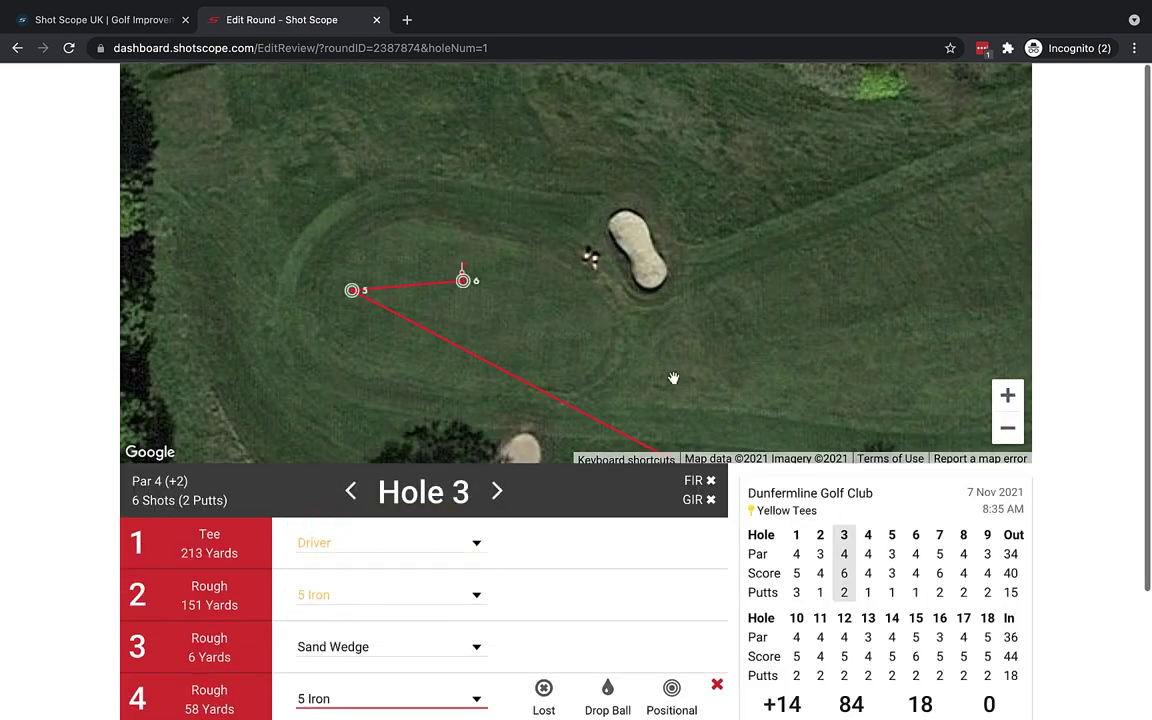
pyautogui.moveTo(674, 380); pyautogui.dragTo(597, 239)
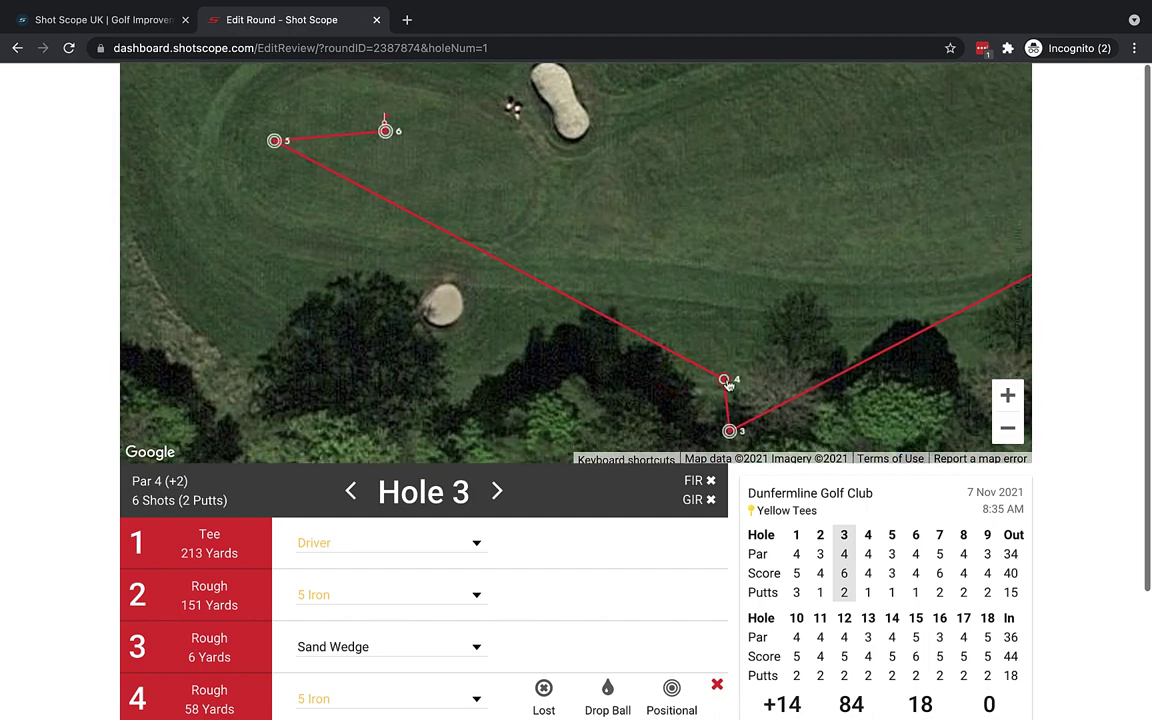
pyautogui.scroll(-3, 612, 548)
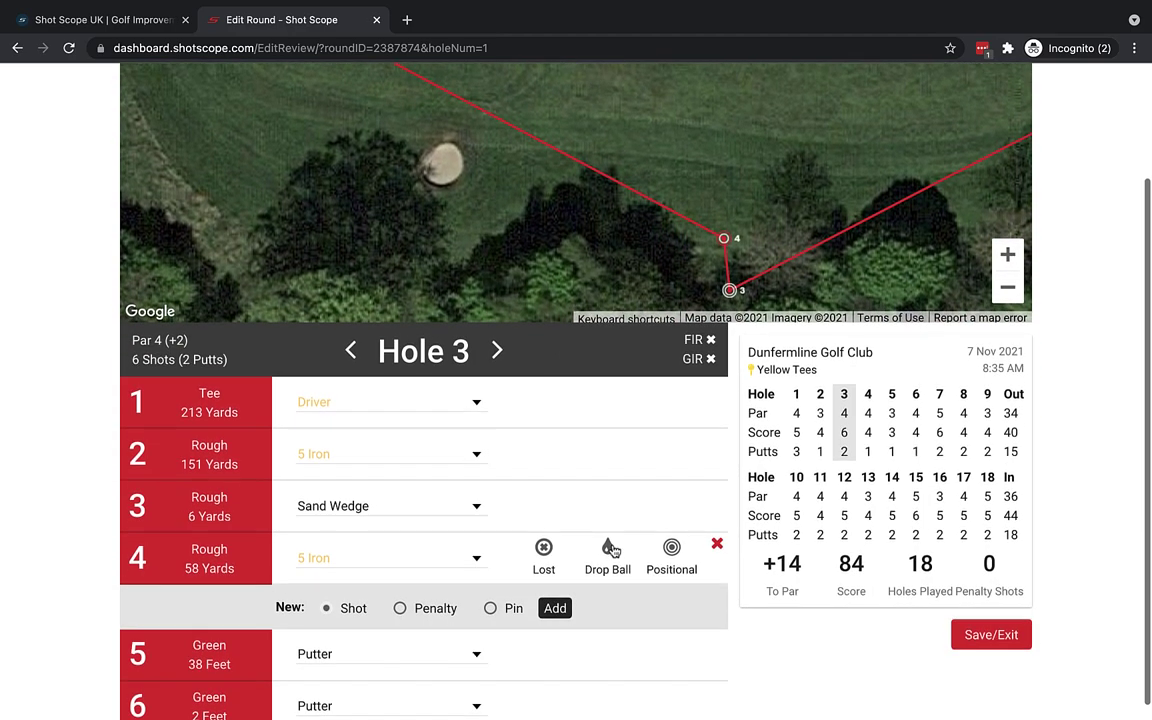
pyautogui.click(424, 541)
pyautogui.scroll(-5, 424, 543)
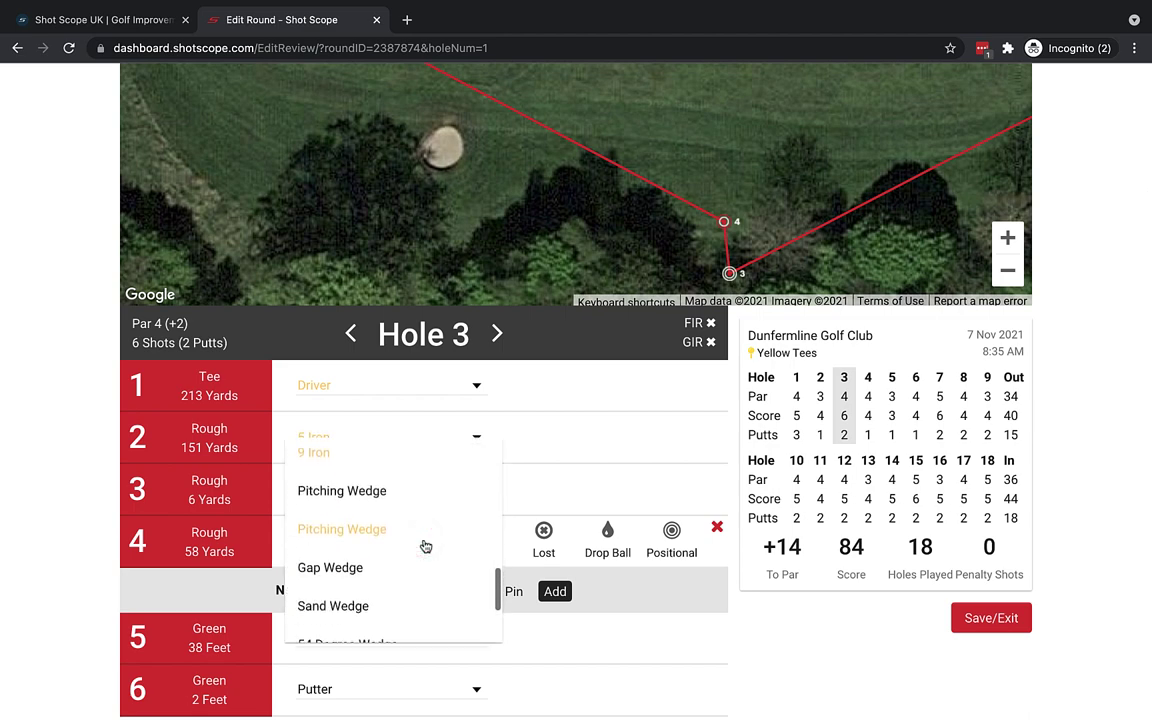
pyautogui.click(342, 570)
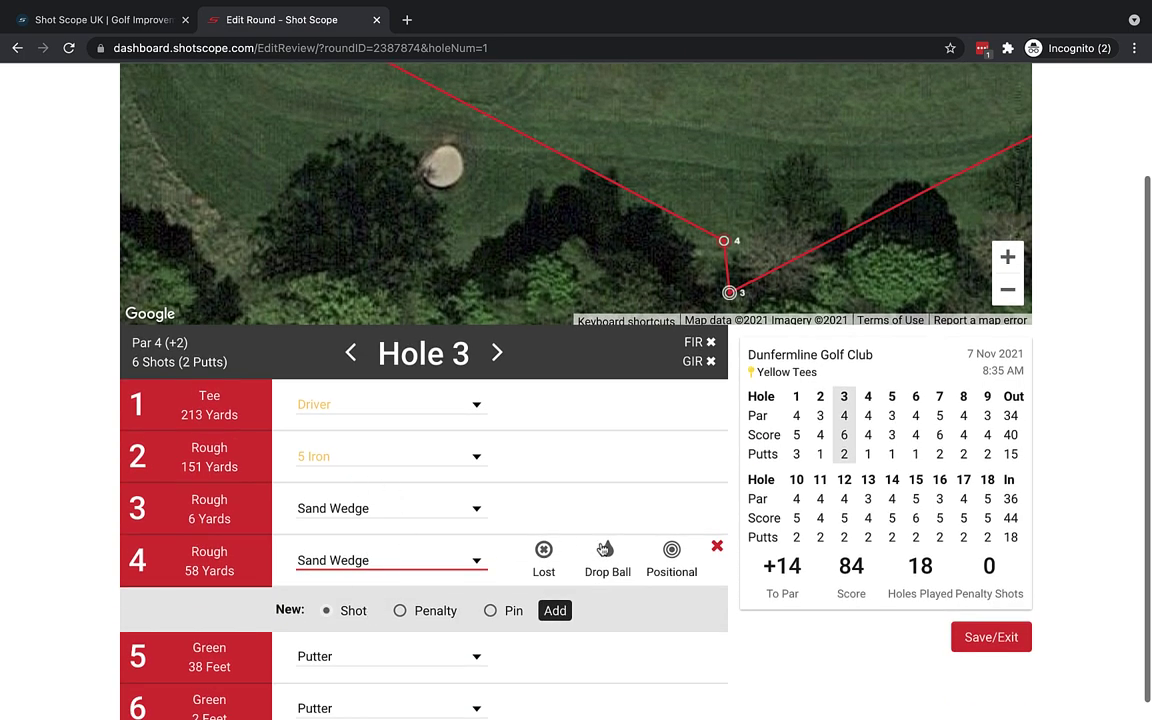
# Go to hole 4 and examine its shot path from the tee to the green on the map.
pyautogui.click(496, 356)
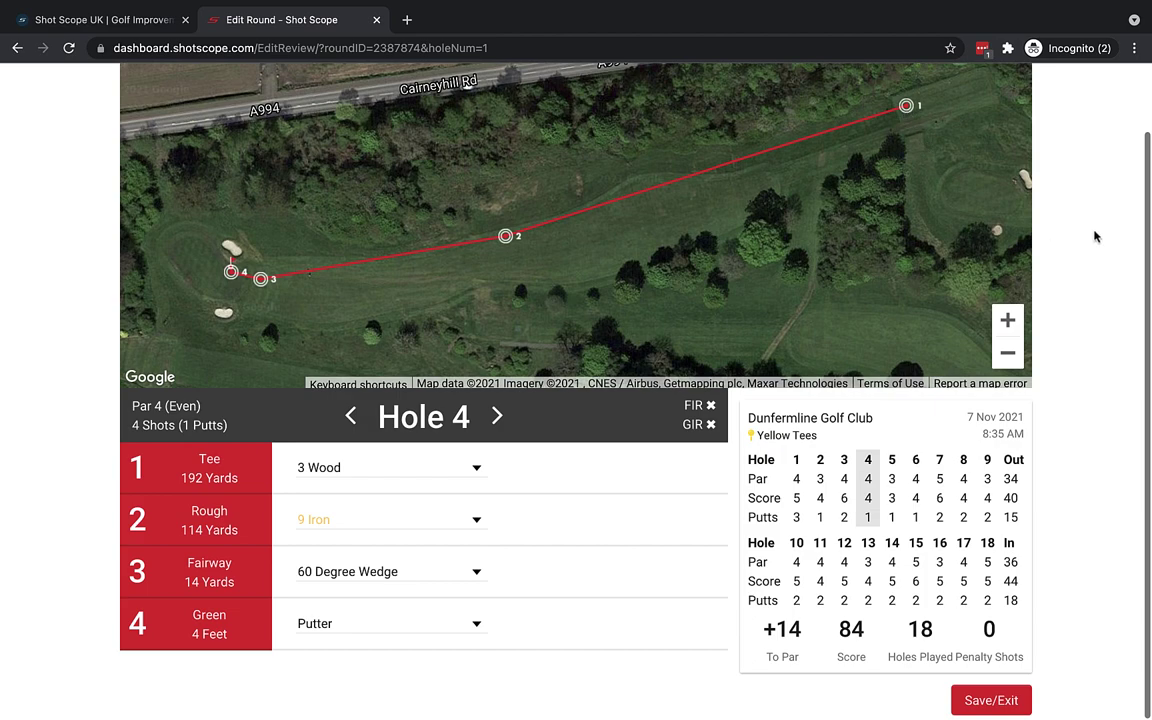
pyautogui.scroll(2, 1116, 239)
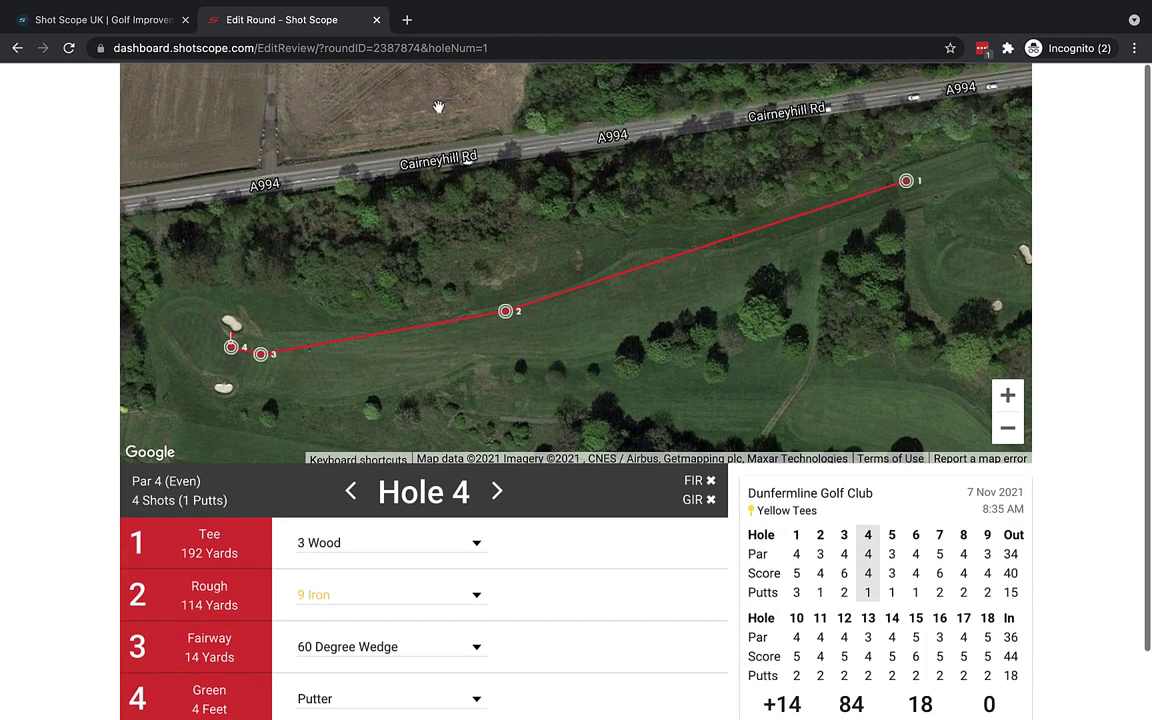
pyautogui.scroll(-2, 465, 380)
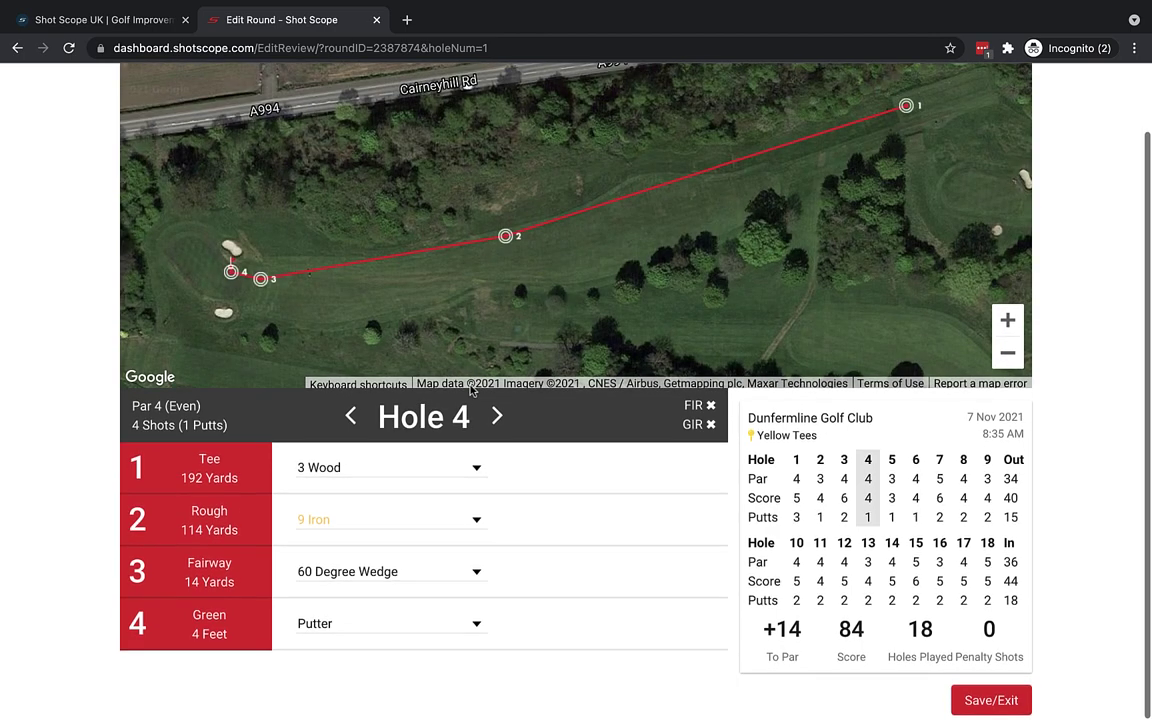
pyautogui.click(1008, 320)
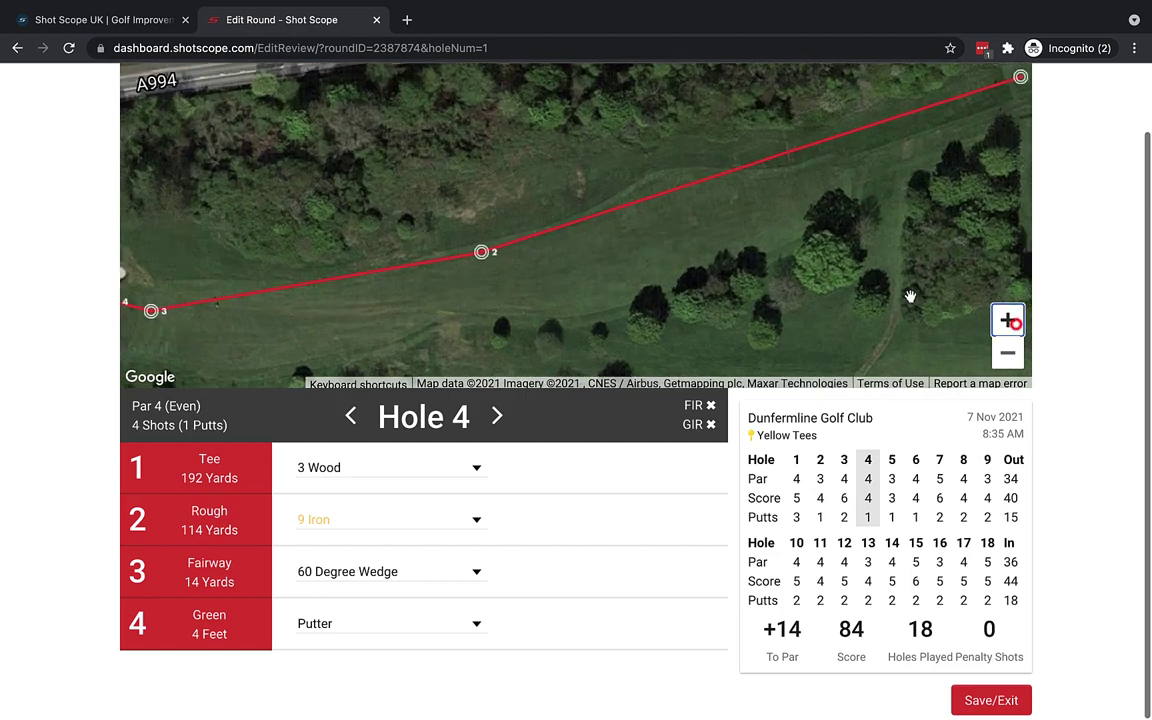
pyautogui.moveTo(285, 256); pyautogui.dragTo(655, 209)
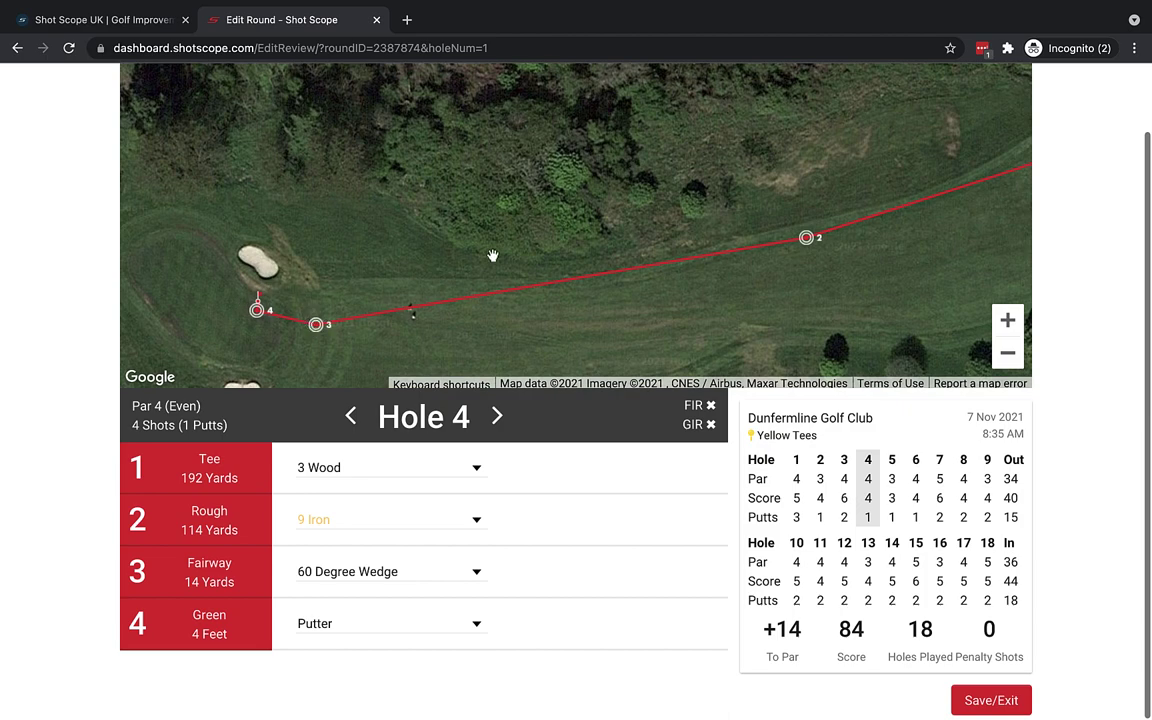
pyautogui.scroll(2, 818, 270)
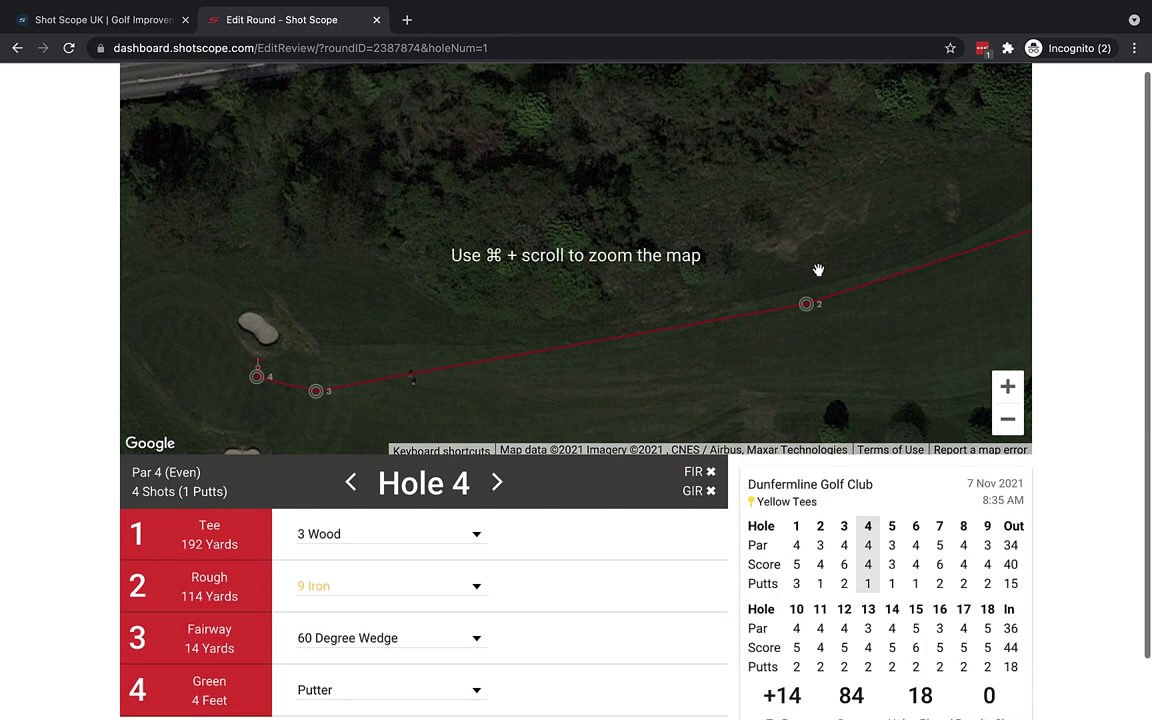
pyautogui.click(1007, 419)
pyautogui.click(1007, 419)
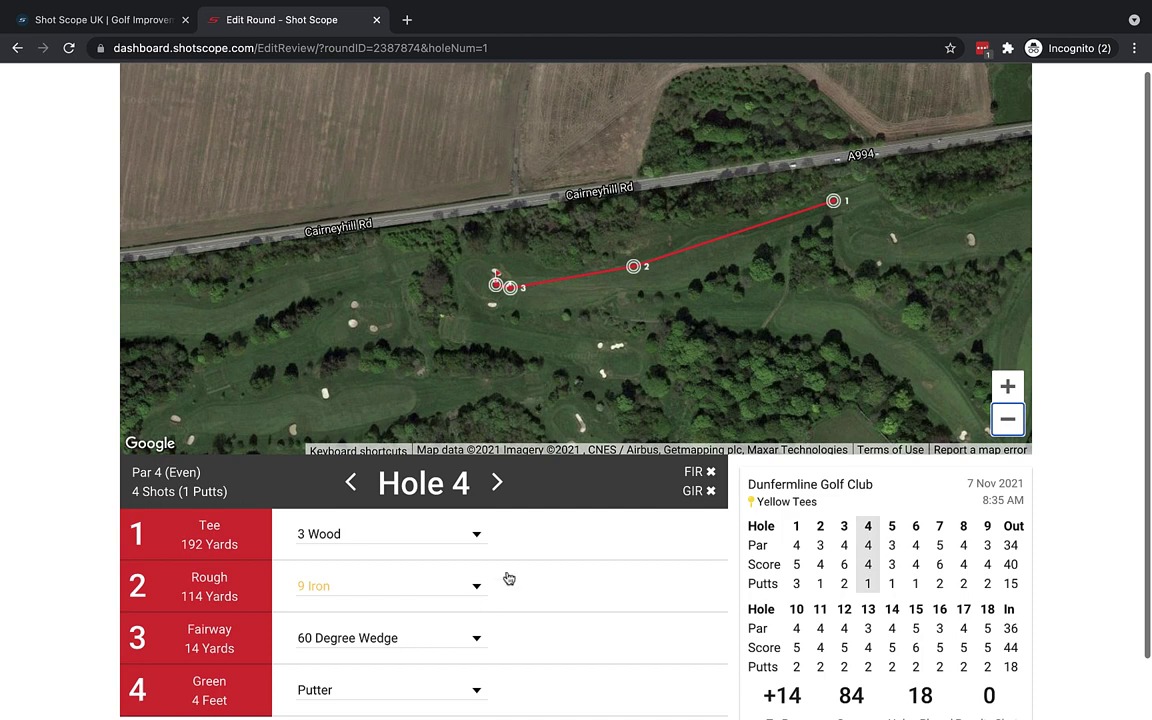
# Mark the tee shot on hole 4 as lost and move the lost-ball marker into the field across Cairneyhill Rd.
pyautogui.click(580, 538)
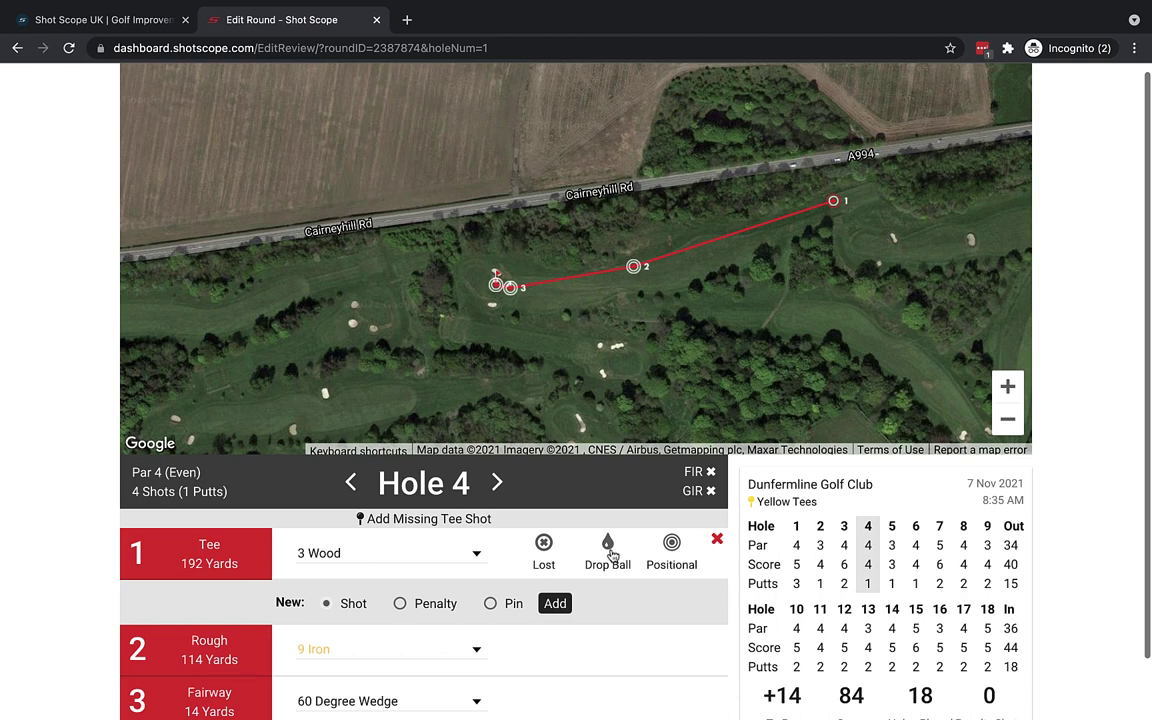
pyautogui.click(543, 545)
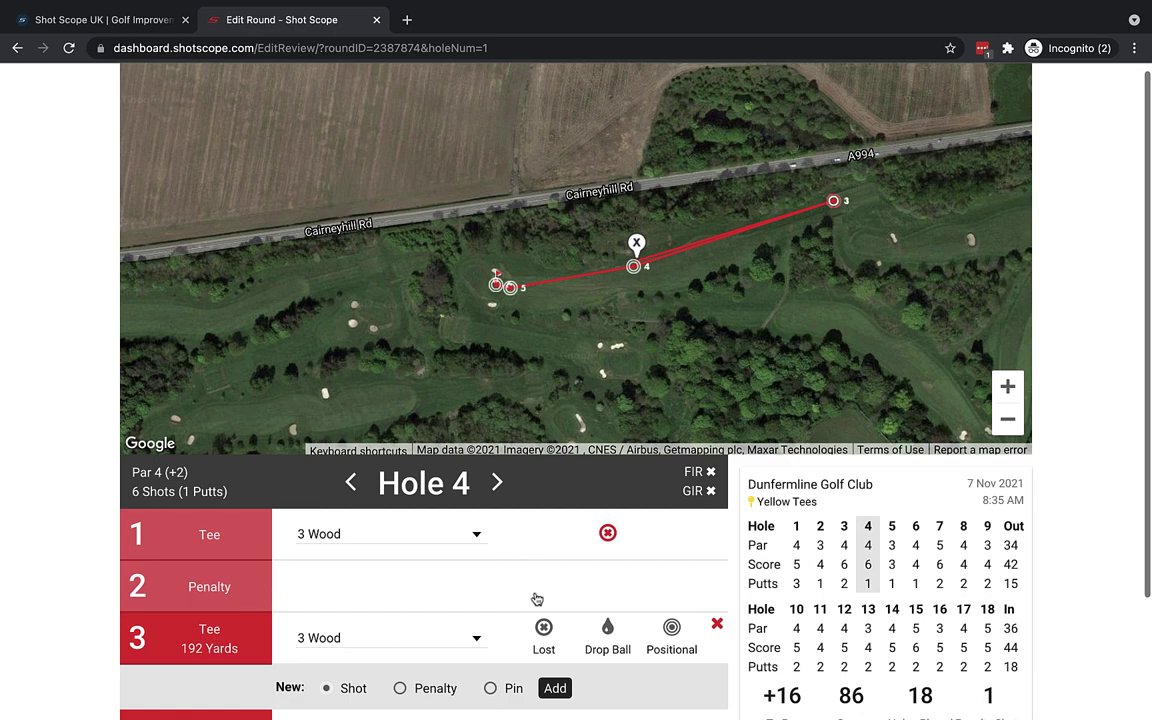
pyautogui.click(1007, 385)
pyautogui.moveTo(695, 245); pyautogui.dragTo(645, 146)
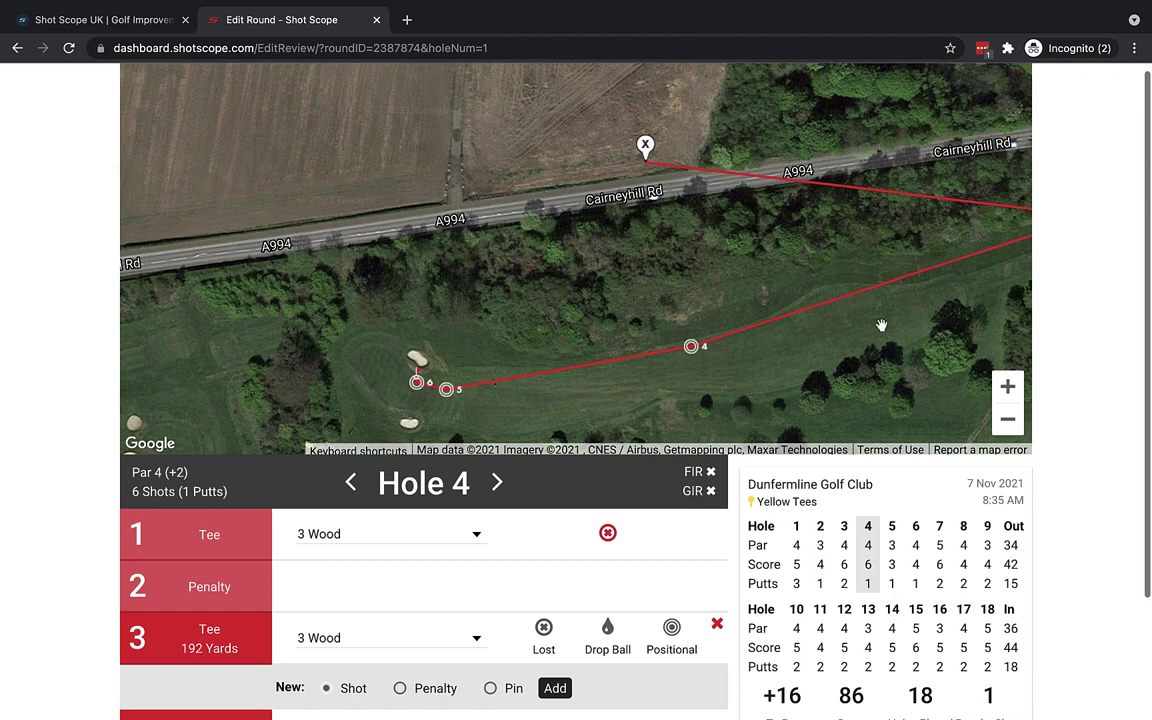
pyautogui.moveTo(881, 325); pyautogui.dragTo(695, 335)
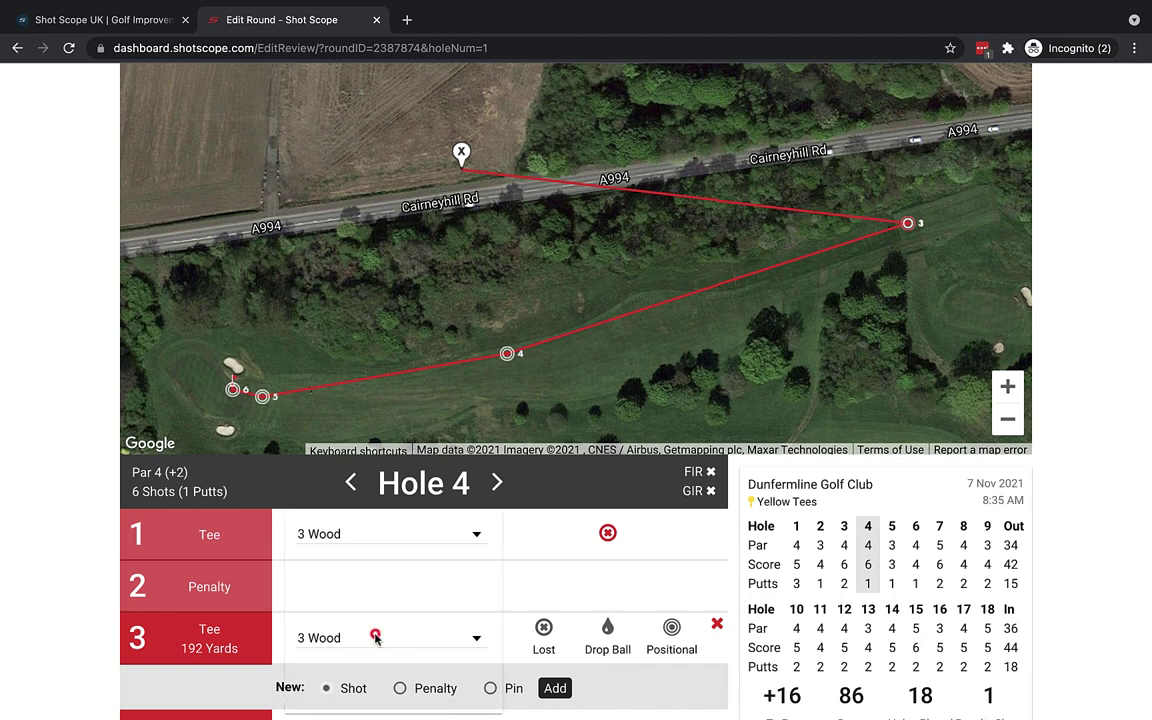
# Set the club for the replayed tee shot, shot 3 on hole 4, to the yellow 4 Iron.
pyautogui.click(384, 637)
pyautogui.scroll(-5, 390, 614)
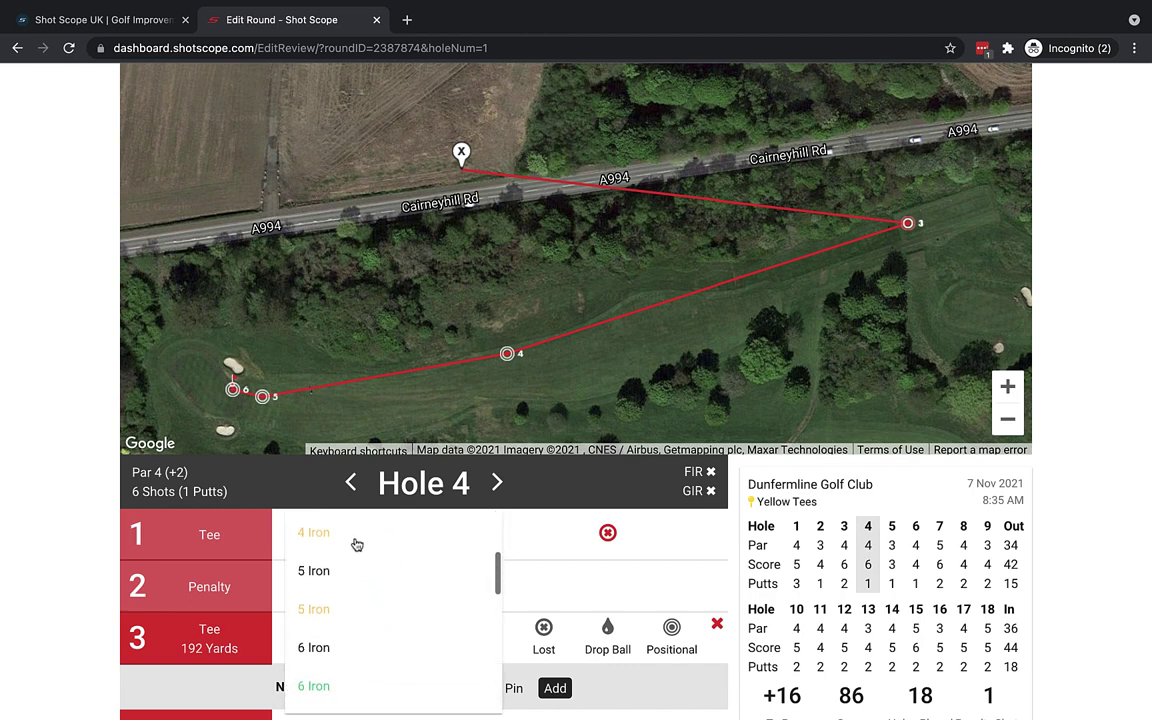
pyautogui.click(330, 538)
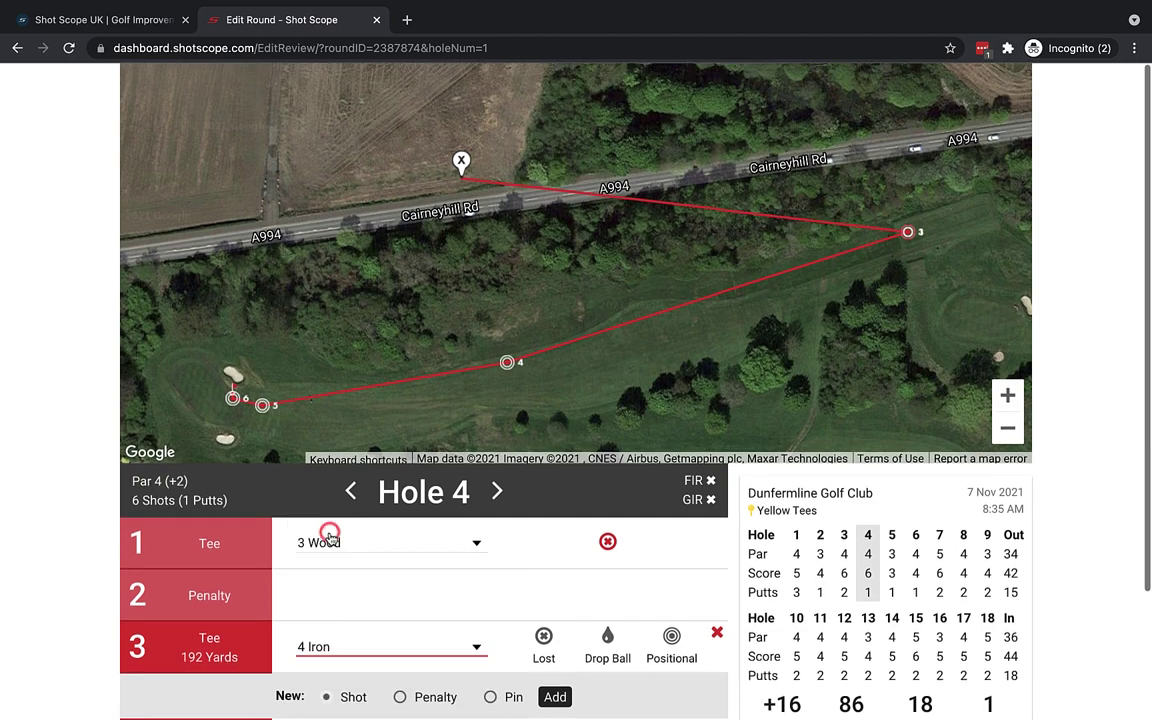
# Change the club for shot 3 on hole 4 back to 3 Wood and review the shot list.
pyautogui.click(357, 650)
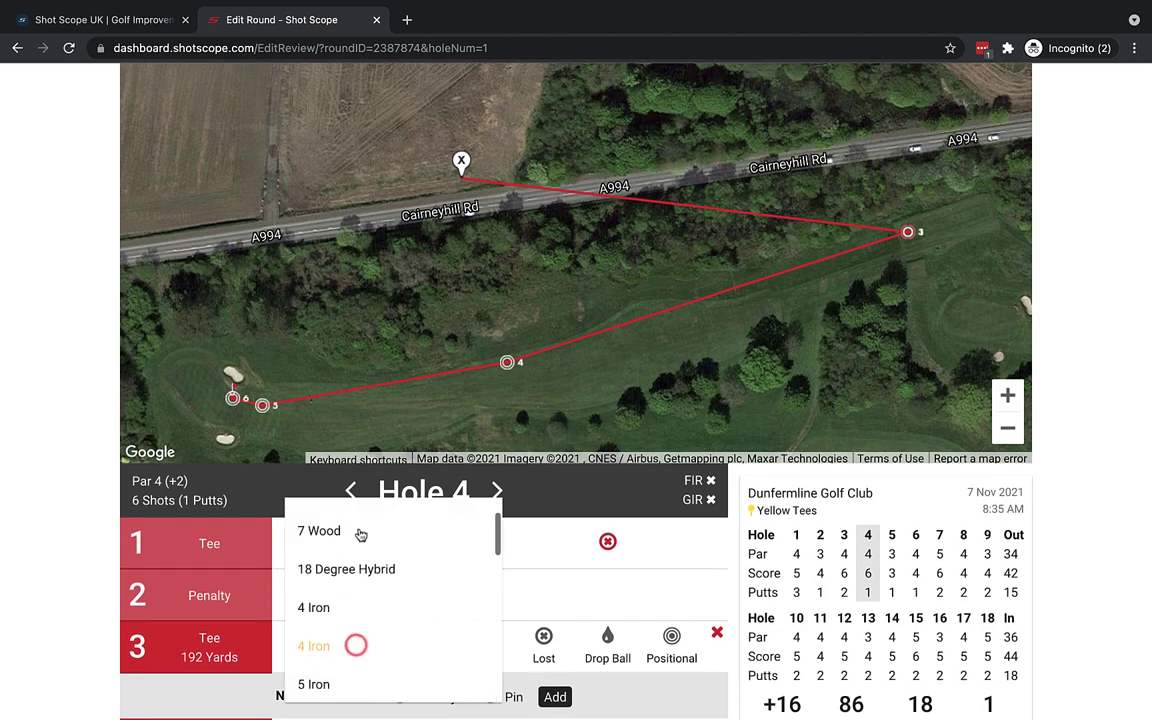
pyautogui.scroll(2, 360, 540)
pyautogui.click(350, 553)
pyautogui.scroll(-3, 630, 579)
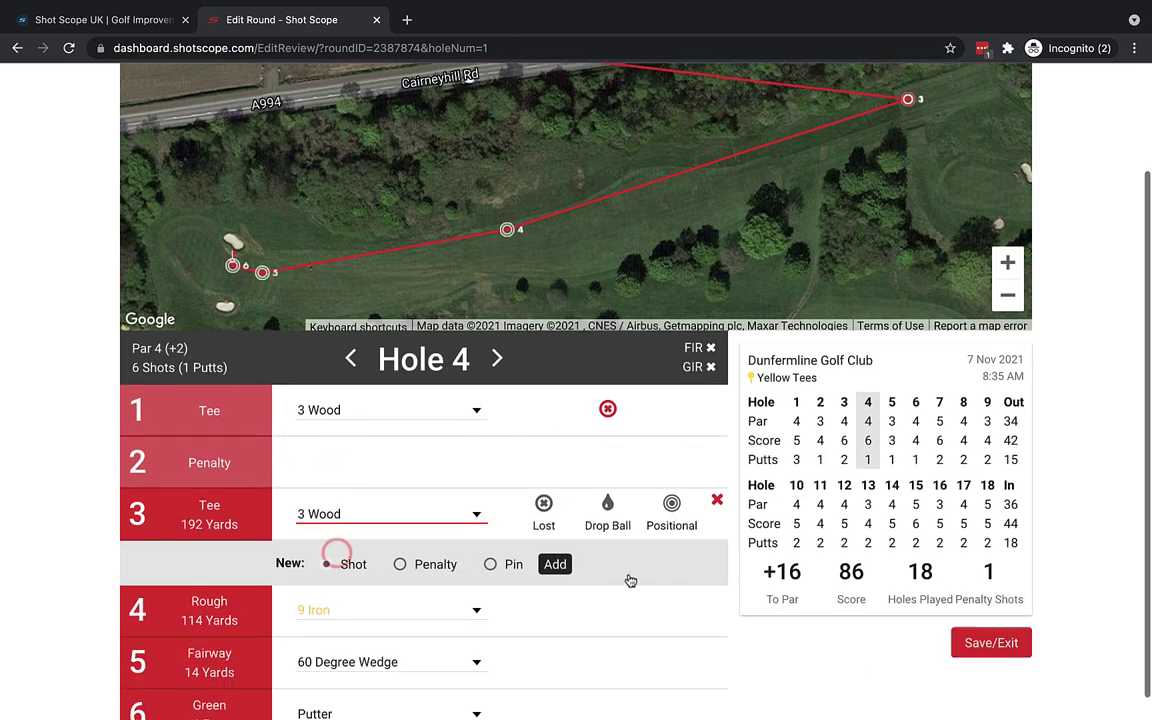
pyautogui.scroll(-1, 620, 569)
pyautogui.scroll(1, 595, 515)
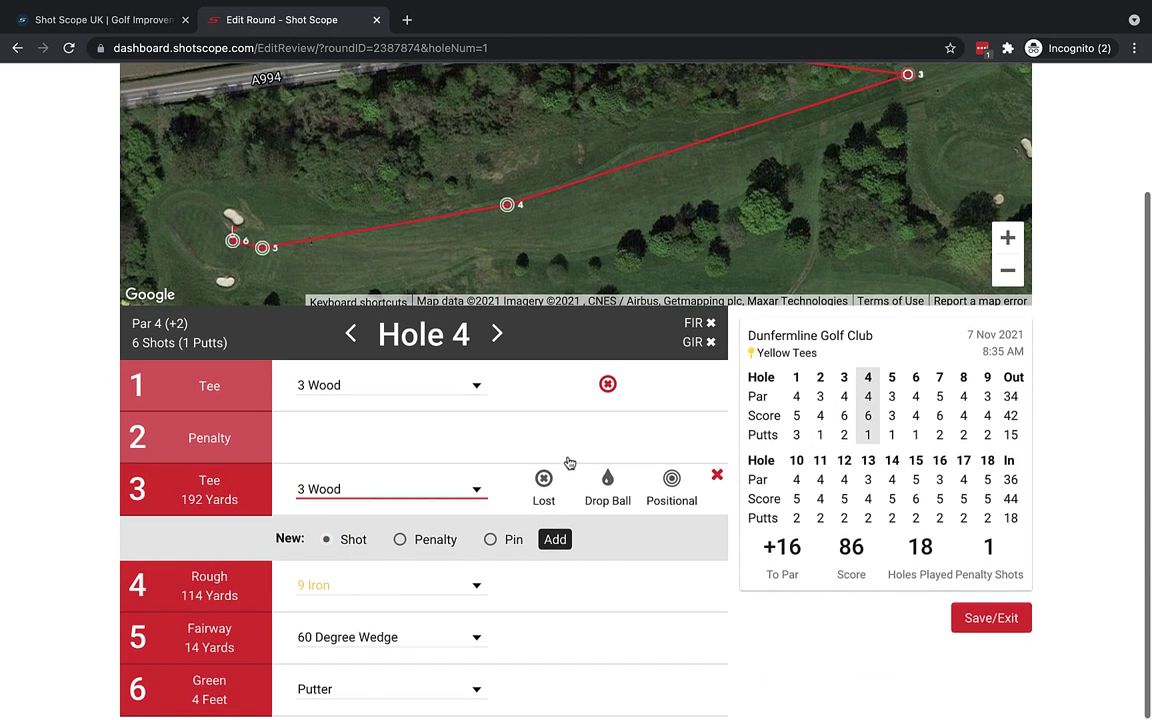
# Delete the penalty entry and the lost tee shot from the hole 4 shot list.
pyautogui.click(558, 381)
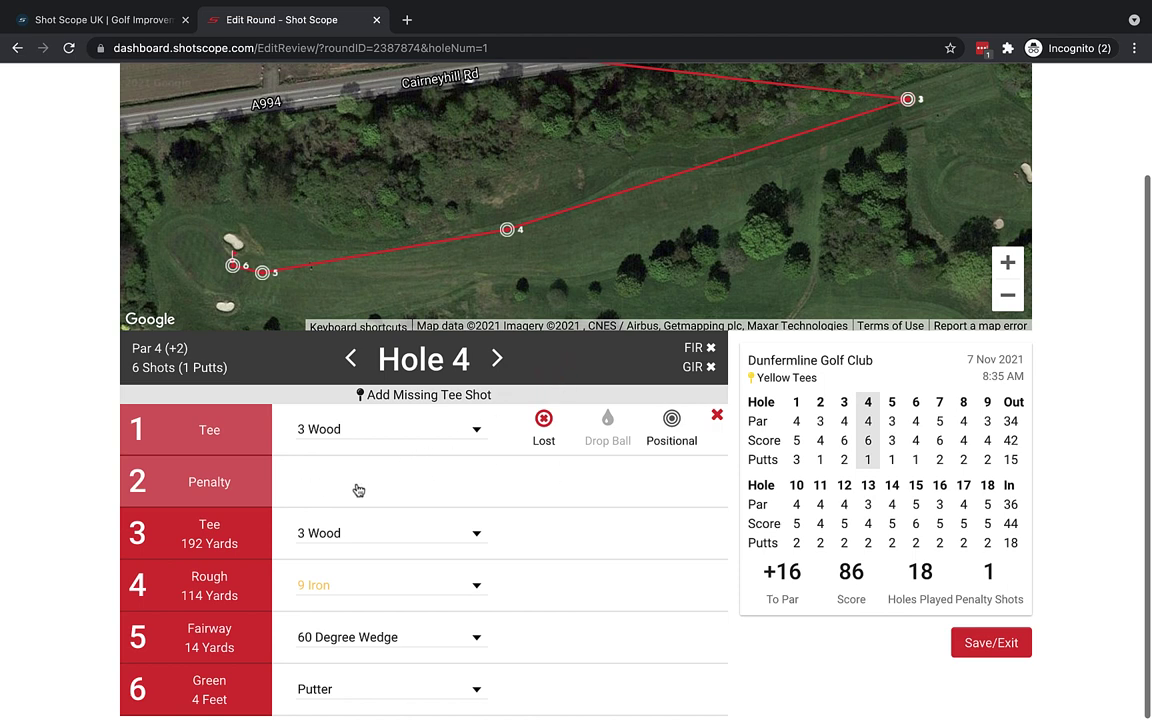
pyautogui.click(656, 496)
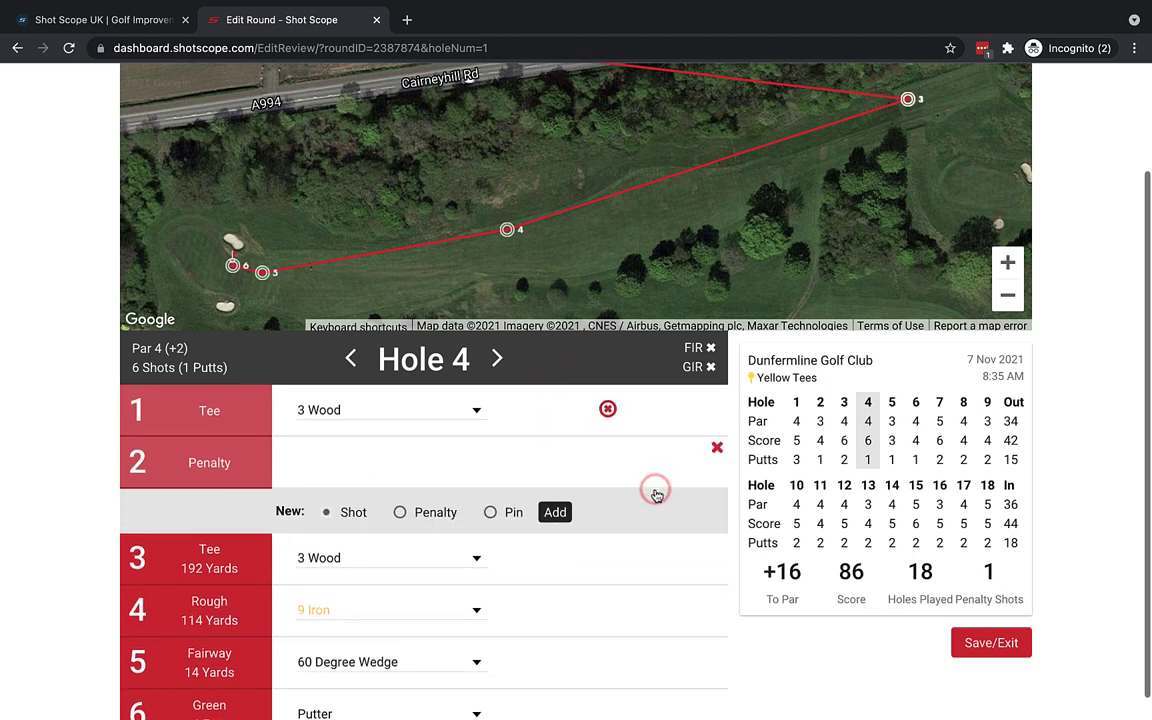
pyautogui.click(717, 451)
pyautogui.click(740, 447)
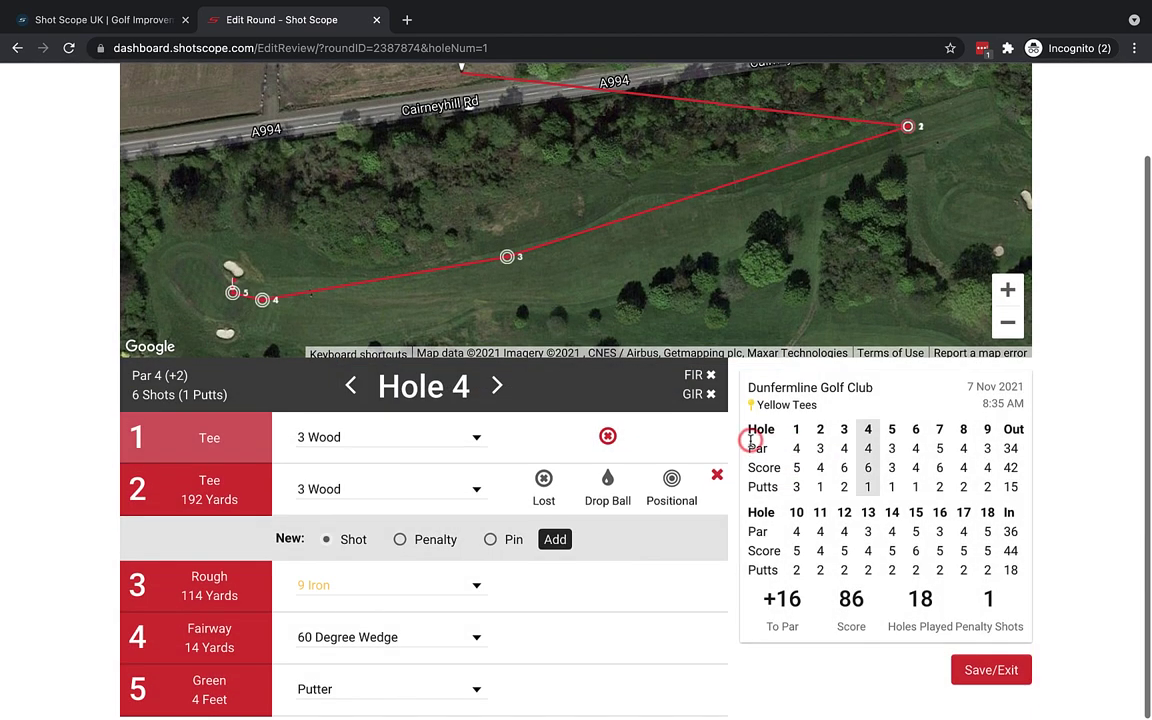
pyautogui.click(680, 441)
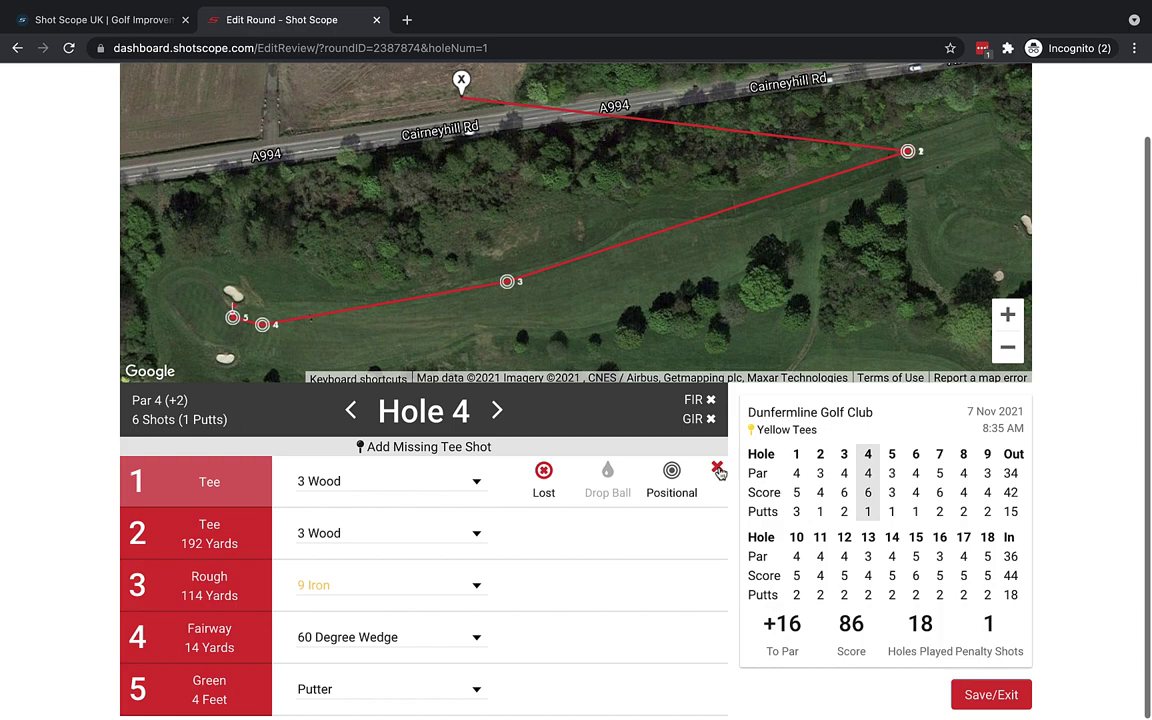
pyautogui.click(719, 472)
pyautogui.click(751, 455)
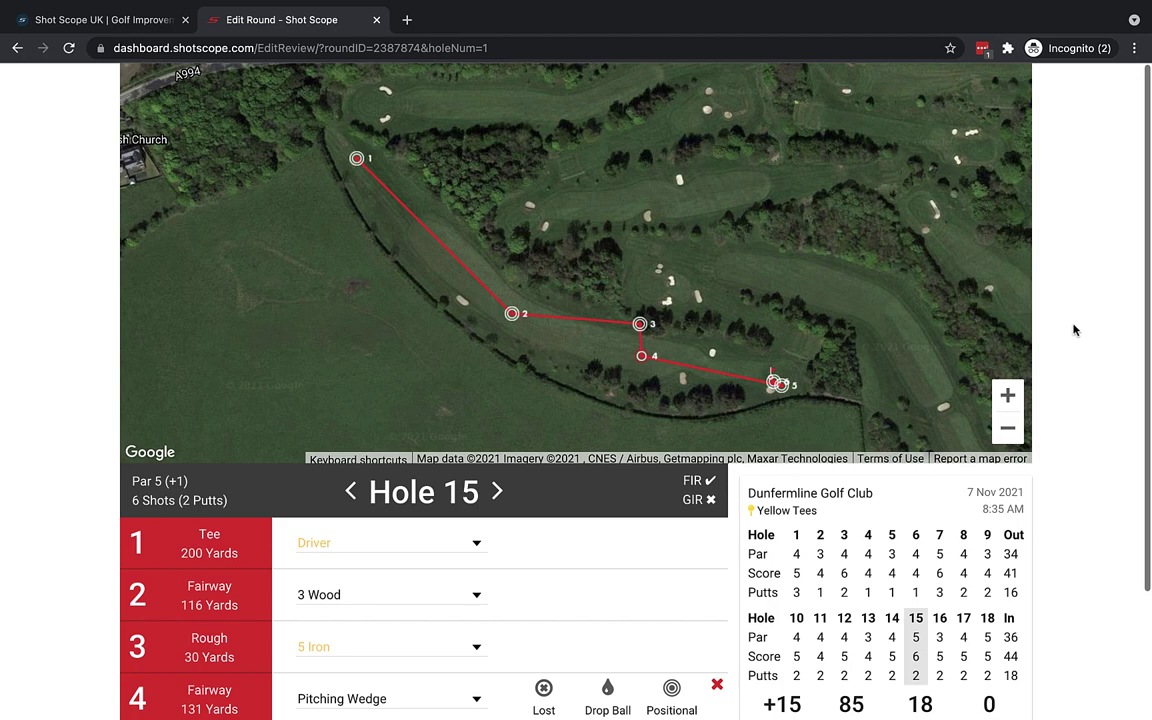
# Examine the hole 15 shot path on the map, focusing on shots 2 to 4 around the trees and the approach to the green.
pyautogui.click(1008, 396)
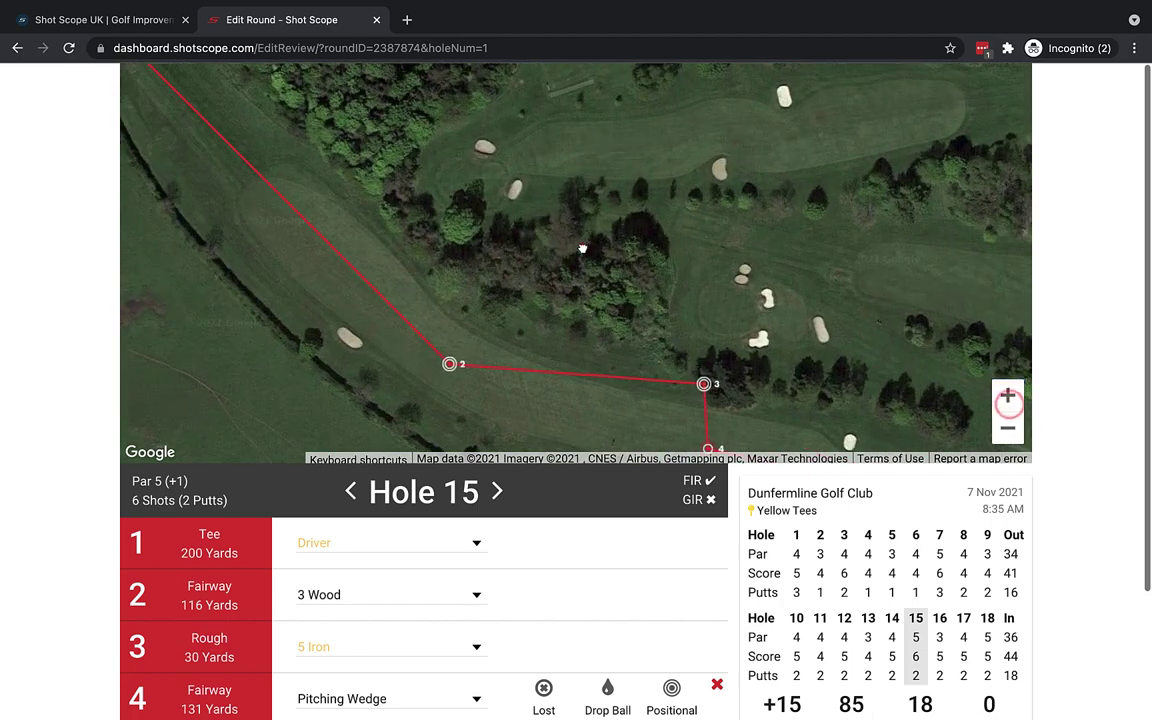
pyautogui.moveTo(582, 248); pyautogui.dragTo(779, 299)
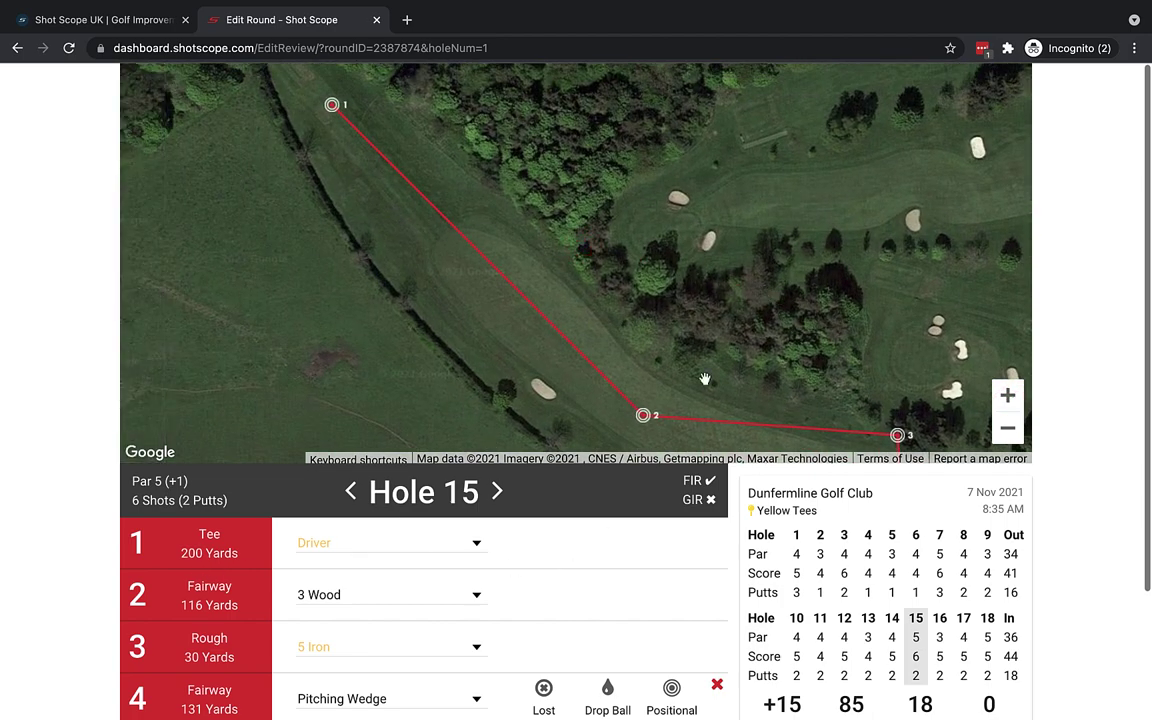
pyautogui.moveTo(635, 340); pyautogui.dragTo(689, 357)
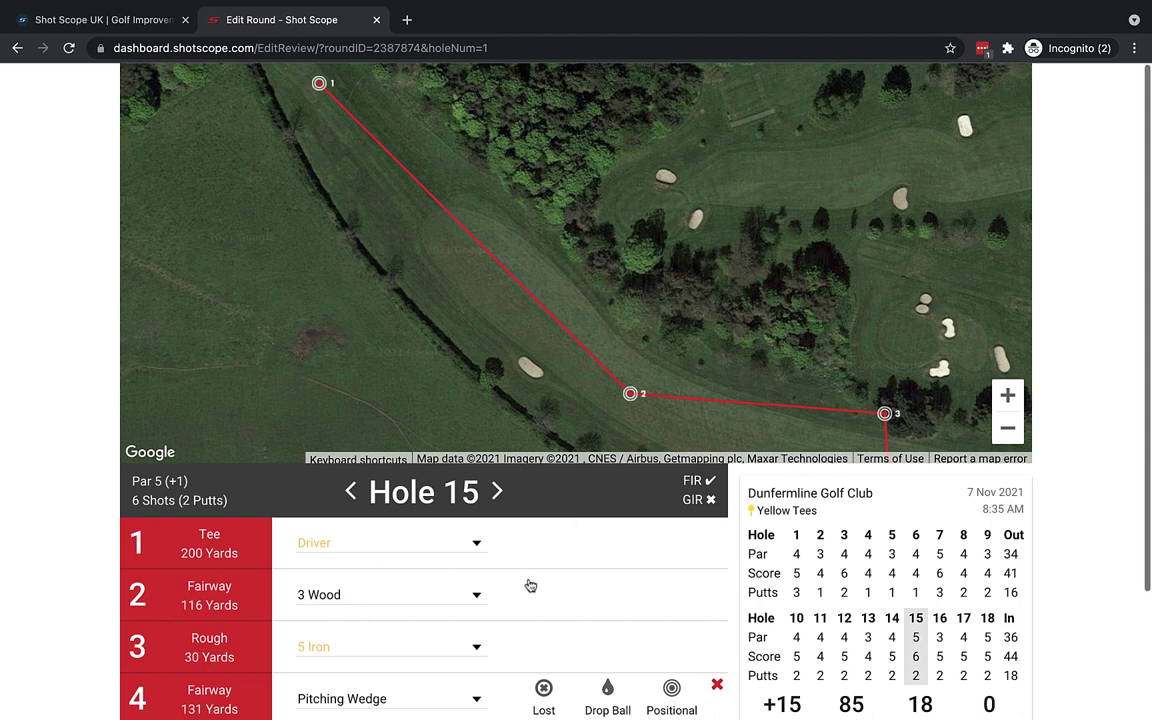
pyautogui.moveTo(733, 365); pyautogui.dragTo(540, 288)
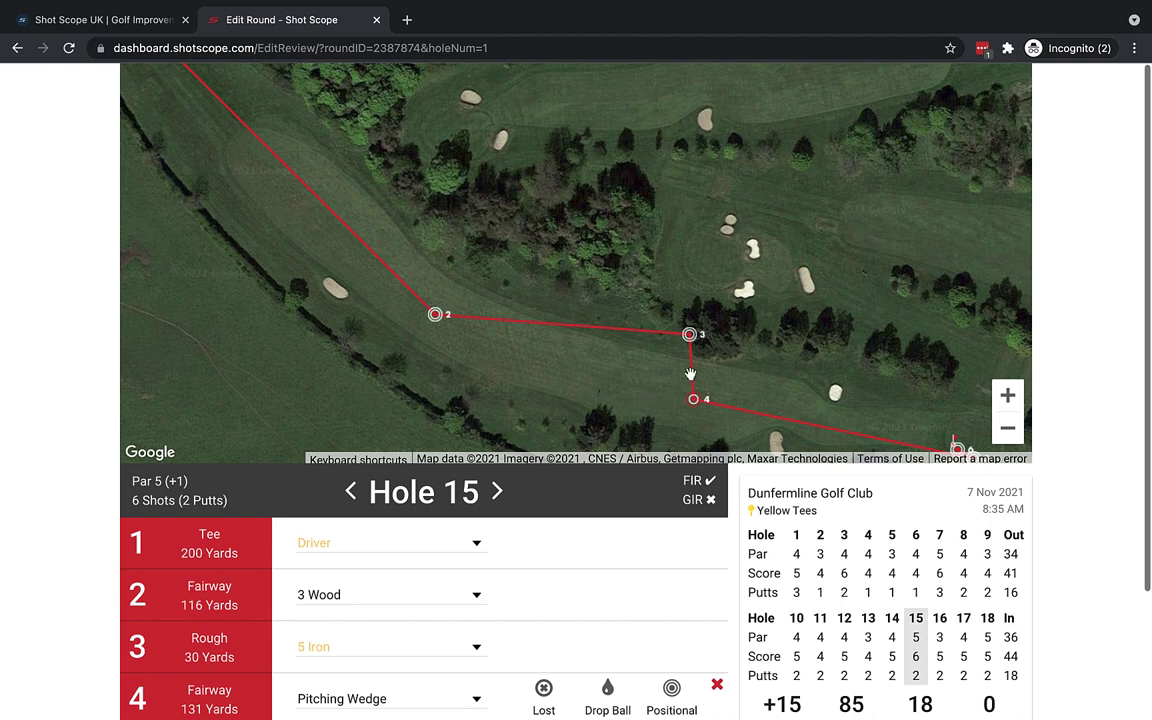
pyautogui.scroll(3, 688, 316)
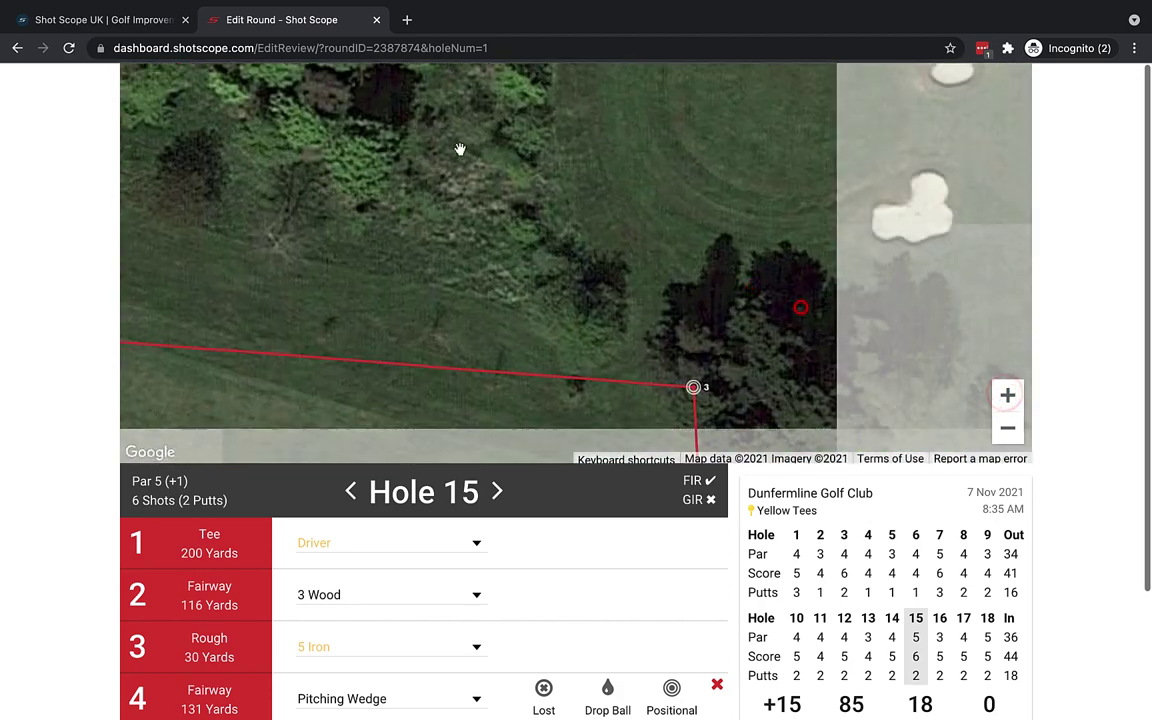
pyautogui.moveTo(636, 263); pyautogui.dragTo(535, 149)
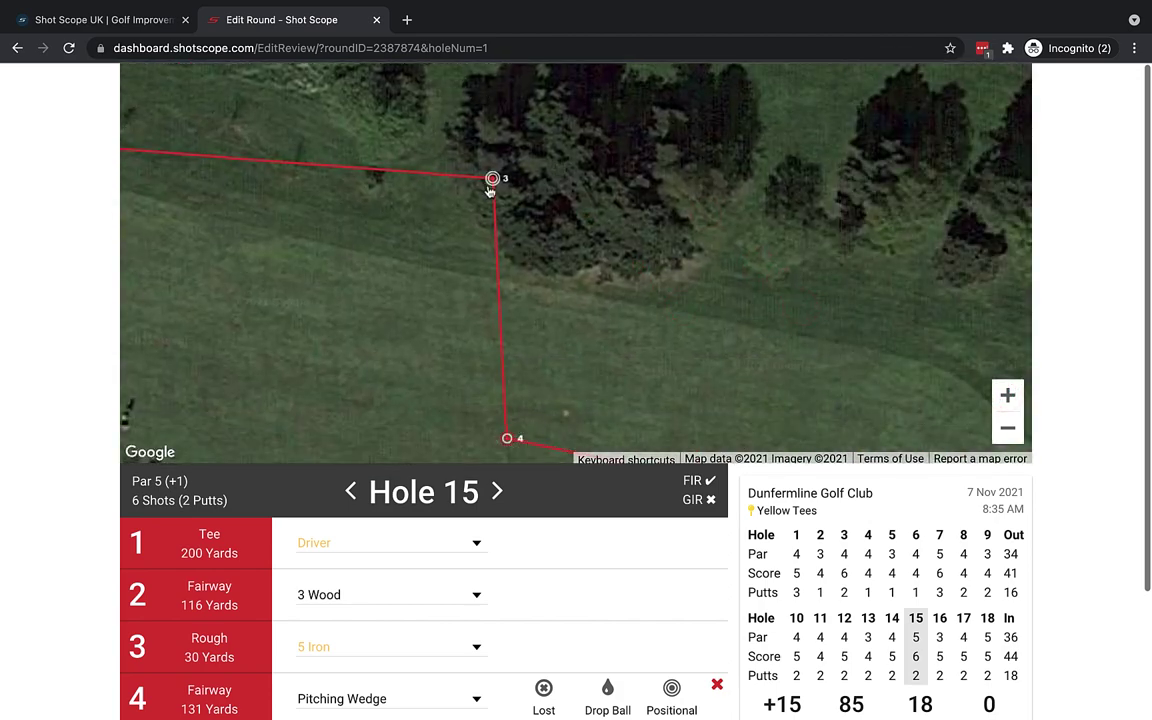
pyautogui.click(1007, 427)
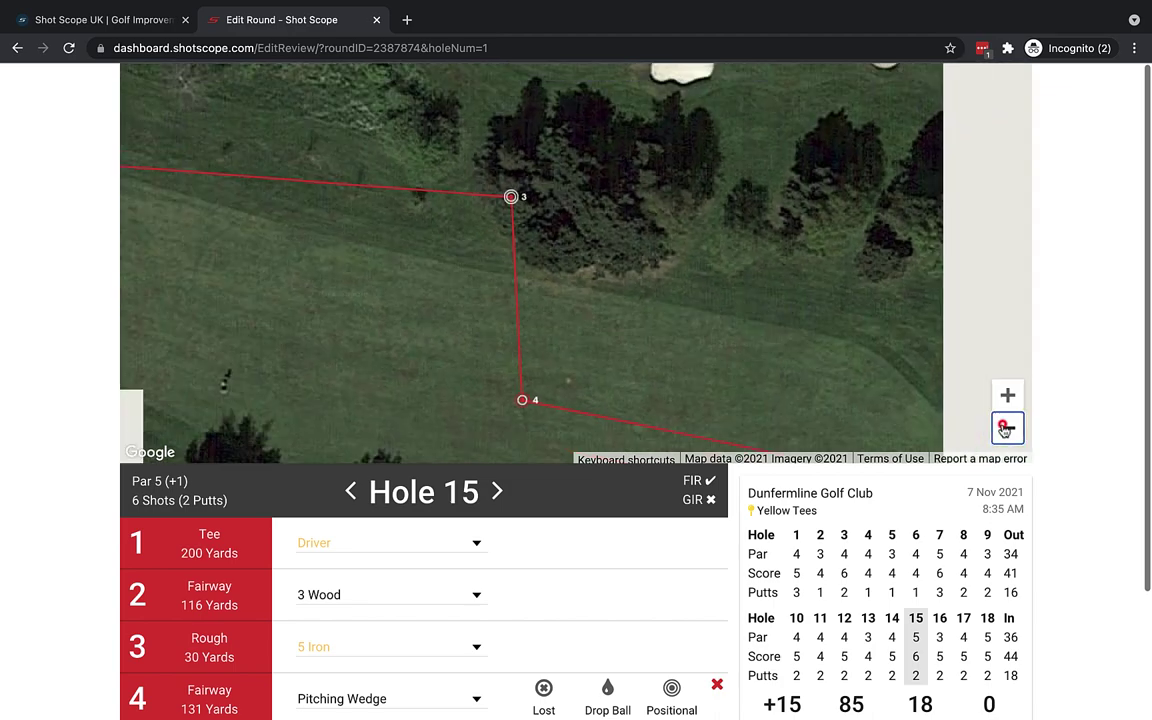
pyautogui.moveTo(745, 296); pyautogui.dragTo(614, 257)
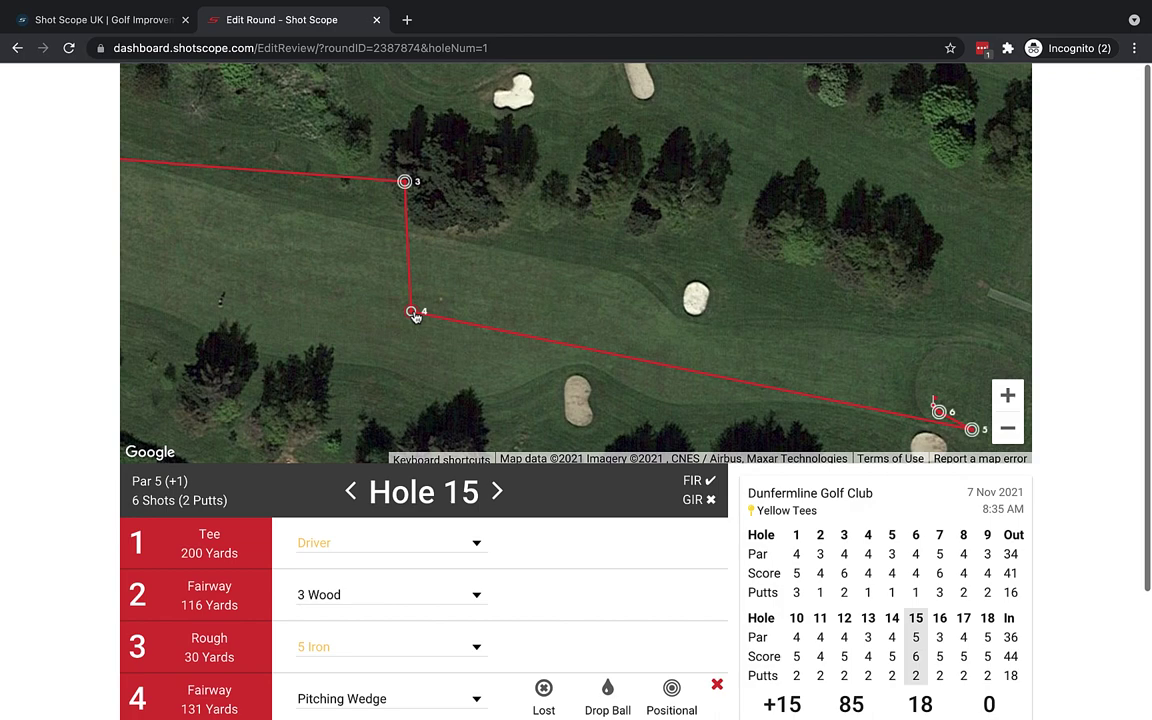
pyautogui.scroll(-3, 424, 656)
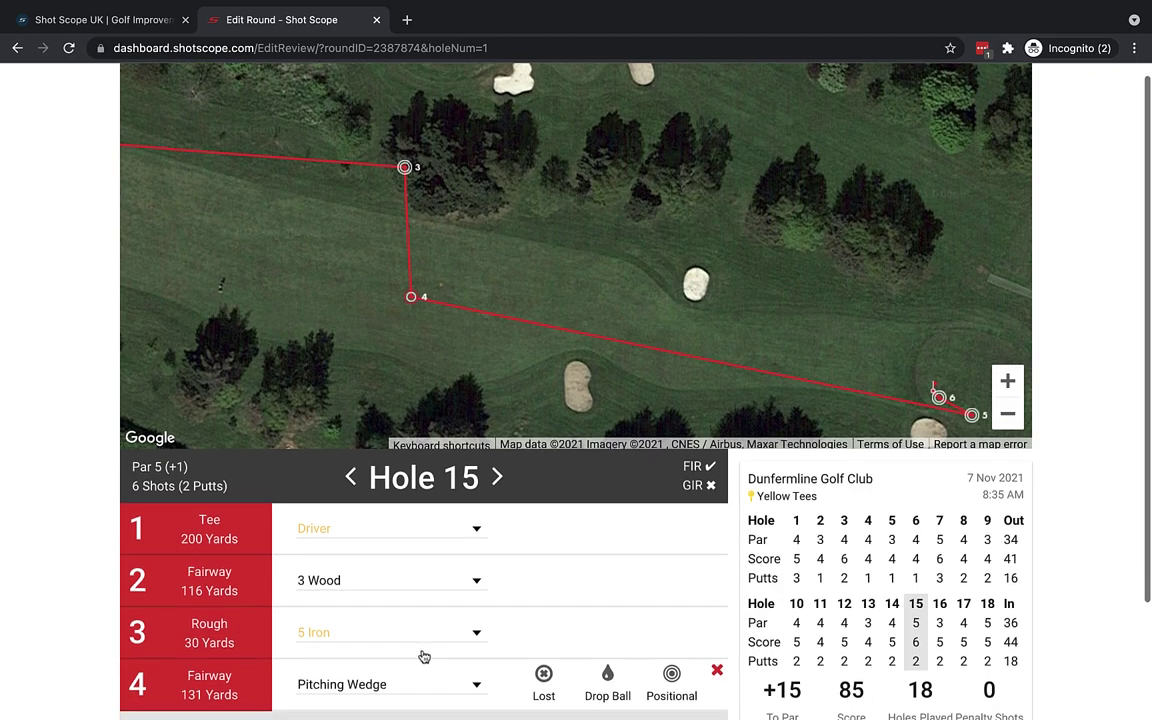
# Mark the third shot on hole 15, the 5 Iron from the rough, as positional and check the shots around the green.
pyautogui.click(533, 530)
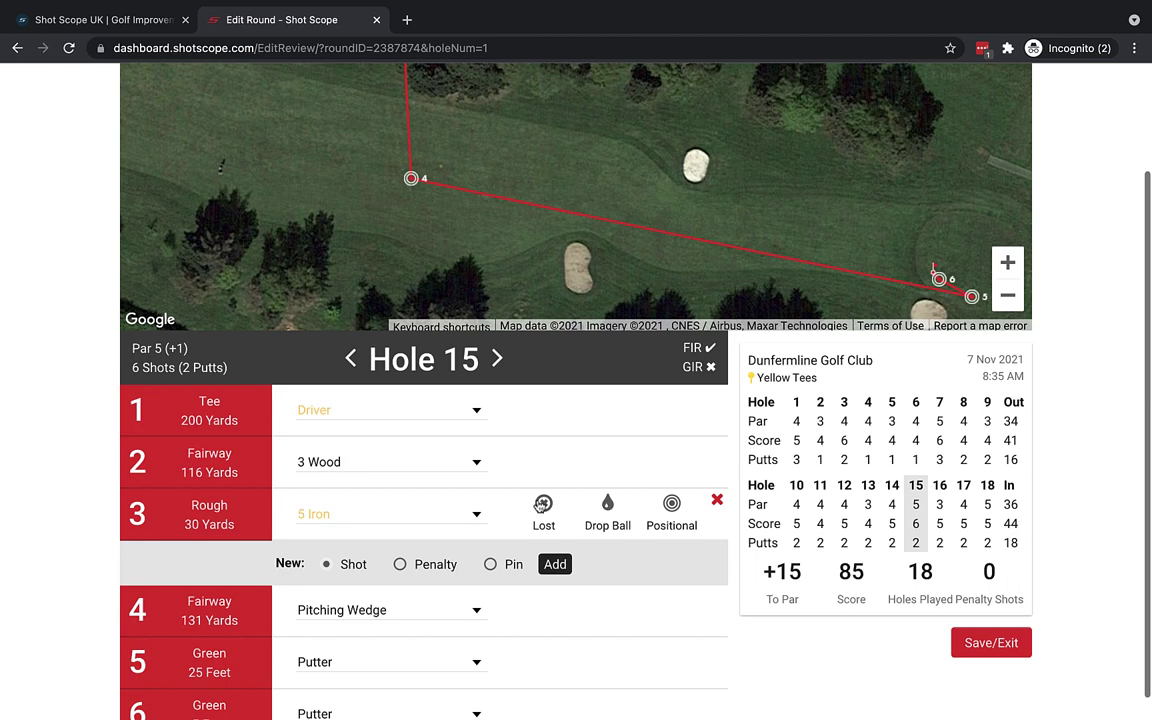
pyautogui.click(672, 505)
pyautogui.scroll(1, 509, 269)
pyautogui.scroll(2, 509, 269)
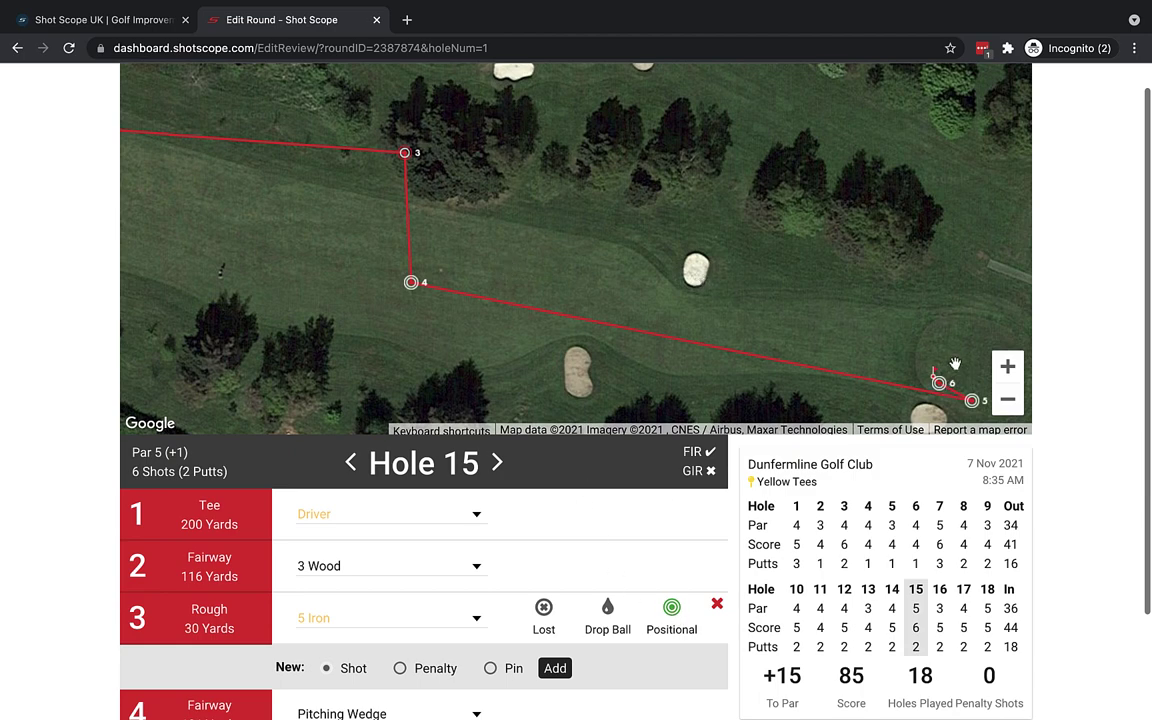
pyautogui.moveTo(859, 327); pyautogui.dragTo(607, 249)
pyautogui.click(1015, 370)
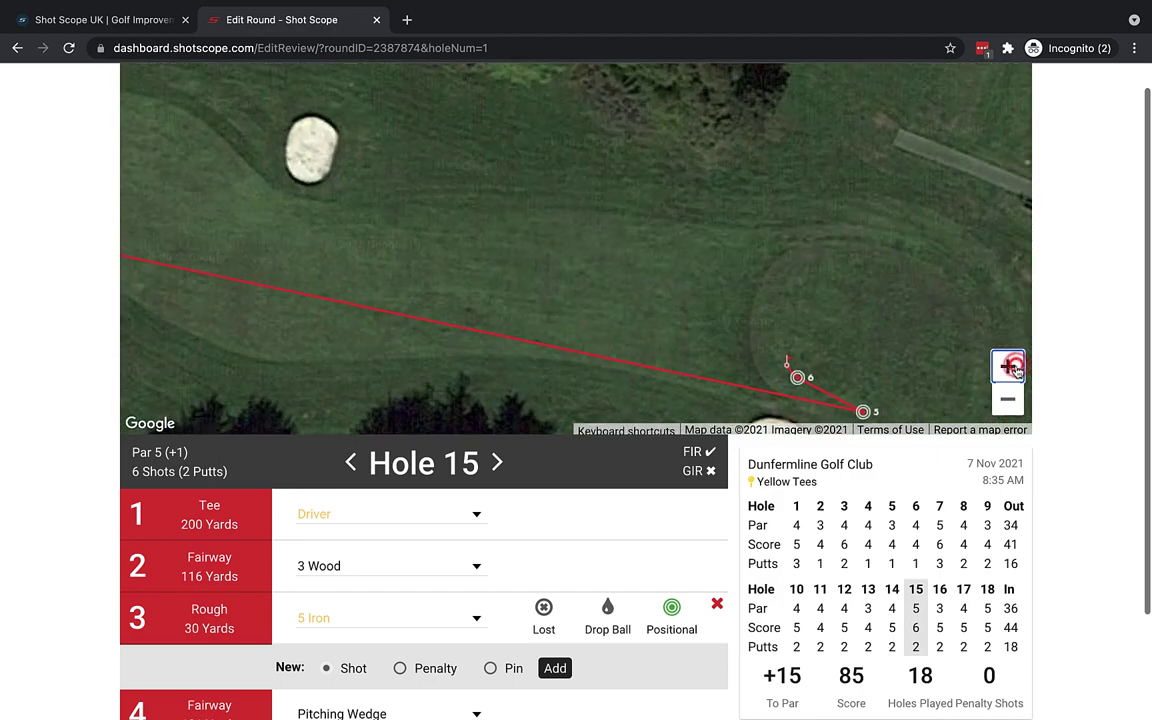
pyautogui.moveTo(905, 320); pyautogui.dragTo(676, 203)
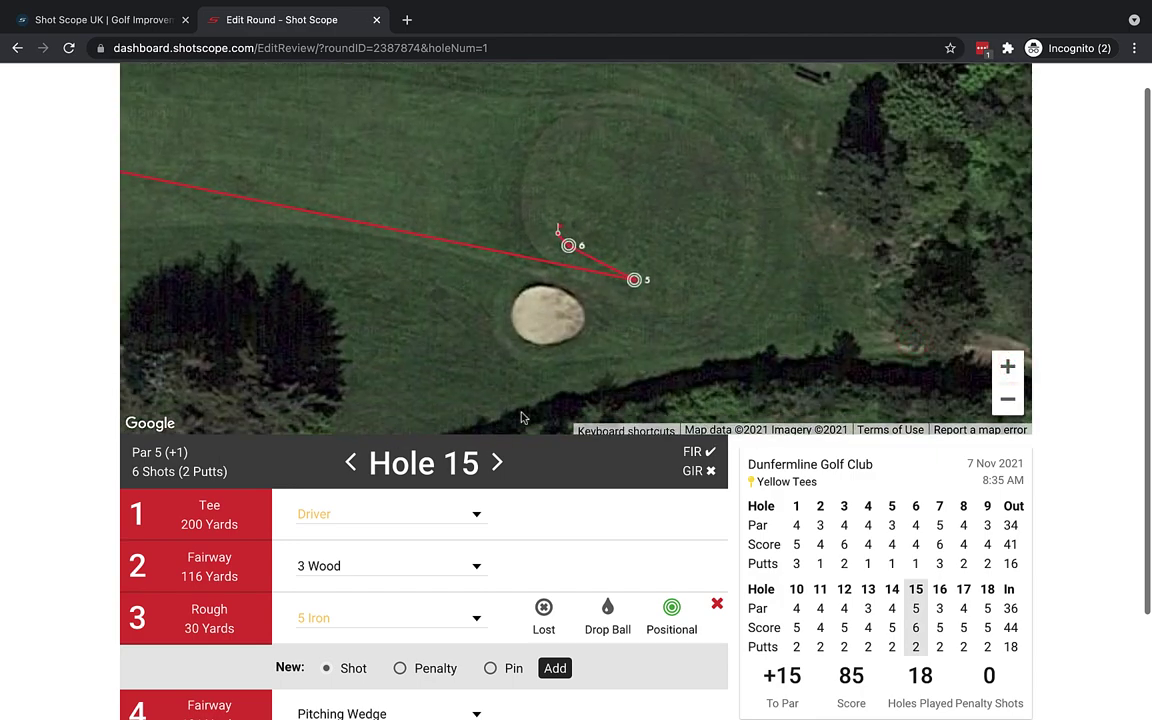
# Move on to hole 16 and mark its 18 Degree Hybrid tee shot as positional.
pyautogui.click(497, 463)
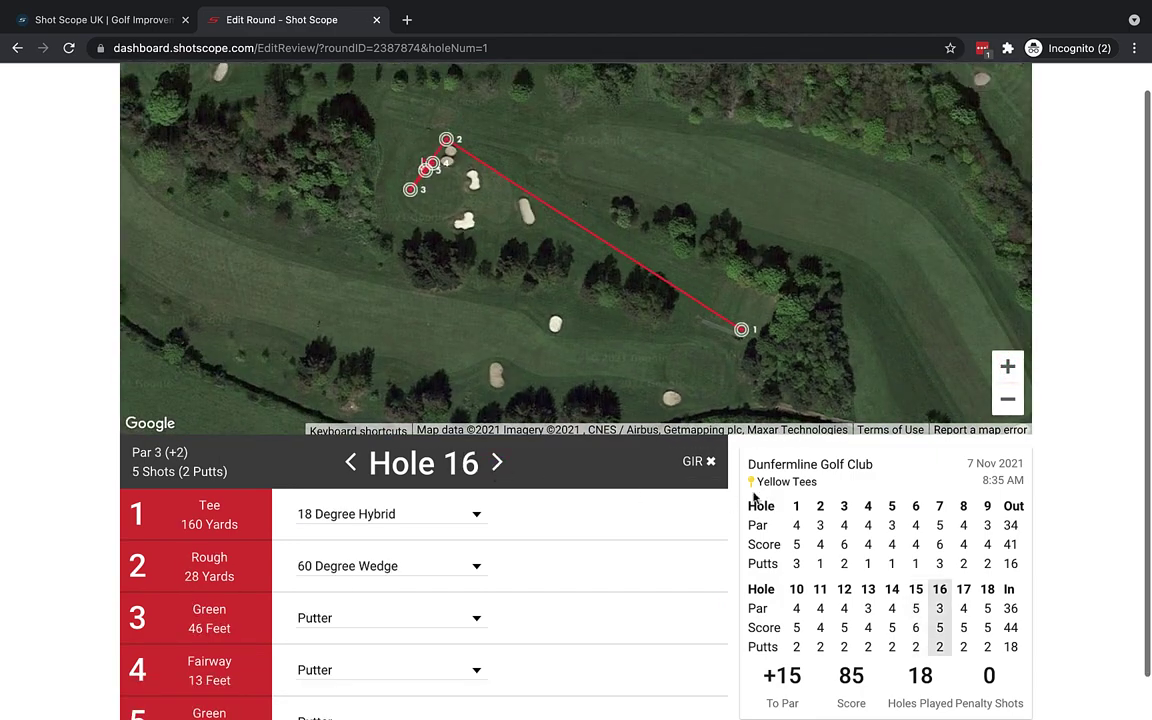
pyautogui.scroll(-1, 560, 450)
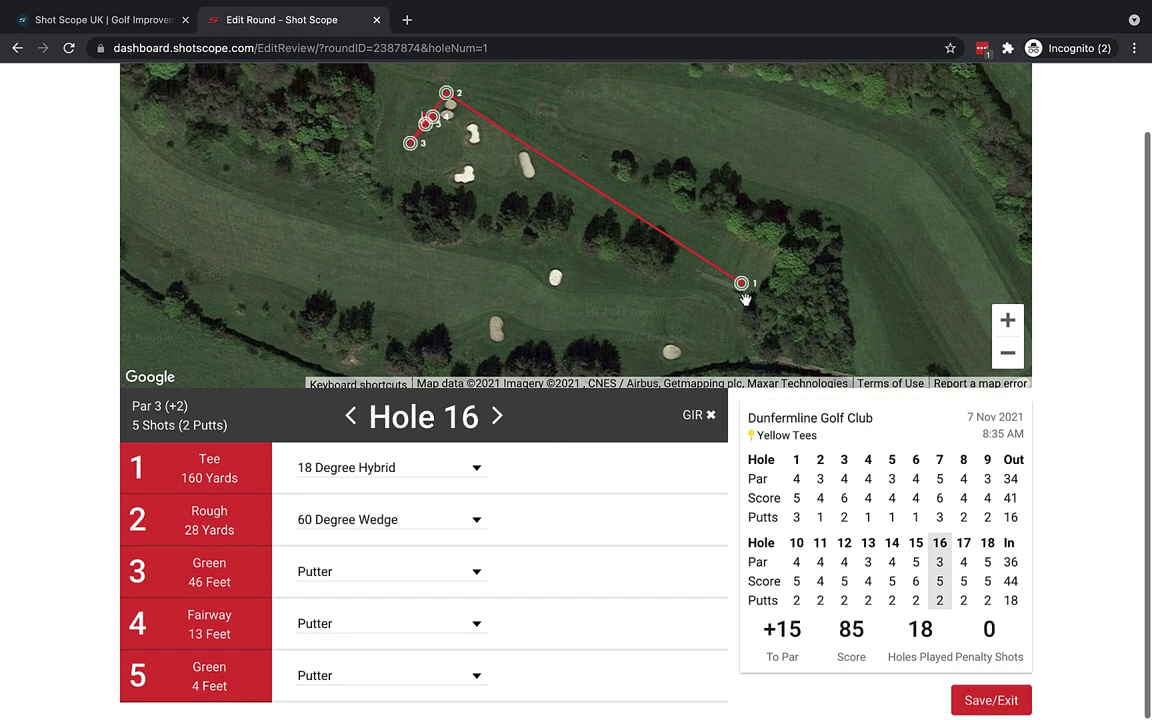
pyautogui.click(565, 473)
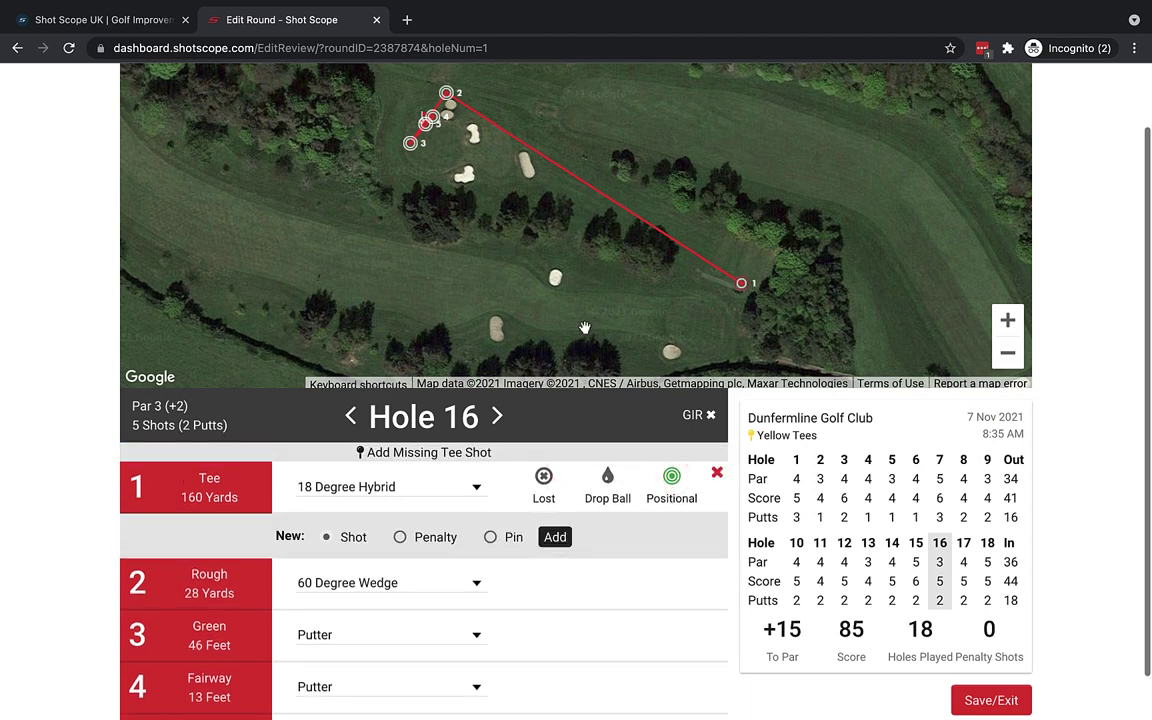
pyautogui.scroll(-1, 571, 347)
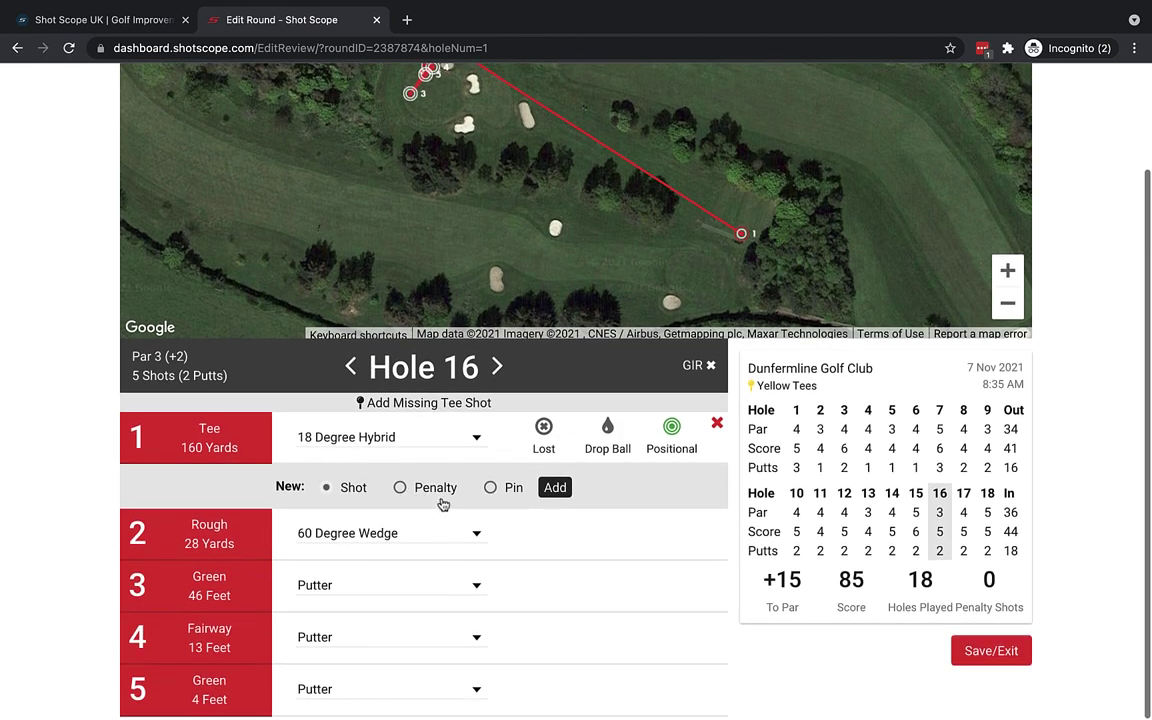
pyautogui.moveTo(527, 204); pyautogui.dragTo(564, 301)
# Move past hole 17 to hole 18 and mark the second shot, the 7 Iron from the rough, as positional.
pyautogui.click(498, 369)
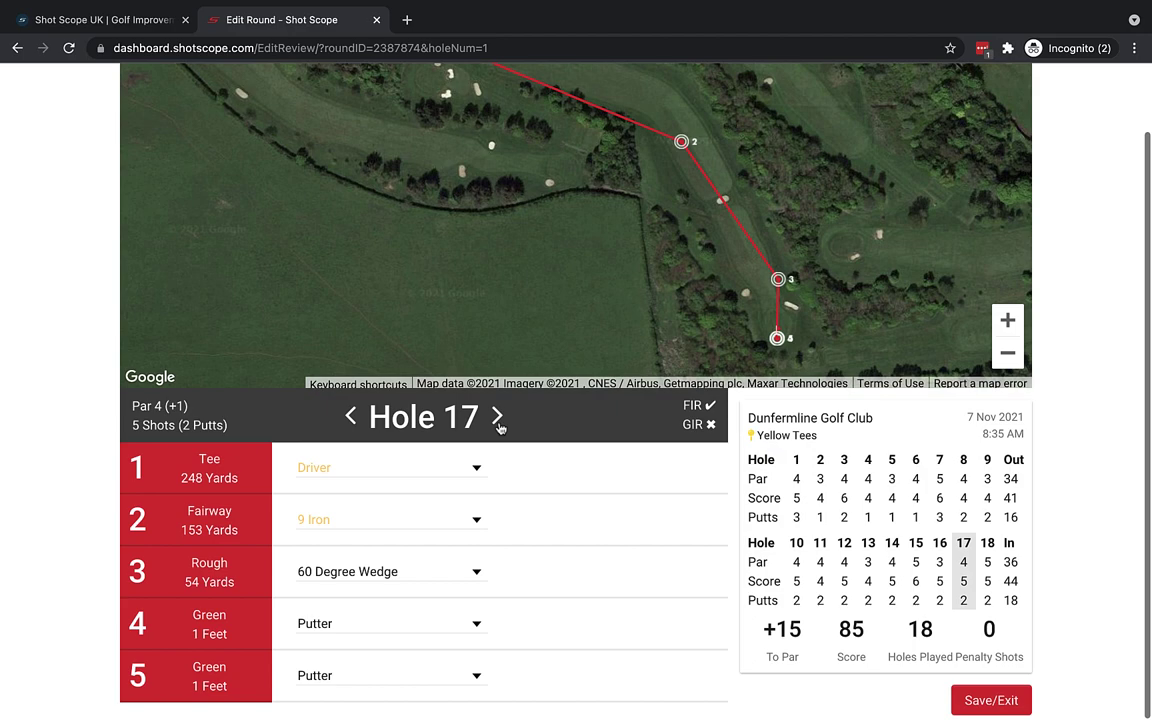
pyautogui.click(498, 420)
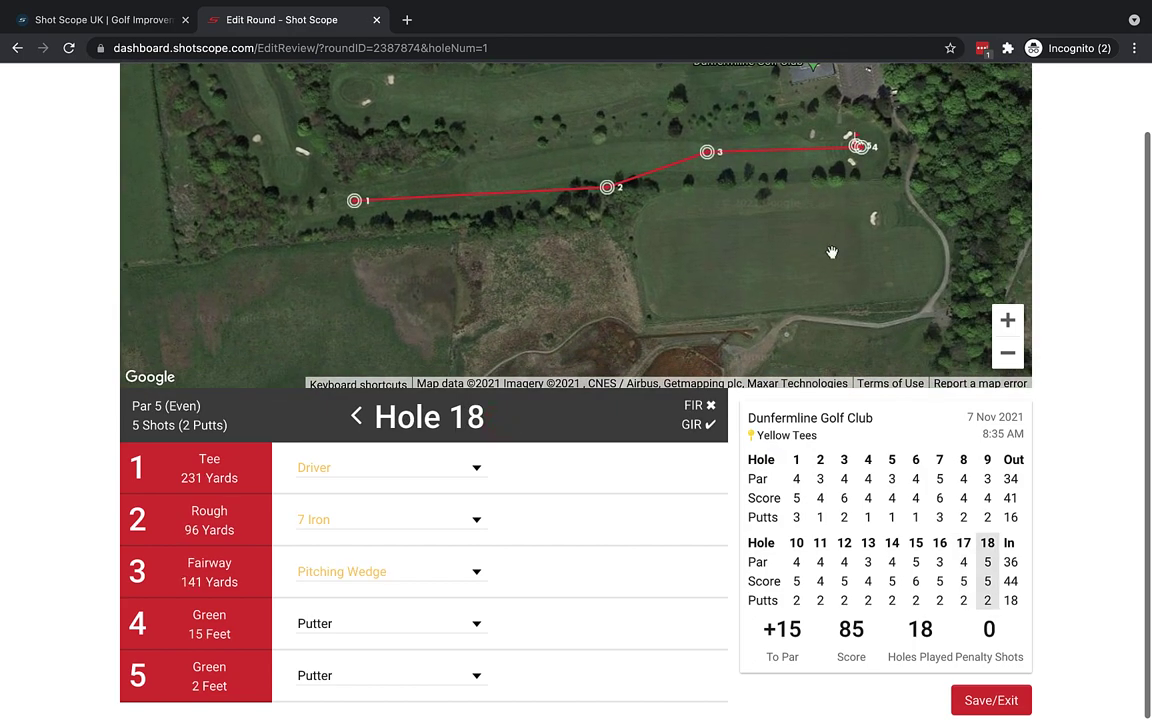
pyautogui.moveTo(830, 252); pyautogui.dragTo(694, 257)
pyautogui.click(1007, 320)
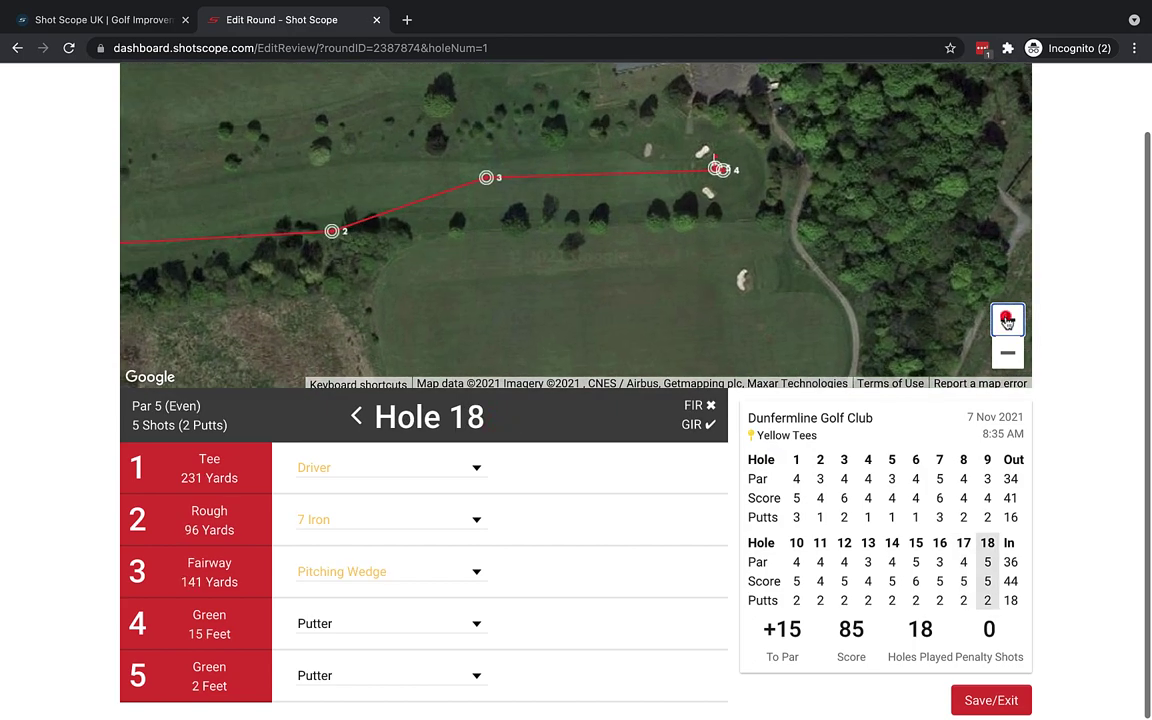
pyautogui.click(1007, 320)
pyautogui.moveTo(398, 337); pyautogui.dragTo(818, 257)
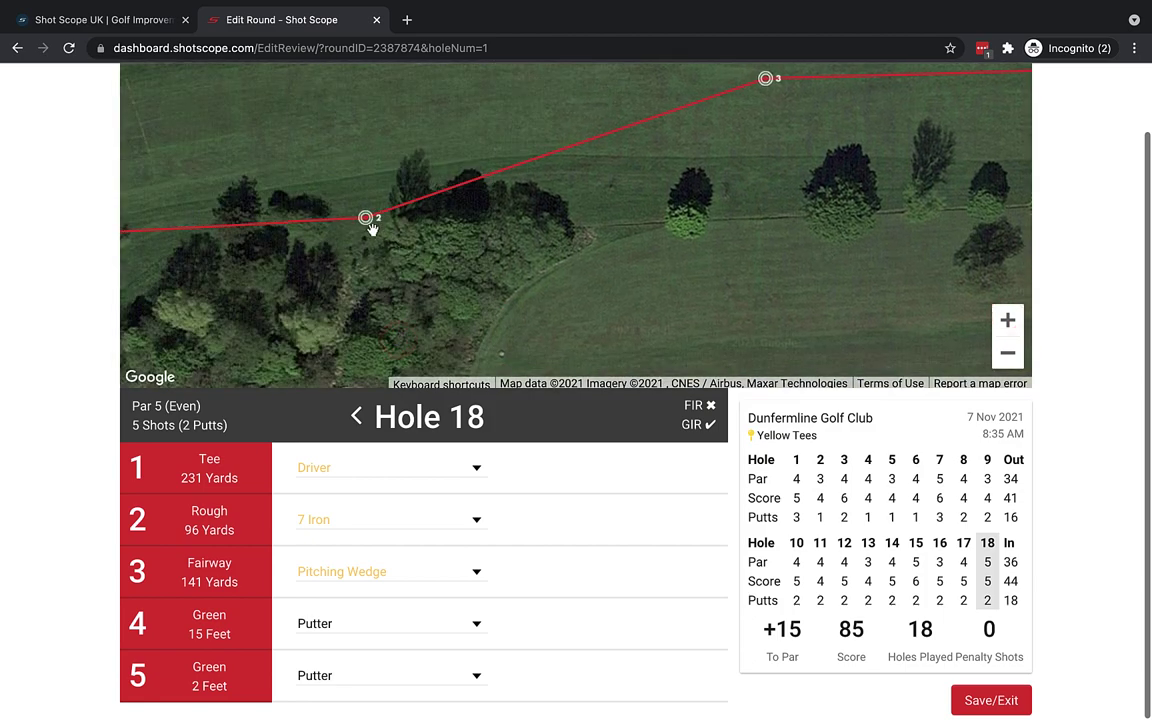
pyautogui.moveTo(440, 231); pyautogui.dragTo(321, 303)
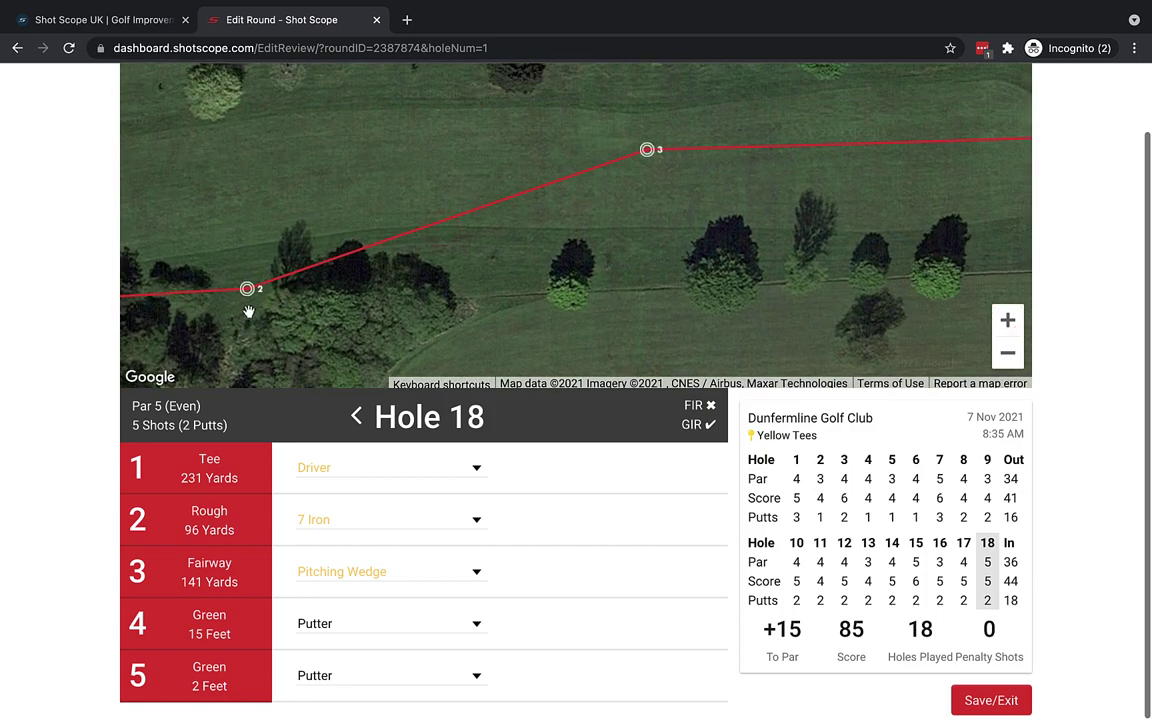
pyautogui.click(550, 514)
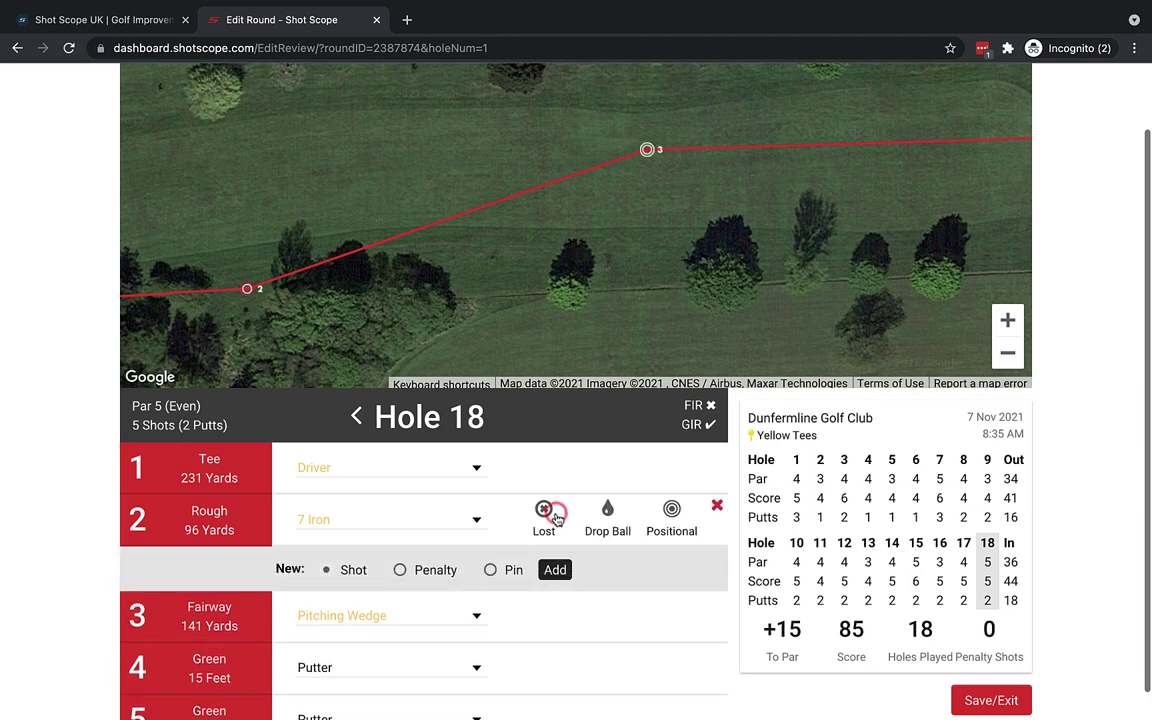
pyautogui.click(683, 527)
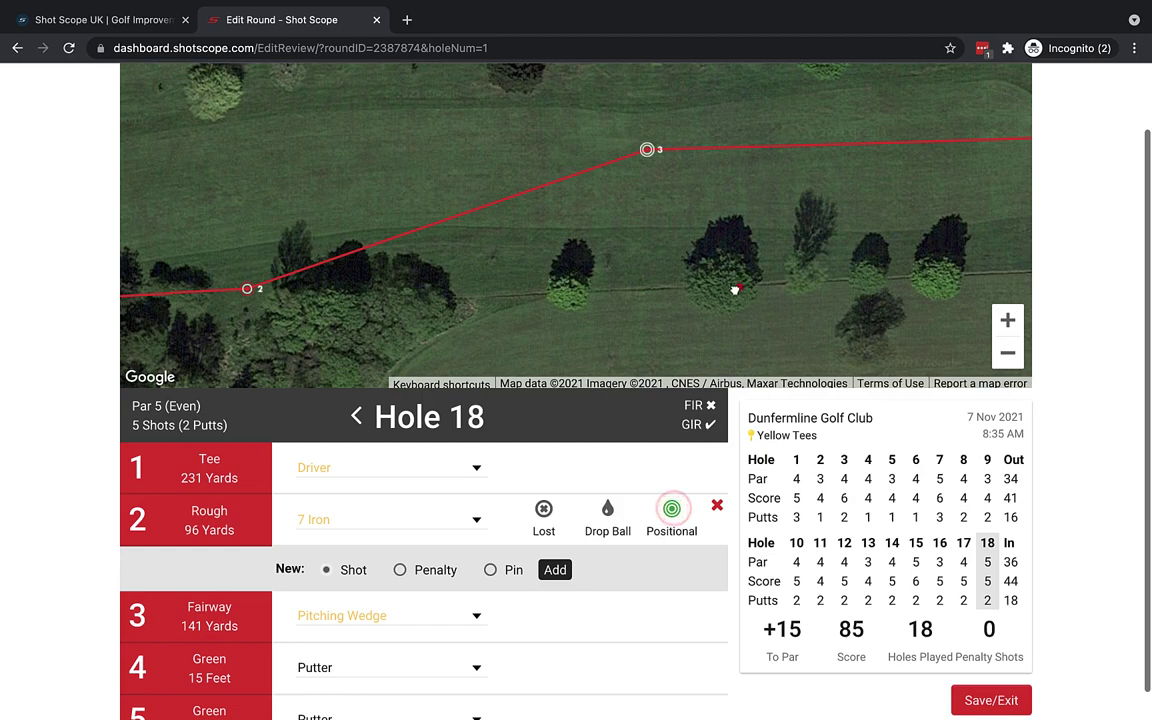
# Check the putts and pin on the hole 18 green, and finish editing by saving the round.
pyautogui.click(1007, 320)
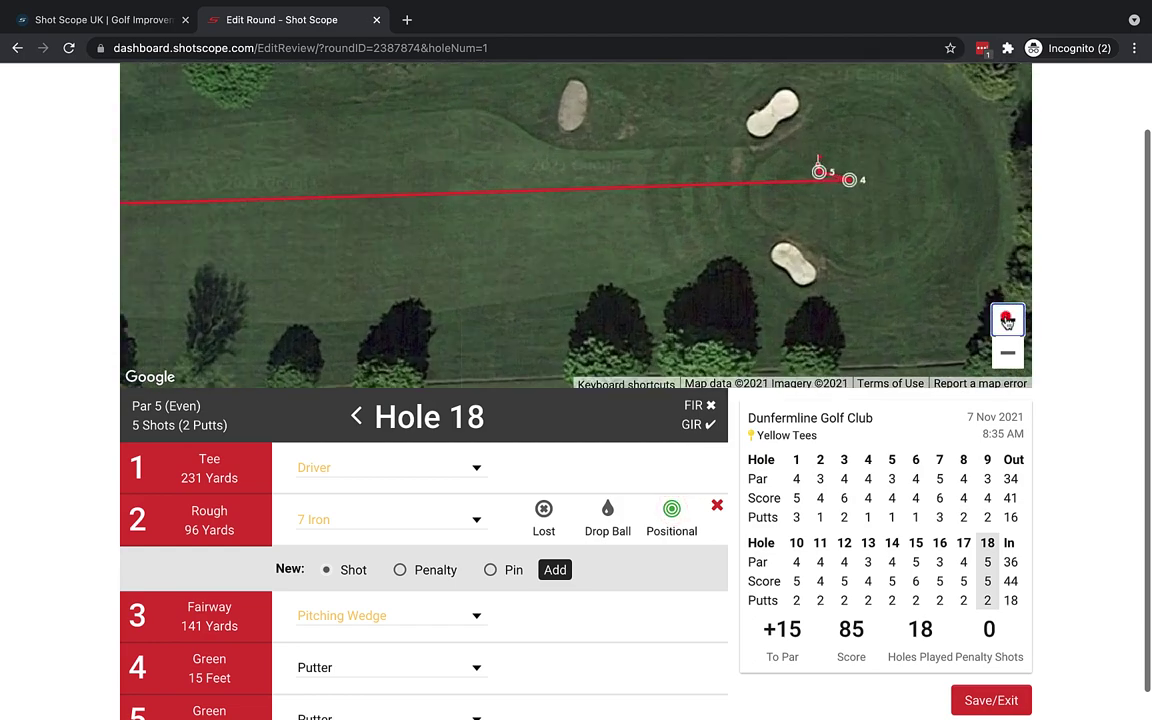
pyautogui.moveTo(941, 197); pyautogui.dragTo(695, 219)
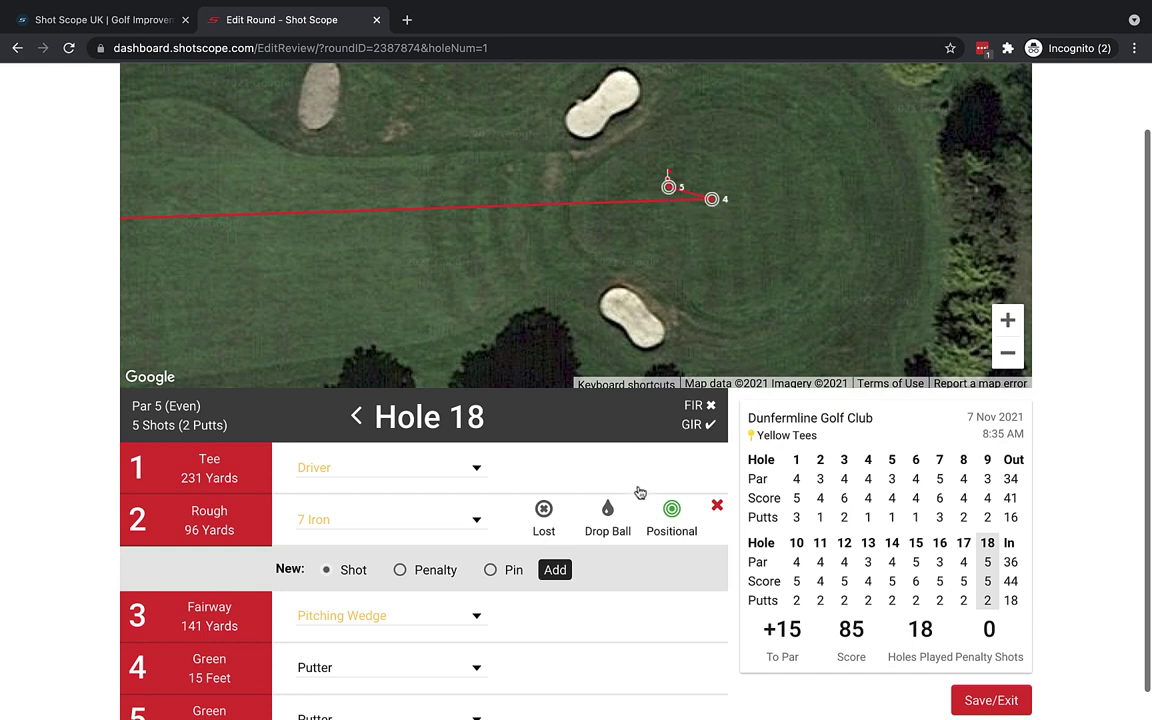
pyautogui.scroll(-1, 640, 490)
pyautogui.scroll(3, 640, 492)
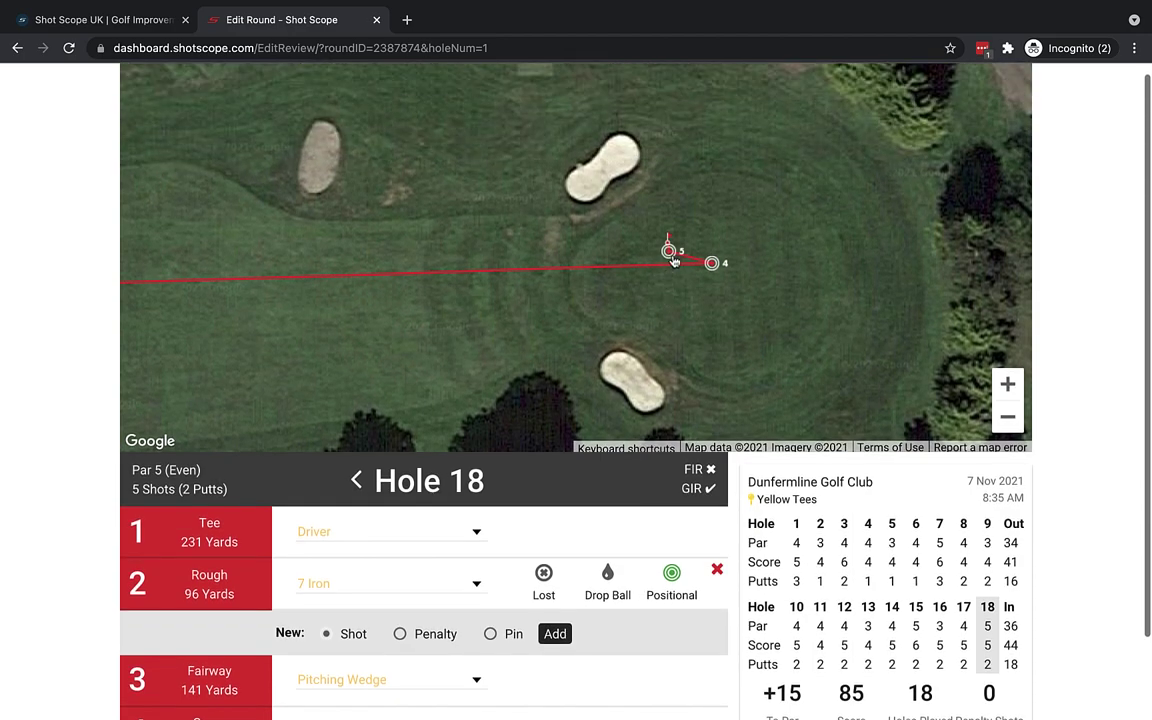
pyautogui.scroll(-1, 659, 366)
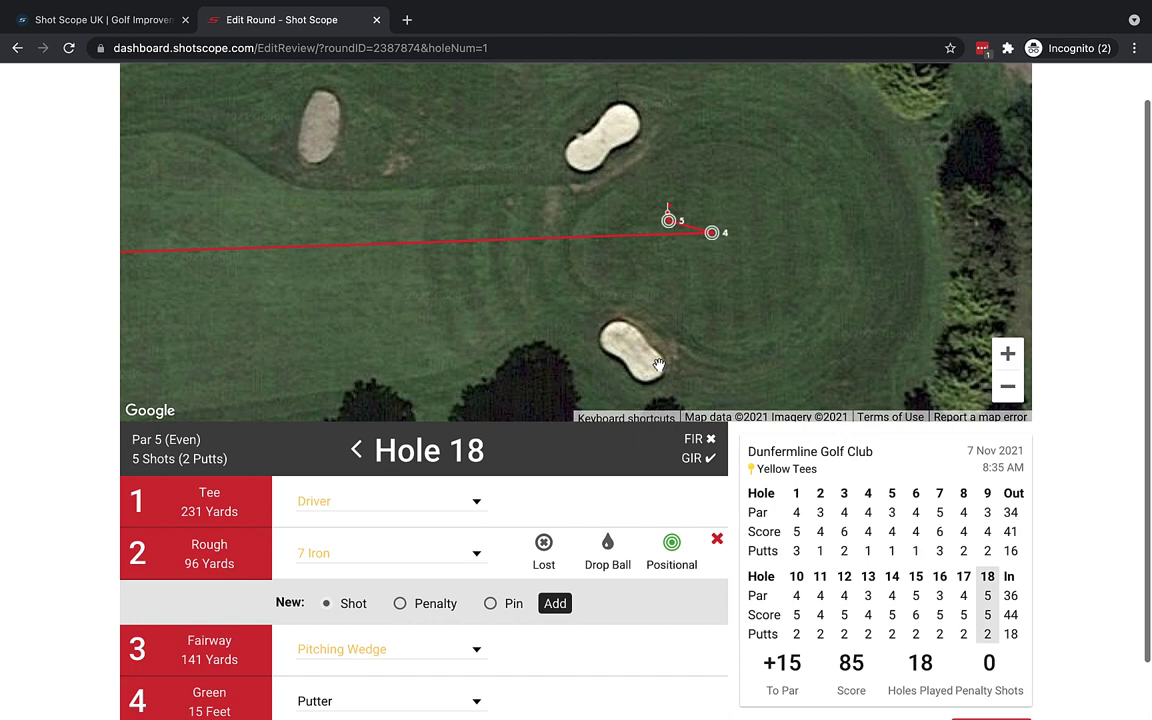
pyautogui.scroll(-2, 846, 460)
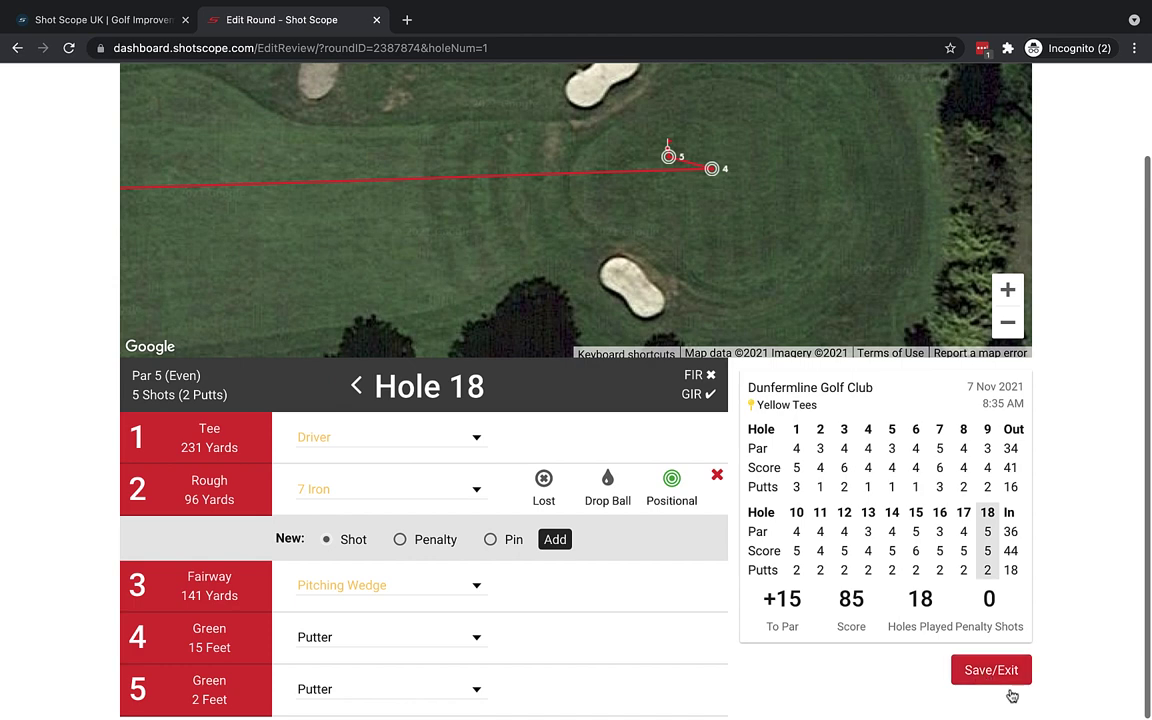
pyautogui.click(992, 680)
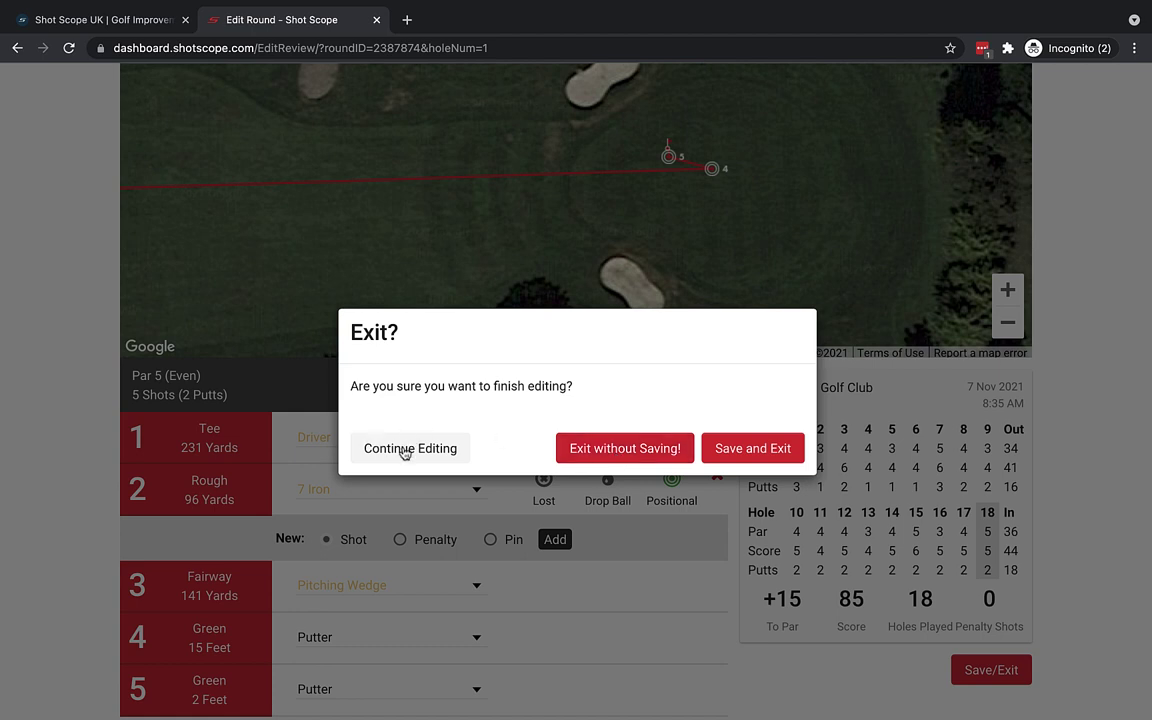
pyautogui.click(753, 450)
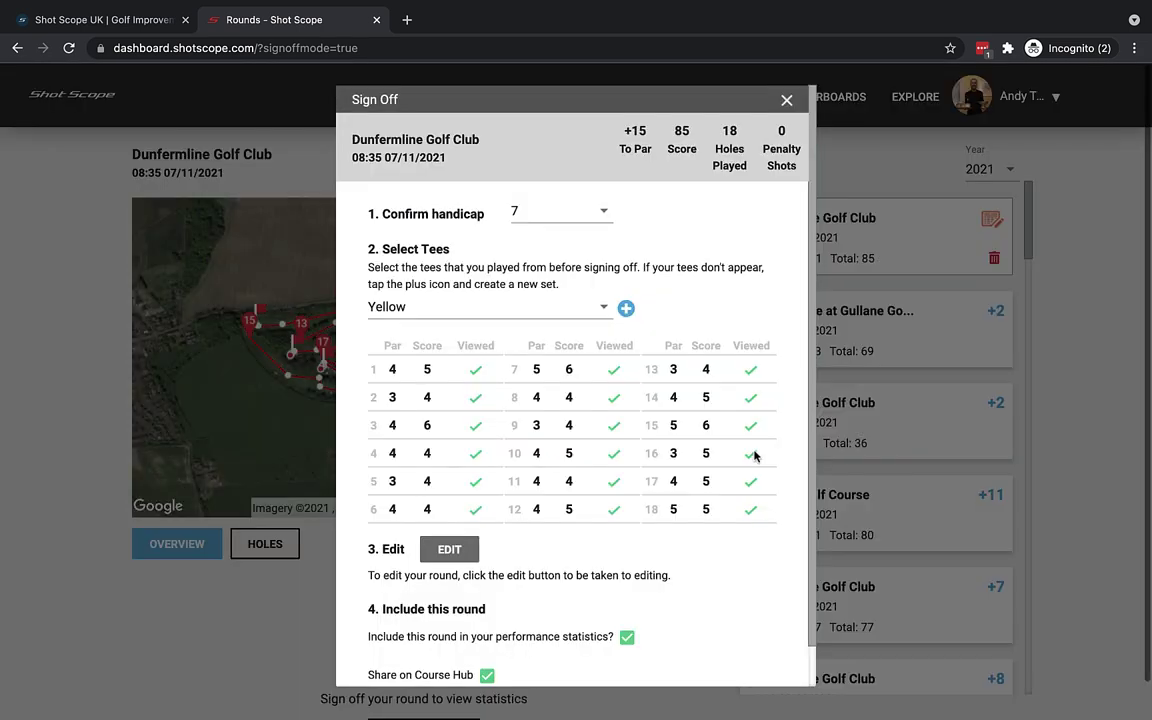
# Sign off the round with both its inclusion in performance statistics and sharing on Course Hub turned off.
pyautogui.scroll(-1, 730, 400)
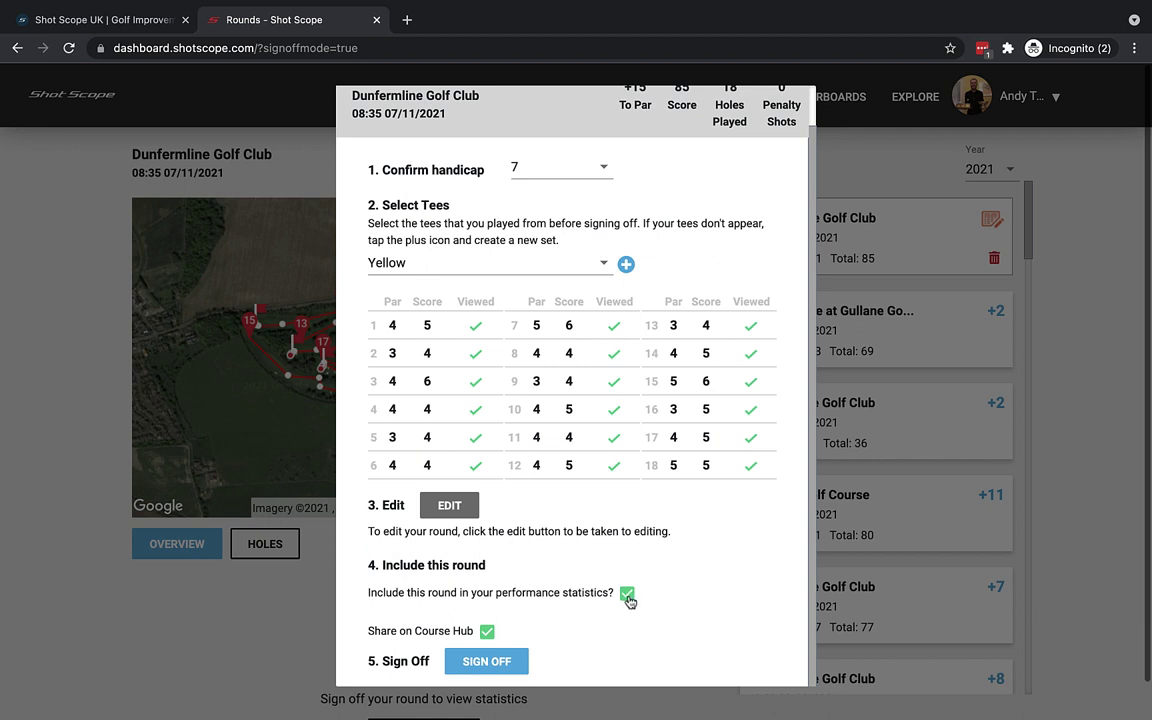
pyautogui.click(627, 596)
pyautogui.click(487, 632)
pyautogui.click(488, 662)
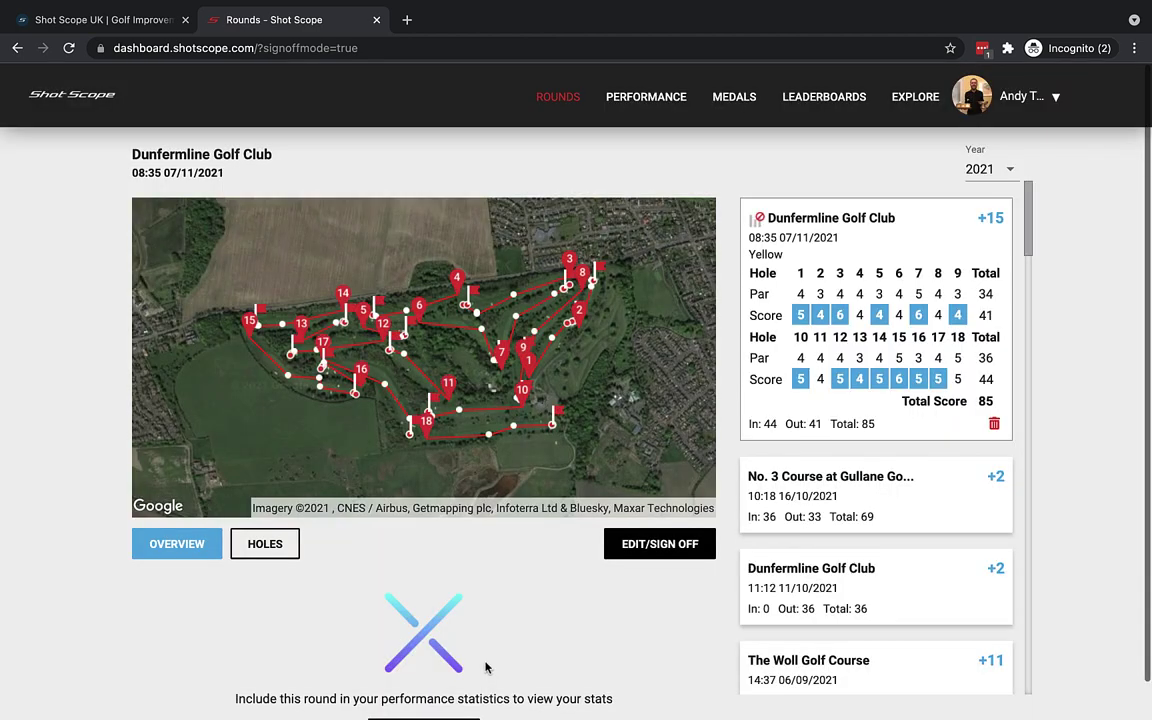
# Reopen the sign-off for the 7 November round, include it in performance statistics, and sign it off to view its overview statistics.
pyautogui.scroll(-1, 485, 667)
pyautogui.scroll(1, 485, 667)
pyautogui.scroll(-1, 485, 665)
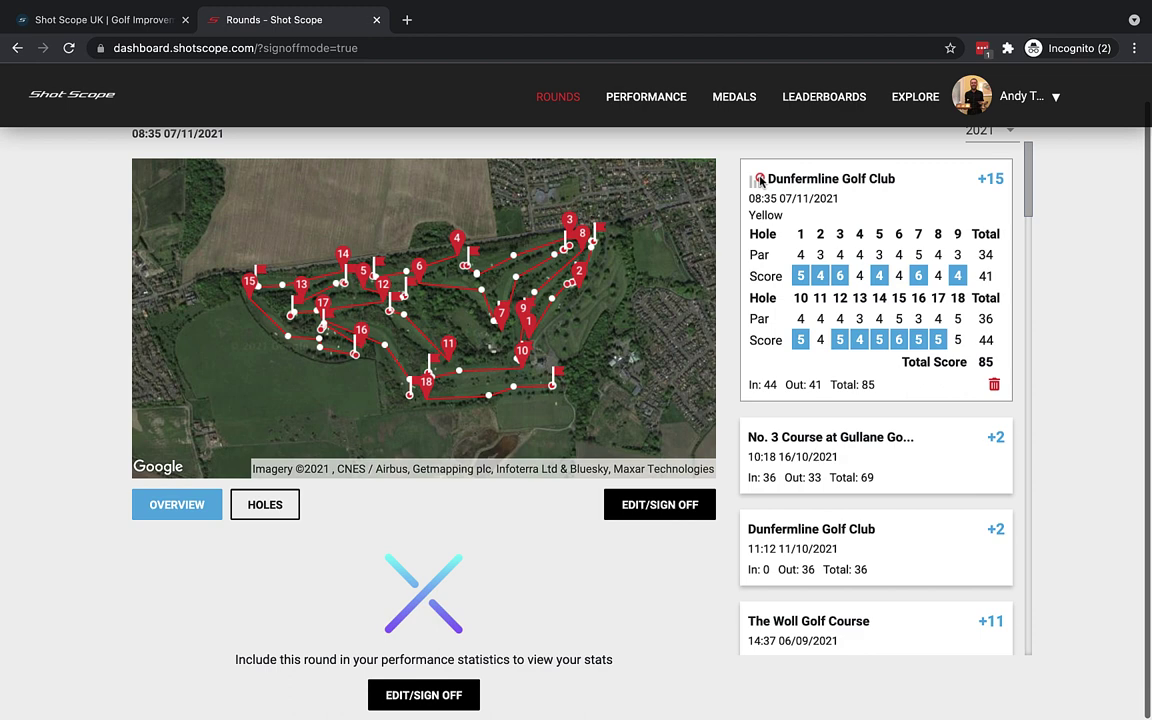
pyautogui.click(657, 512)
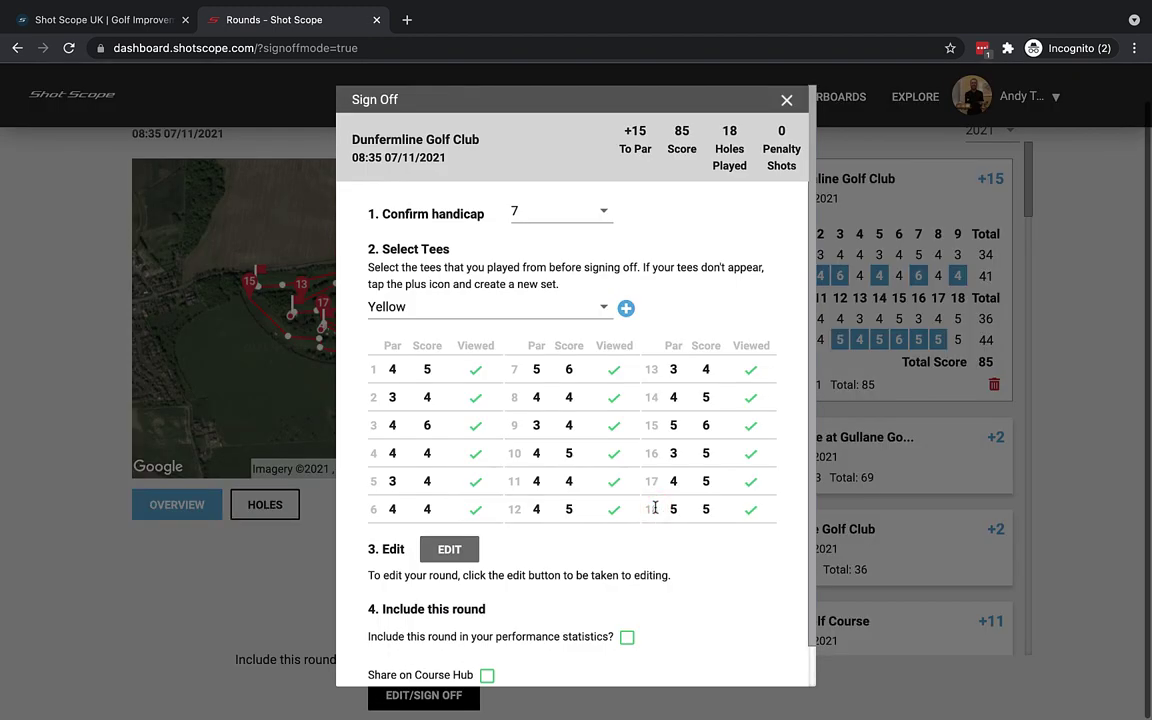
pyautogui.scroll(-1, 585, 571)
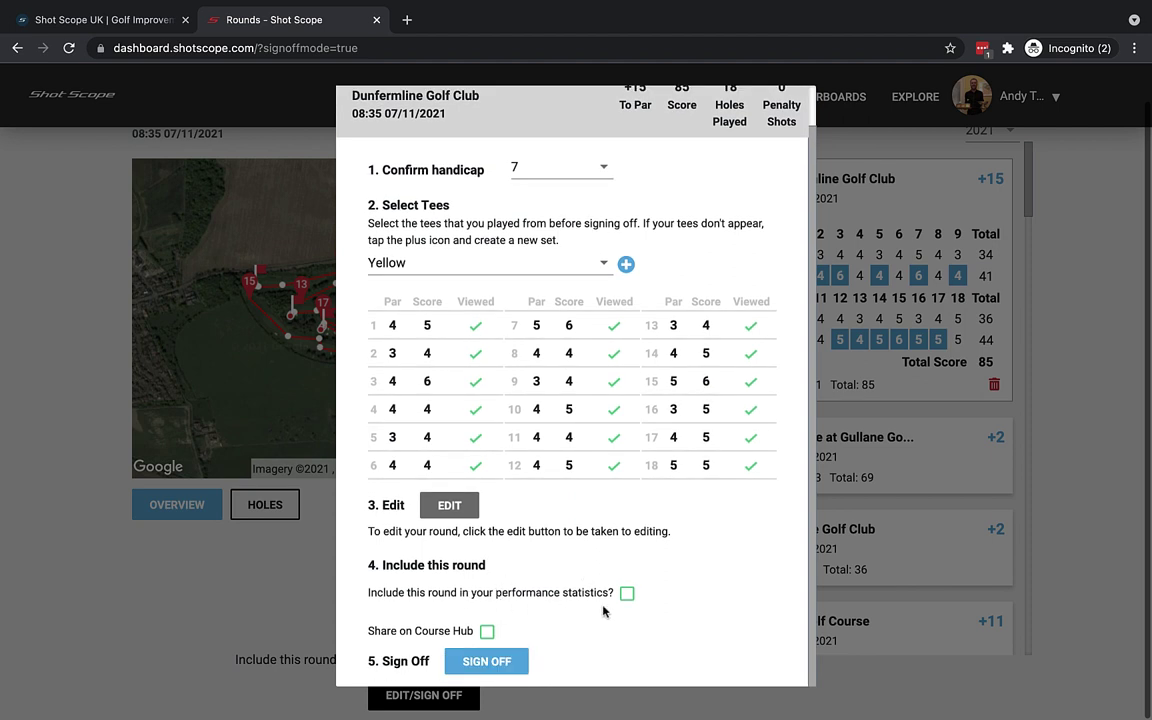
pyautogui.click(627, 593)
pyautogui.click(482, 661)
pyautogui.scroll(-3, 475, 667)
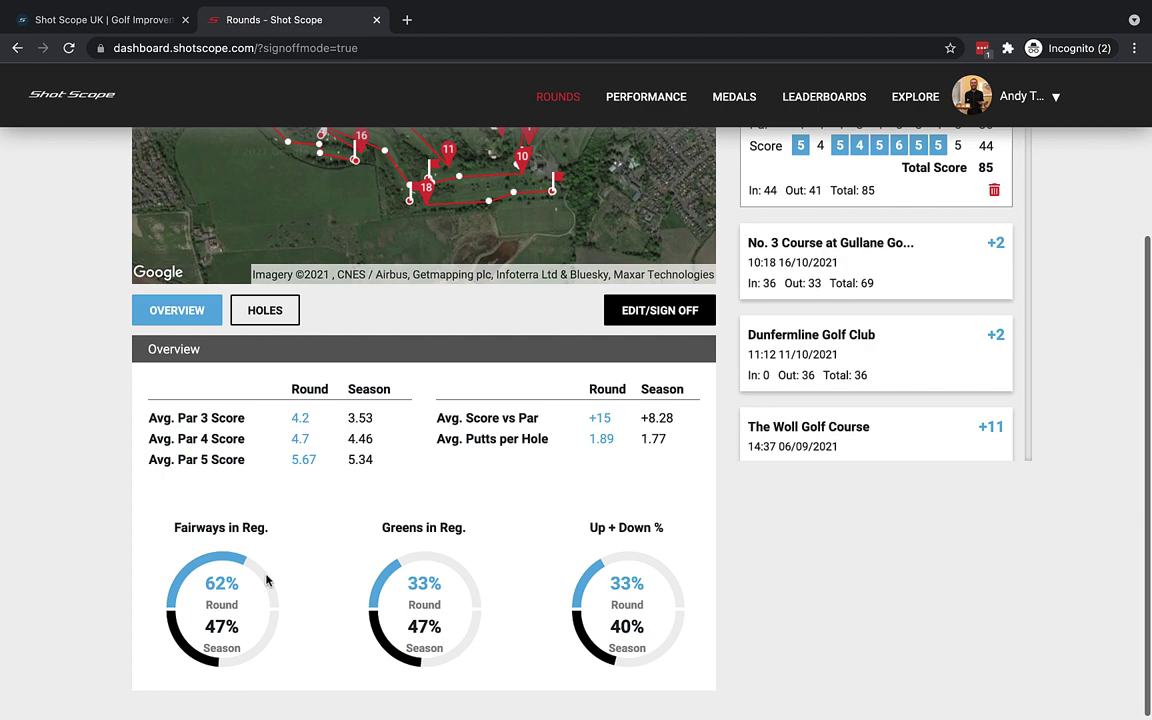
# Exclude the 7 November round from performance statistics again and sign it off.
pyautogui.click(648, 318)
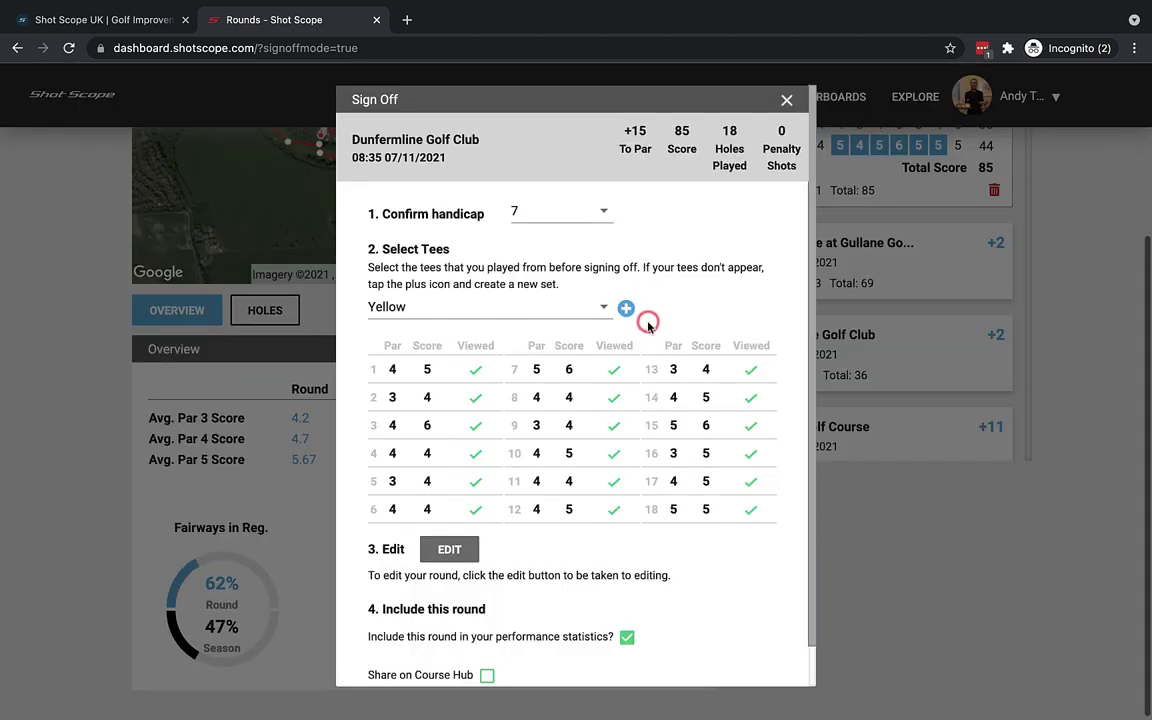
pyautogui.scroll(-1, 560, 580)
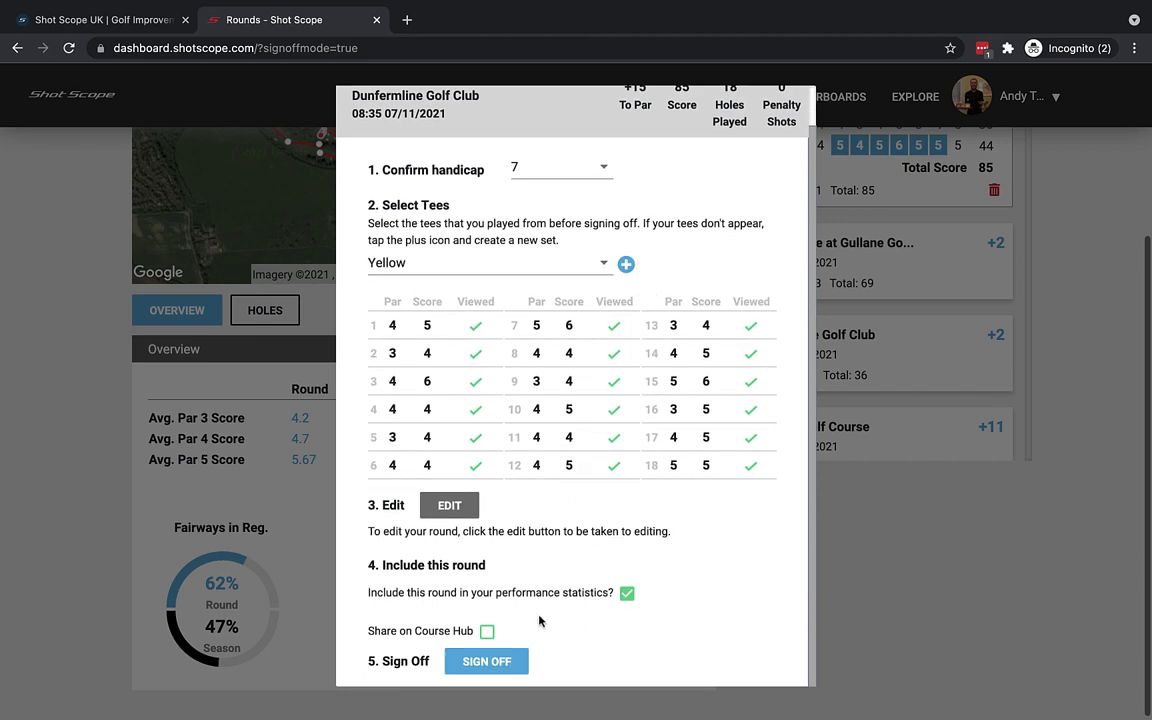
pyautogui.click(627, 594)
pyautogui.click(506, 662)
pyautogui.click(506, 662)
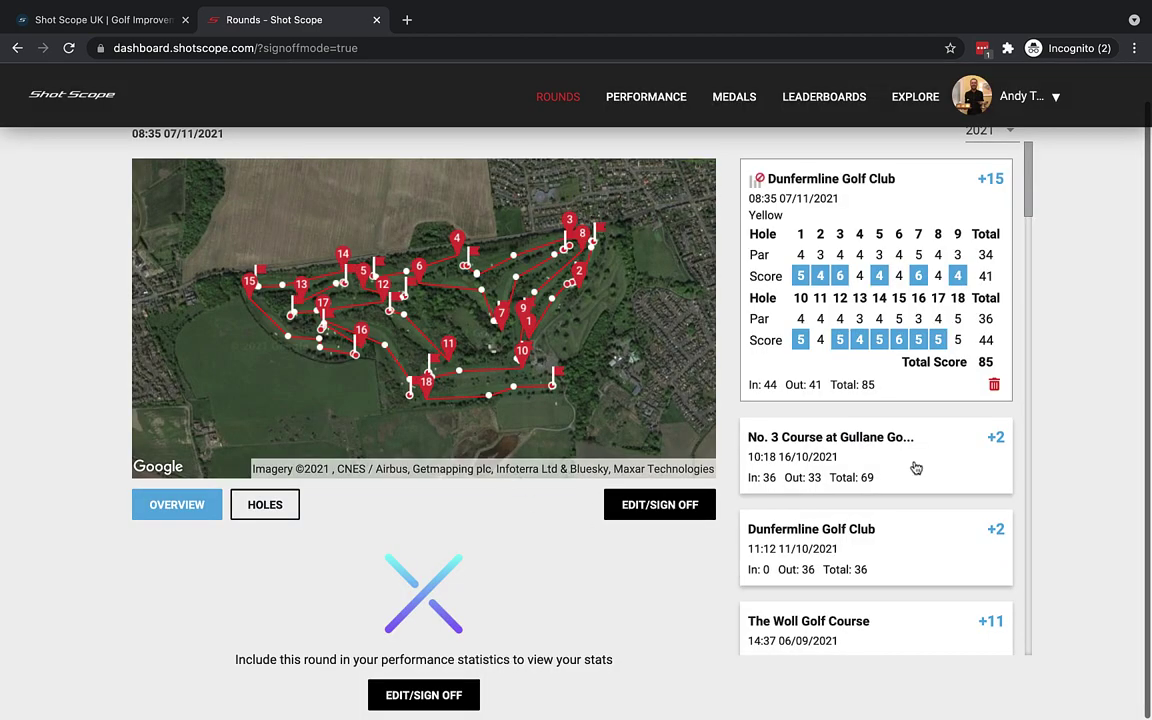
# Find the 10 August 2021 round at 13:24 in the 2021 round list and open its scorecard and map.
pyautogui.scroll(-10, 920, 400)
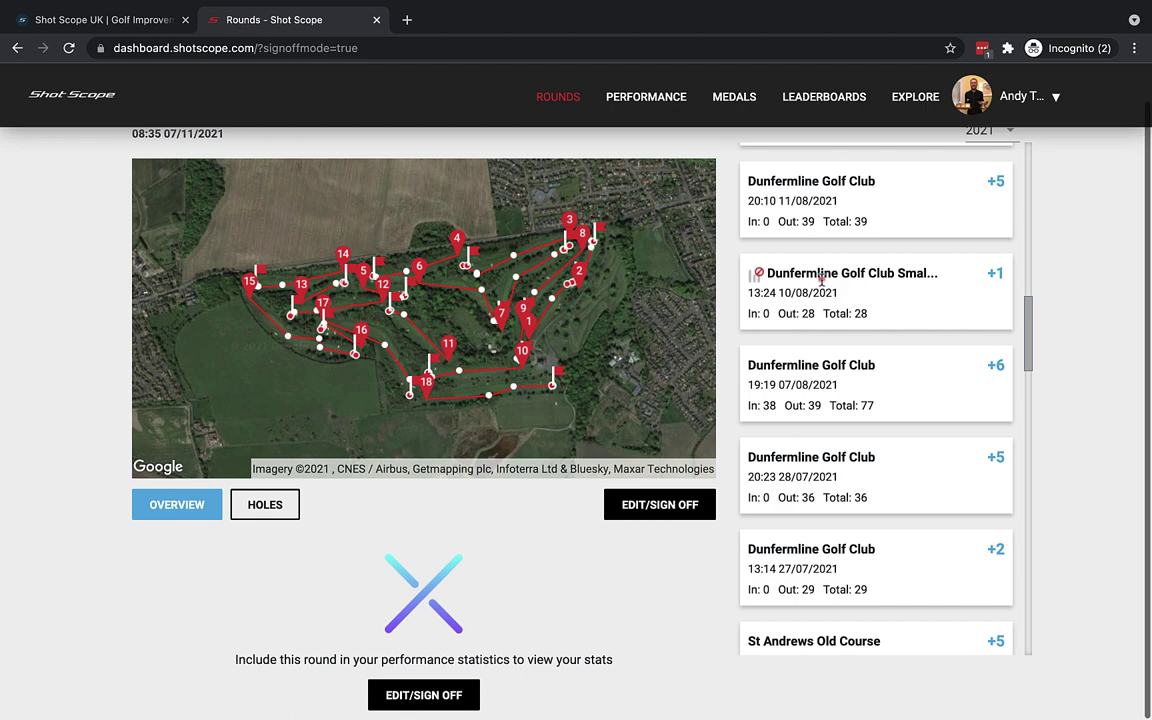
pyautogui.click(821, 280)
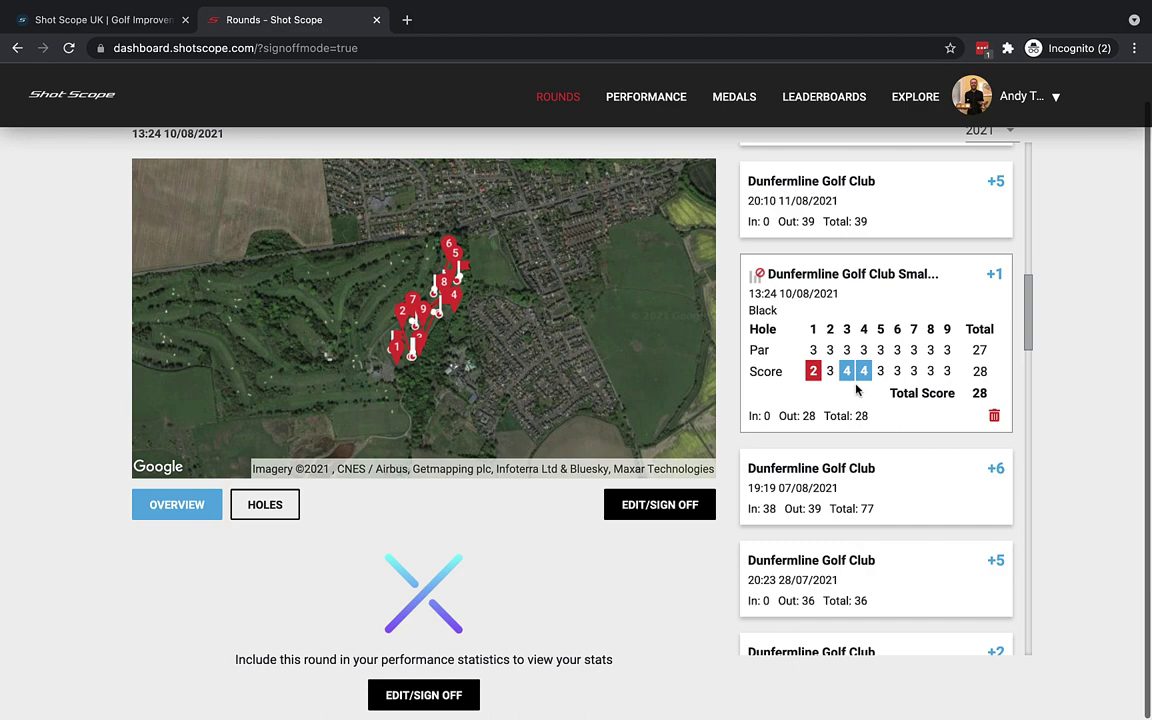
pyautogui.scroll(5, 856, 390)
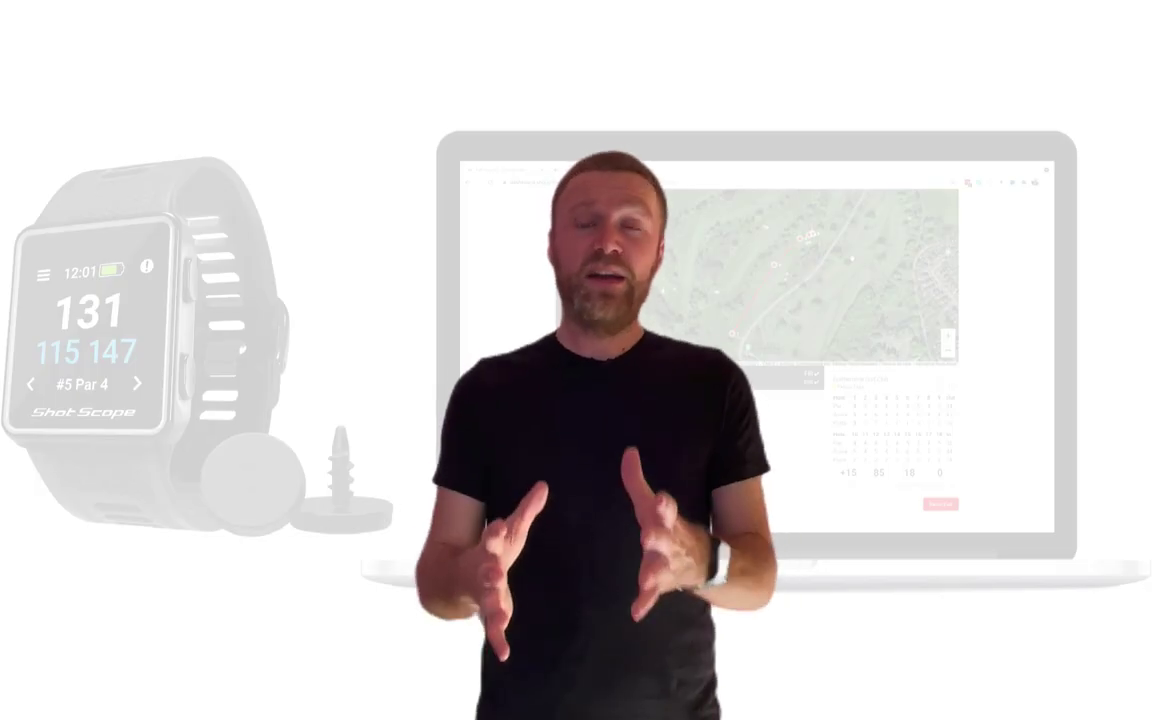